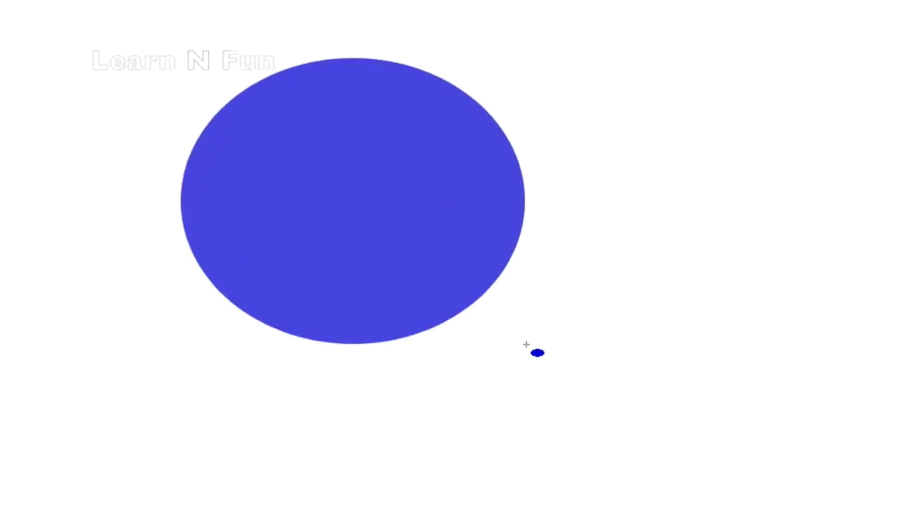
Draw a curved face outline inside the blue helmet and fill it pale yellow
click(289, 193)
click(396, 358)
click(194, 266)
click(289, 193)
drag(338, 274, 354, 171)
drag(270, 190, 212, 148)
mouse_move(288, 310)
mouse_down()
mouse_move(227, 310)
mouse_move(233, 202)
mouse_up()
click(381, 364)
click(264, 274)
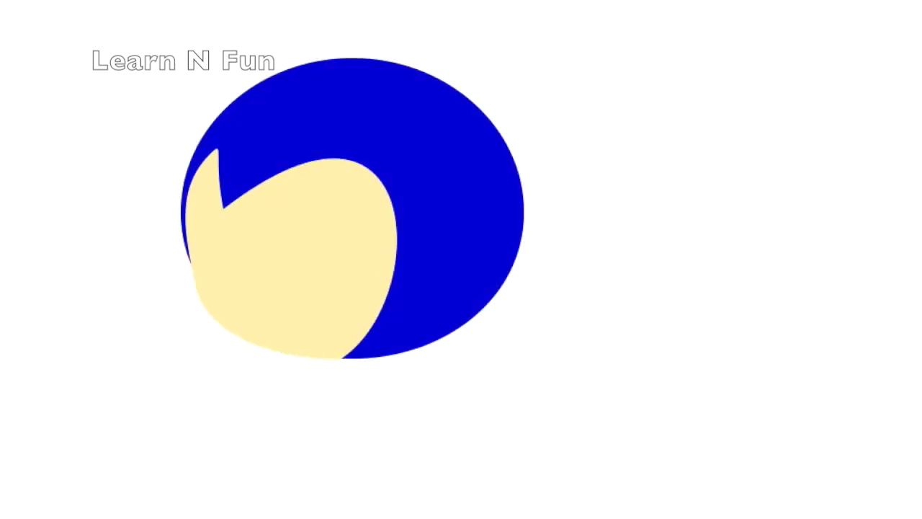
Build an eye from stacked ellipses: outer white, blue iris and a small white highlight
drag(666, 95, 779, 259)
key(ctrl+d)
click(724, 179)
key(ctrl+d)
drag(680, 256, 710, 223)
drag(773, 110, 762, 133)
shift+click(695, 258)
Shrink the eye onto the face and duplicate it for the left eye
click(613, 201)
click(721, 274)
mouse_move(720, 273)
mouse_down()
mouse_move(369, 299)
mouse_move(374, 309)
mouse_up()
click(631, 401)
scroll(468, 184, up, 3)
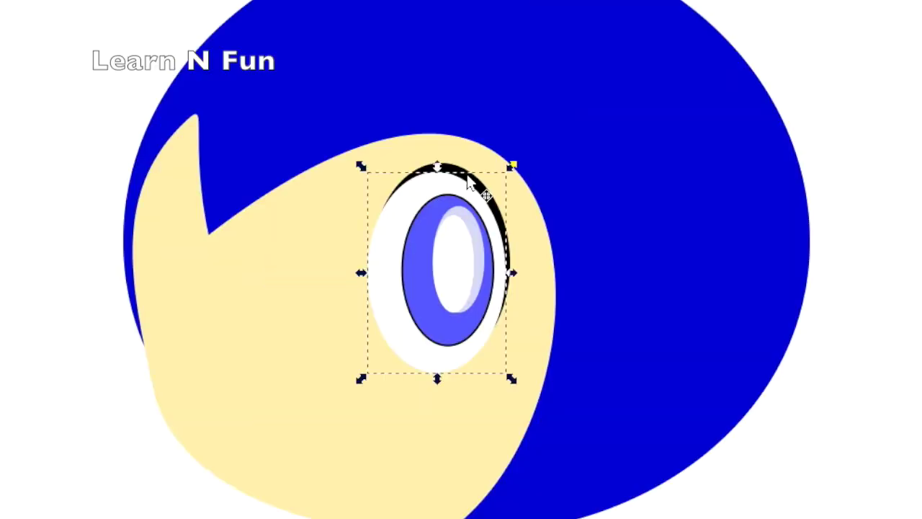
key(ctrl+d)
drag(469, 391, 232, 313)
Duplicate the lower lid curve and place it under the left eye
scroll(206, 295, down, 1)
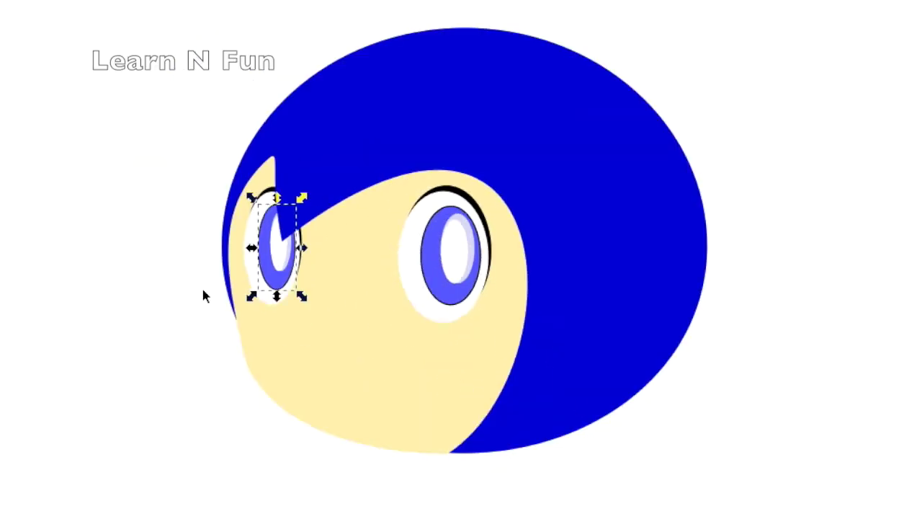
scroll(461, 270, up, 2)
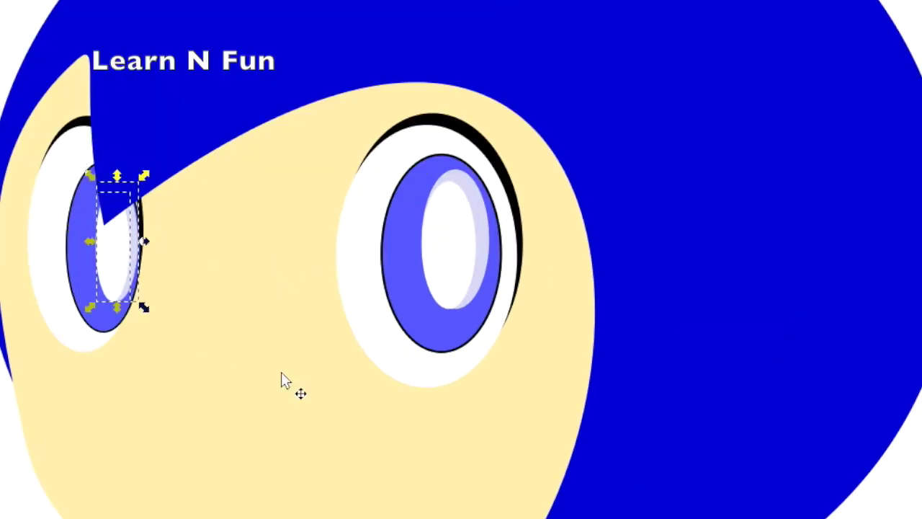
scroll(475, 284, down, 1)
click(915, 286)
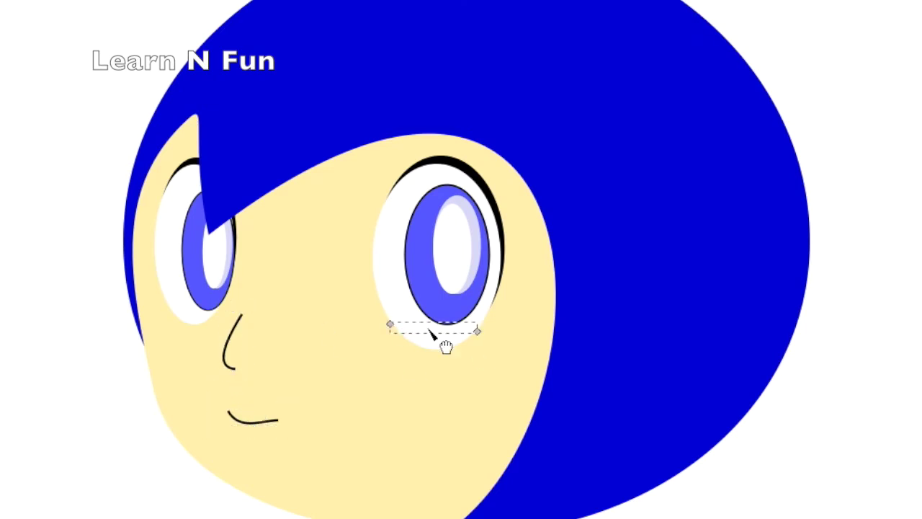
key(ctrl+d)
drag(436, 365, 232, 344)
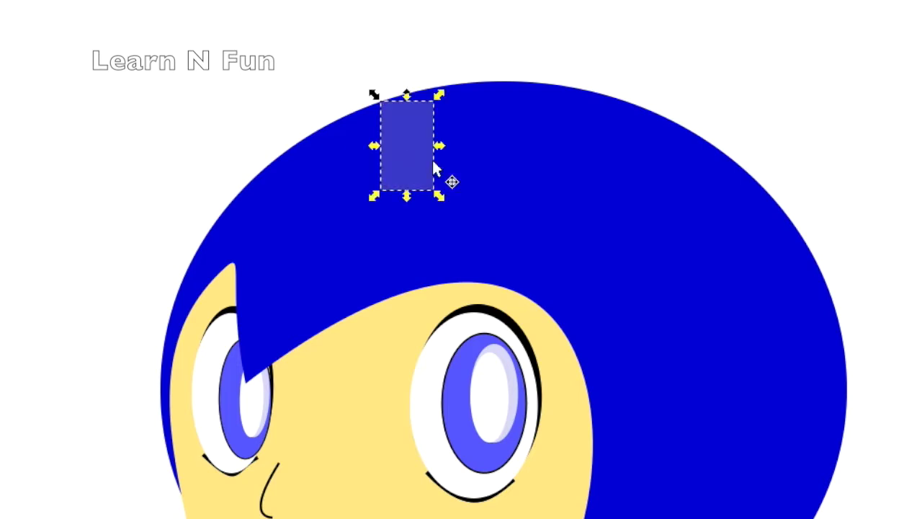
Colour the crest rectangle blue and add a curved crest shape on top of it
click(355, 171)
click(641, 107)
click(355, 82)
click(355, 171)
key(n)
mouse_move(481, 143)
mouse_down()
mouse_move(478, 121)
mouse_move(507, 72)
mouse_up()
drag(355, 172, 376, 179)
mouse_move(355, 81)
mouse_down()
mouse_move(379, 83)
mouse_move(349, 64)
mouse_up()
Put a crest copy behind, give the rectangle and crest gradients, and draw a grey ear circle
click(404, 93)
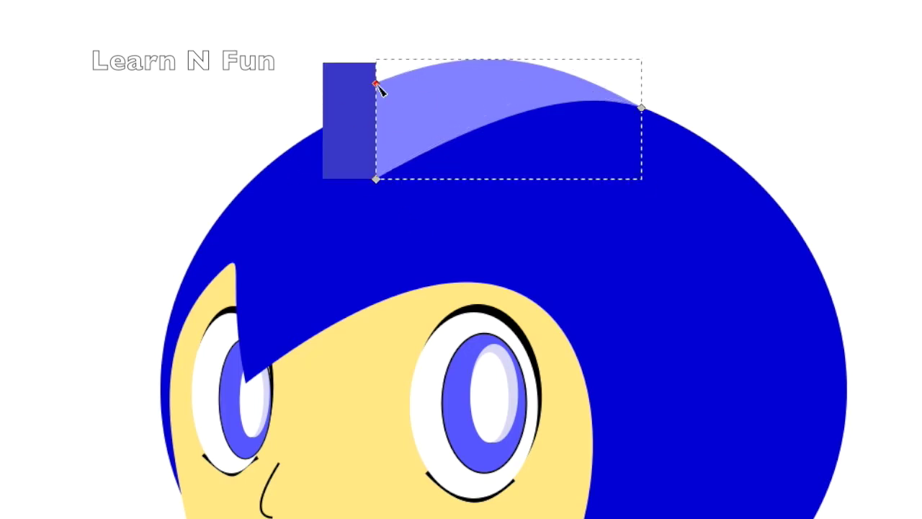
key(ctrl+d)
key(shift+Left)
key(shift+Left)
key(shift+Left)
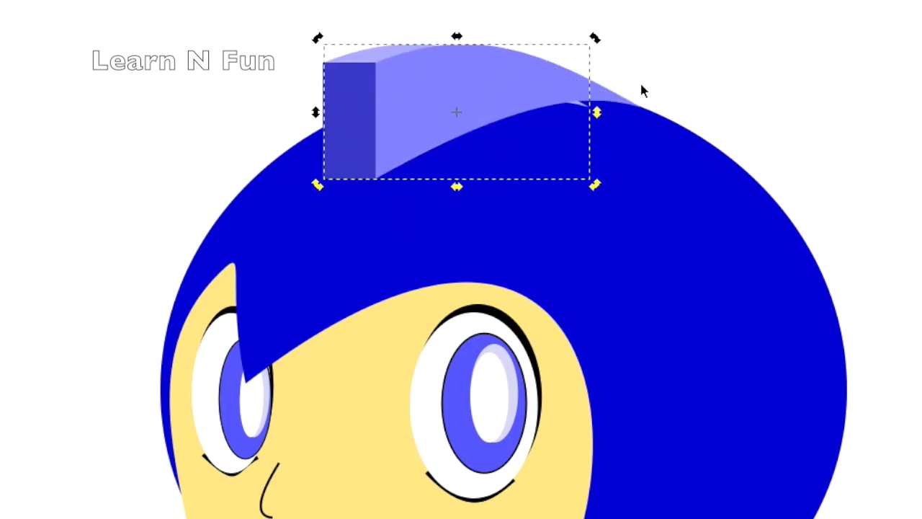
key(Page_Down)
double_click(349, 119)
double_click(505, 111)
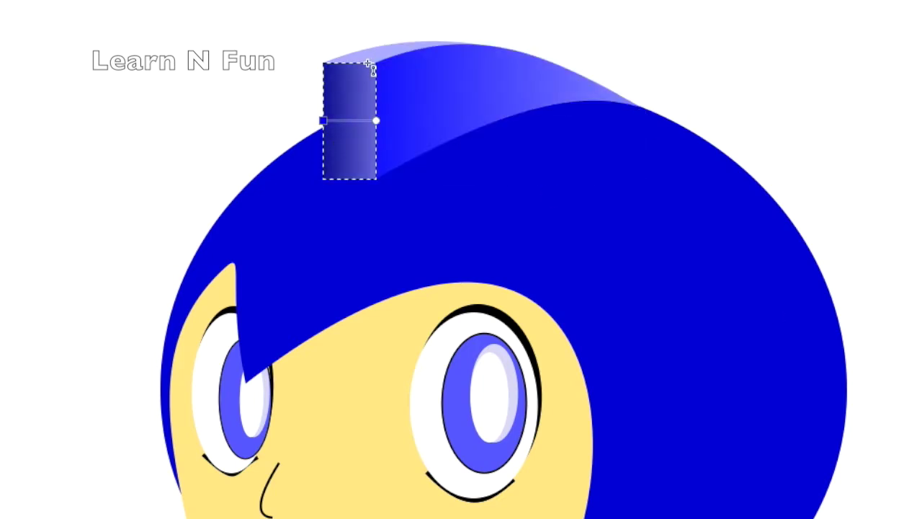
scroll(516, 261, down, 4)
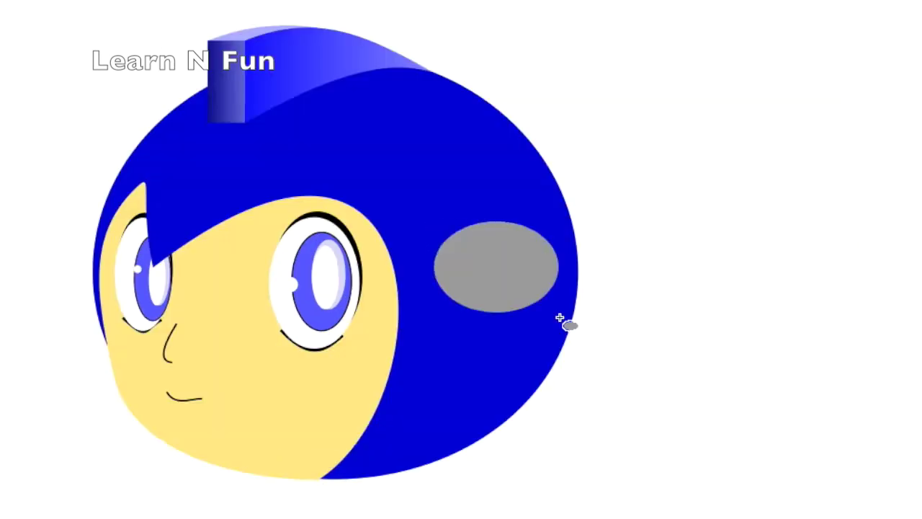
drag(562, 324, 577, 357)
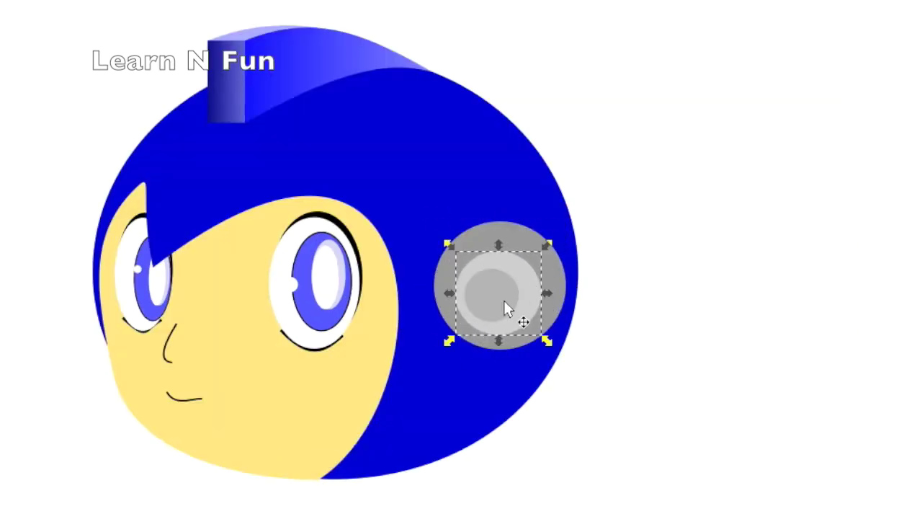
Shade the earpiece's inner and outer circles with angled gradients and a down-left shine
click(529, 310)
drag(489, 327, 573, 289)
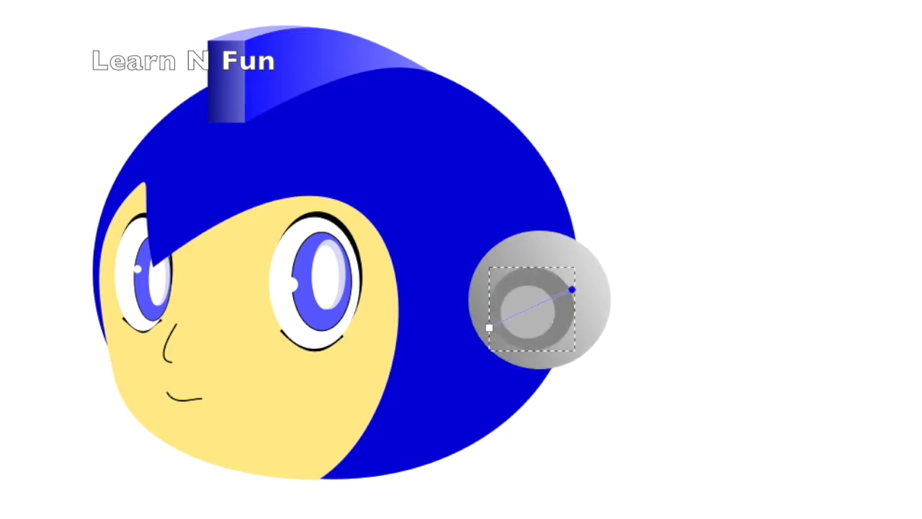
mouse_move(489, 328)
mouse_down()
mouse_move(512, 326)
mouse_move(510, 339)
mouse_up()
drag(599, 267, 593, 267)
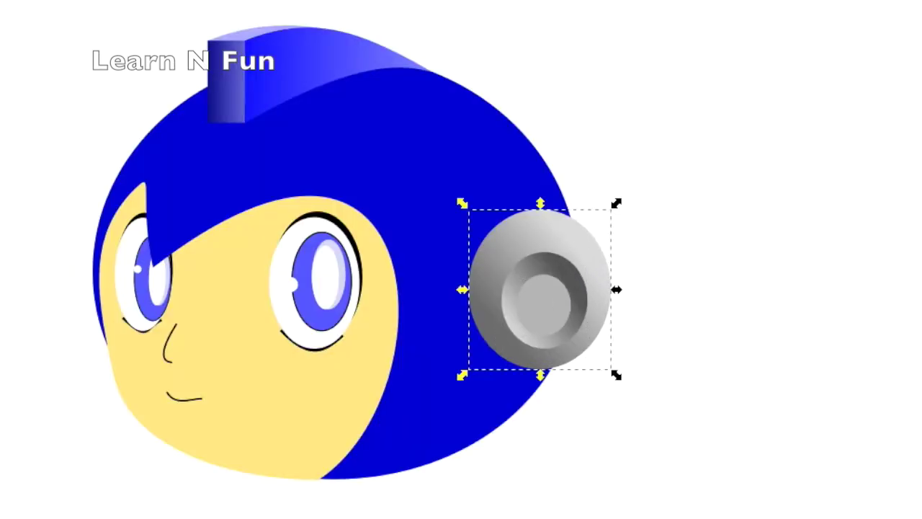
key(g)
click(521, 339)
mouse_move(525, 353)
mouse_down()
mouse_move(495, 327)
mouse_move(518, 346)
mouse_up()
click(564, 280)
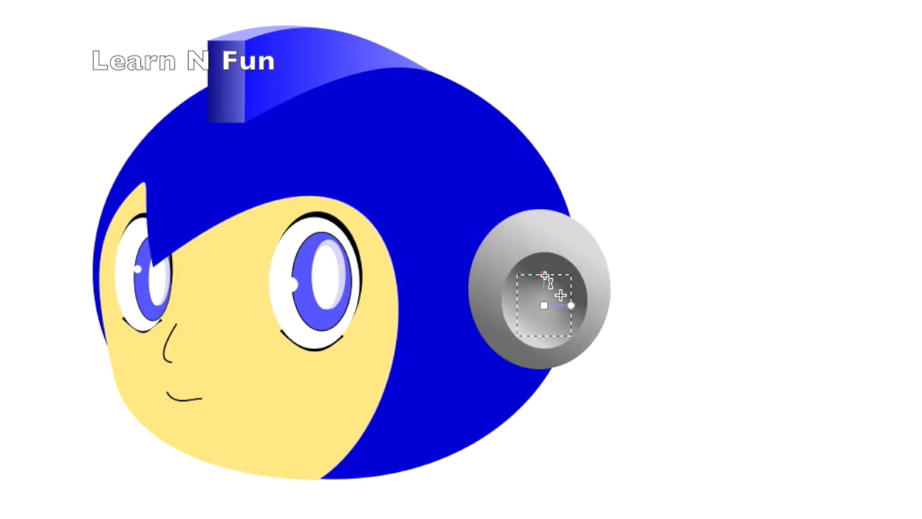
drag(544, 305, 535, 317)
Outline a five-point shadow polygon over the face and curve its edge along the face
click(308, 37)
click(654, 72)
click(695, 434)
click(546, 471)
click(314, 194)
click(309, 38)
drag(432, 331, 612, 187)
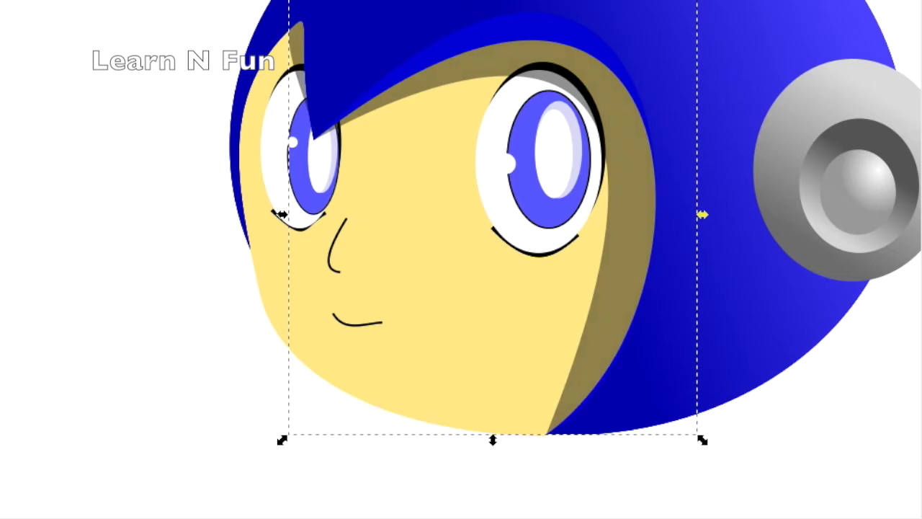
Add a large ellipse and a small blurred white shine ellipse on the helmet
scroll(461, 259, up, 5)
scroll(461, 260, left, 2)
drag(625, 99, 733, 195)
scroll(625, 100, right, 3)
drag(595, 95, 637, 136)
key(s)
key(e)
key(Escape)
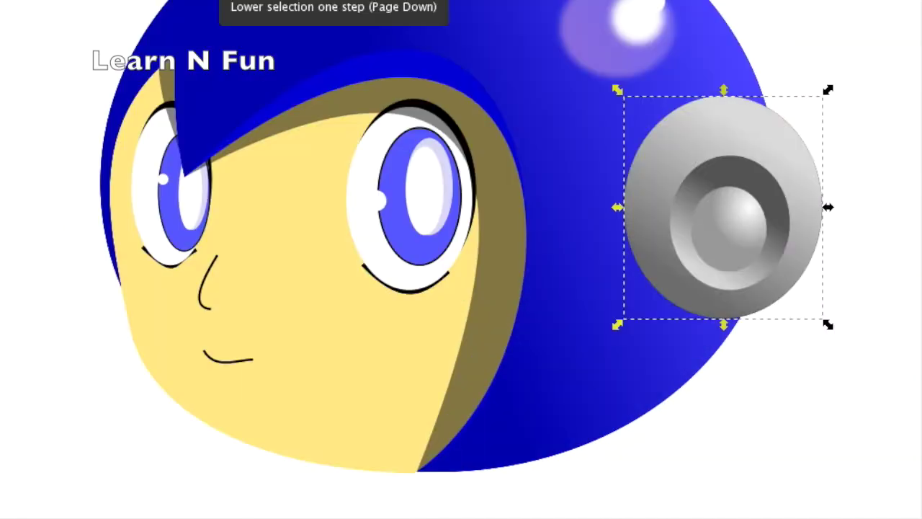
click(309, 339)
ctrl+click(208, 281)
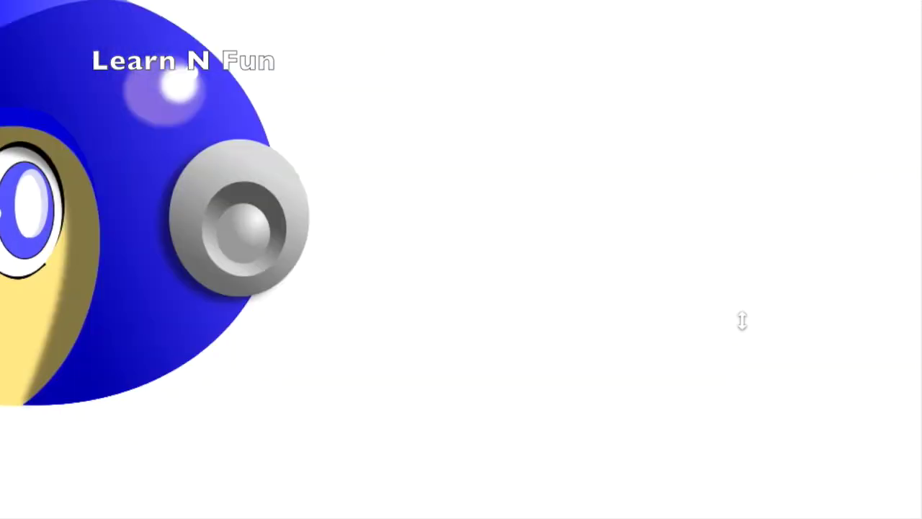
Click out a closed body outline through the arms, feet and right hand
click(366, 201)
click(297, 149)
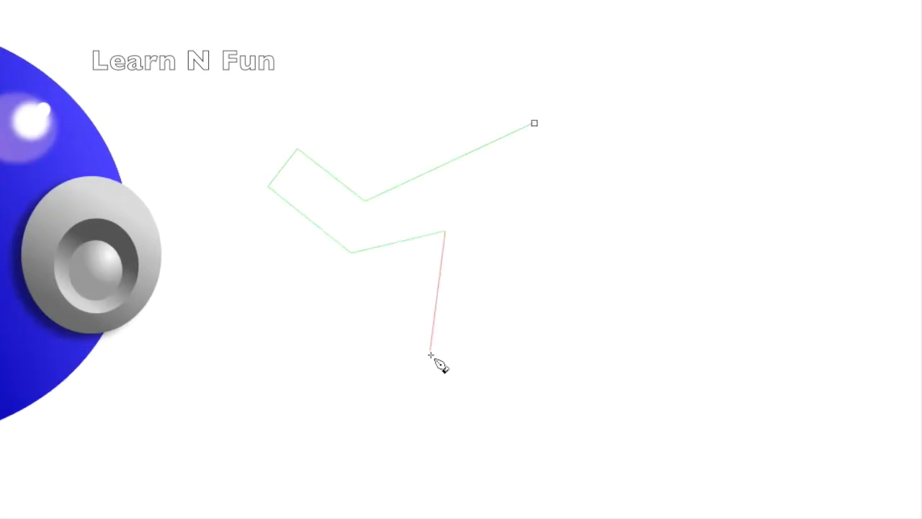
click(354, 502)
click(406, 501)
click(549, 243)
click(644, 306)
click(701, 285)
click(534, 124)
Reshape the body's neck, hands, left arm, waist and leg gap by dragging nodes
drag(533, 123, 559, 171)
drag(679, 258, 699, 253)
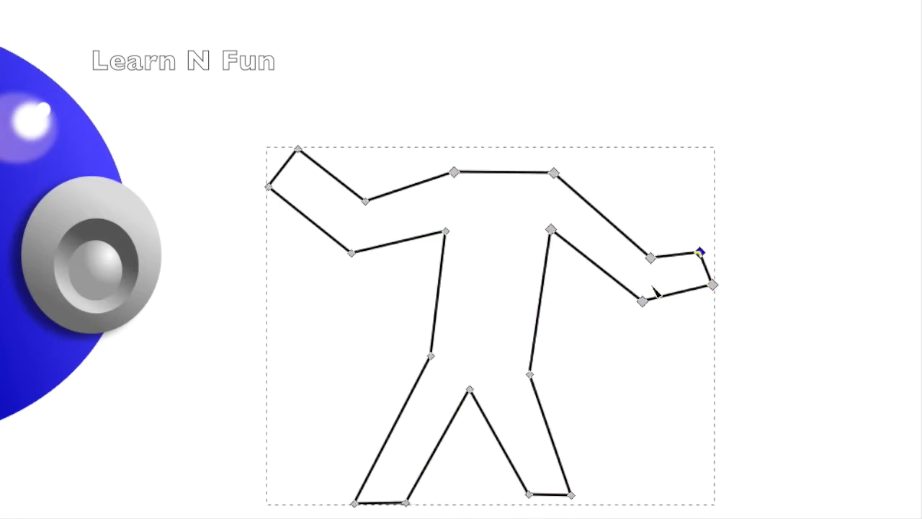
drag(296, 149, 299, 189)
drag(455, 171, 436, 174)
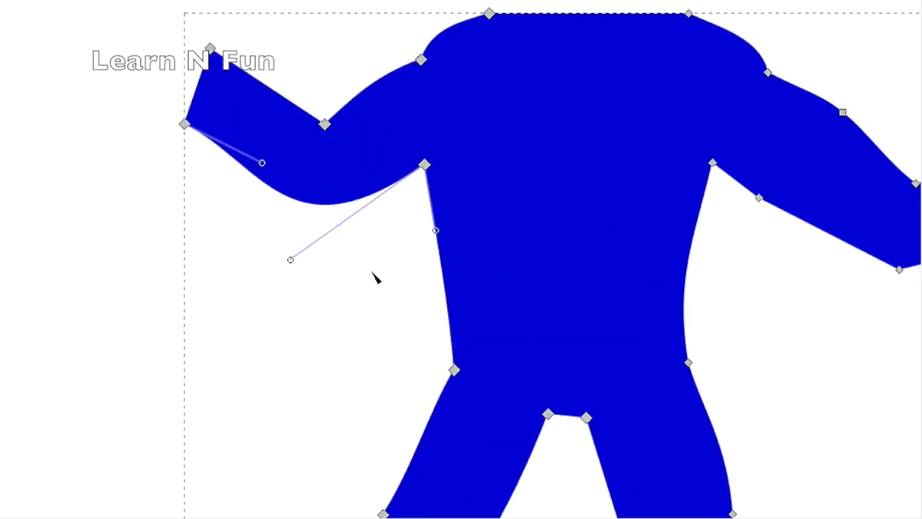
drag(688, 362, 687, 340)
click(455, 369)
drag(566, 404, 593, 422)
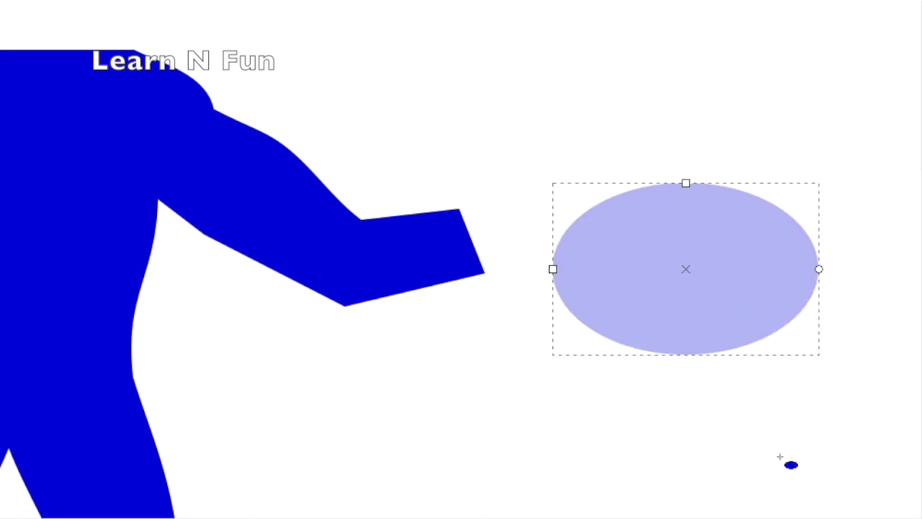
Reshape the ellipse into a narrower blob with bumps along its top edge
drag(574, 216, 612, 220)
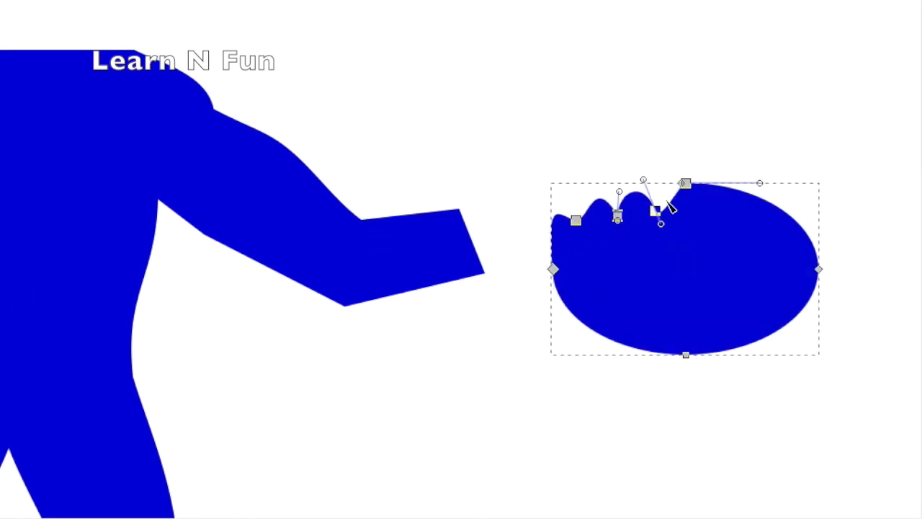
key(ctrl+z)
key(ctrl+z)
key(ctrl+z)
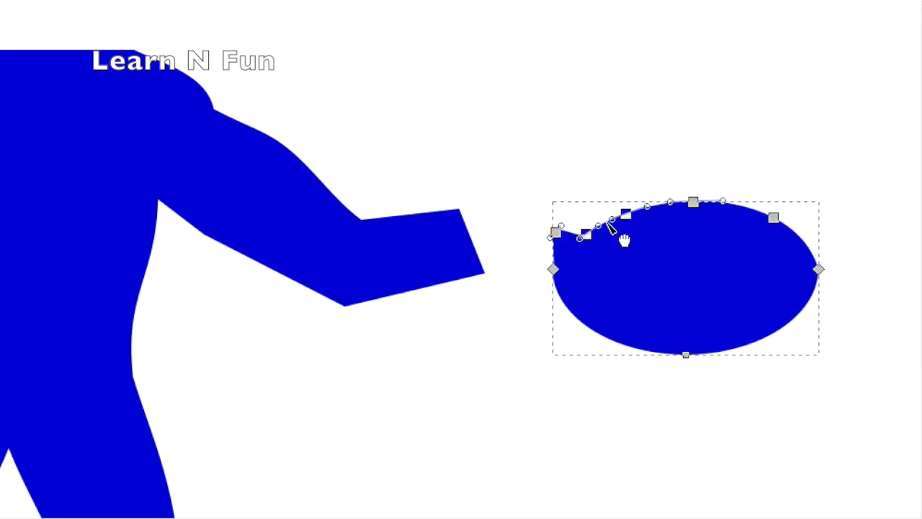
key(ctrl+shift+z)
key(ctrl+shift+z)
key(ctrl+shift+z)
drag(556, 232, 557, 209)
drag(819, 270, 792, 264)
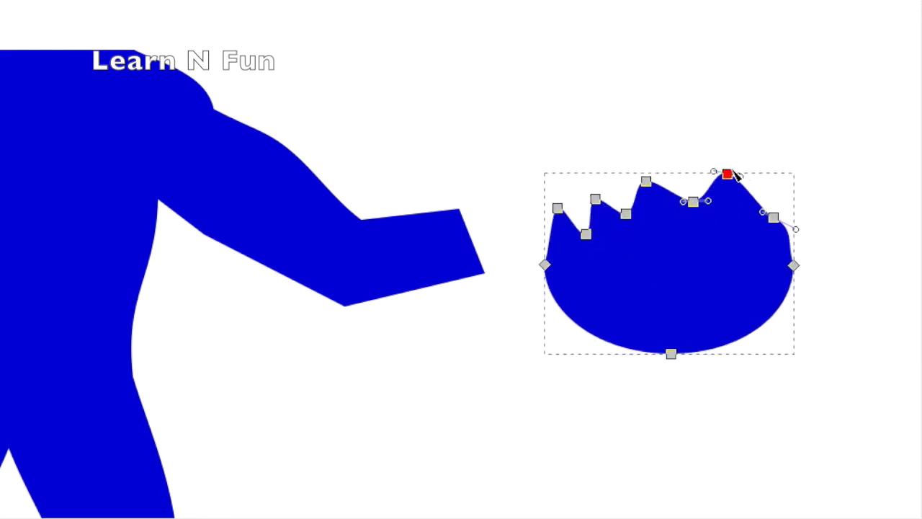
Draw a light ellipse over the blob, lower it behind, and reshape its points
key(e)
drag(597, 117, 766, 324)
key(Page_Down)
key(n)
drag(682, 117, 632, 134)
click(600, 223)
drag(600, 223, 581, 243)
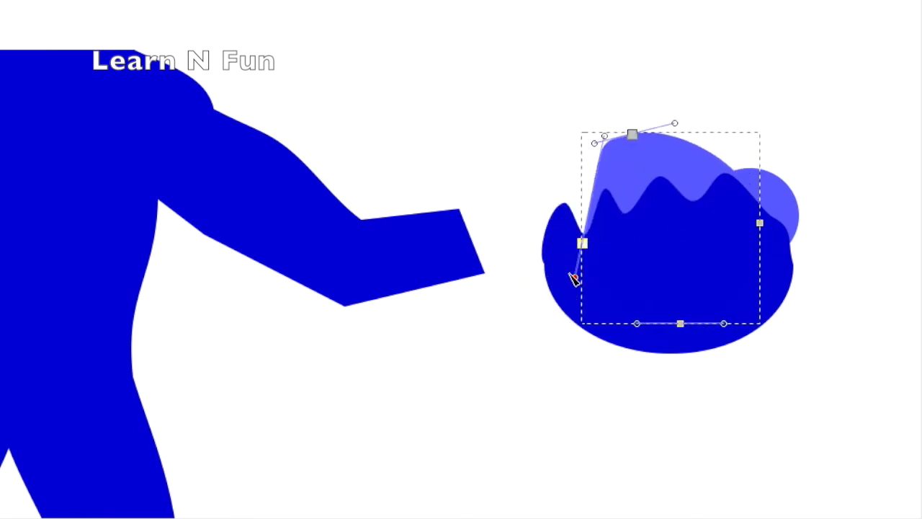
Add a small circle on the right bump, split the blob apart, and smooth the pieces
key(e)
drag(699, 168, 798, 264)
key(Page_Down)
key(alt+p)
key(ctrl+slash)
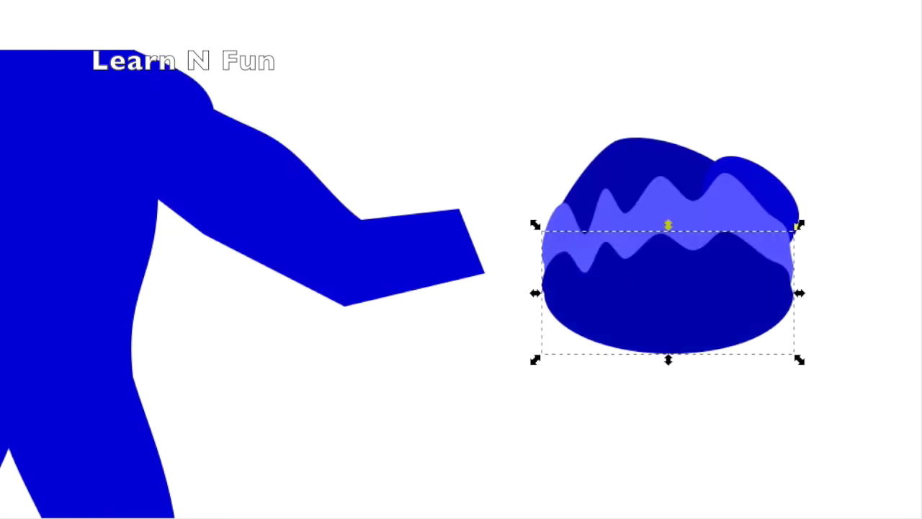
key(Delete)
drag(721, 259, 651, 263)
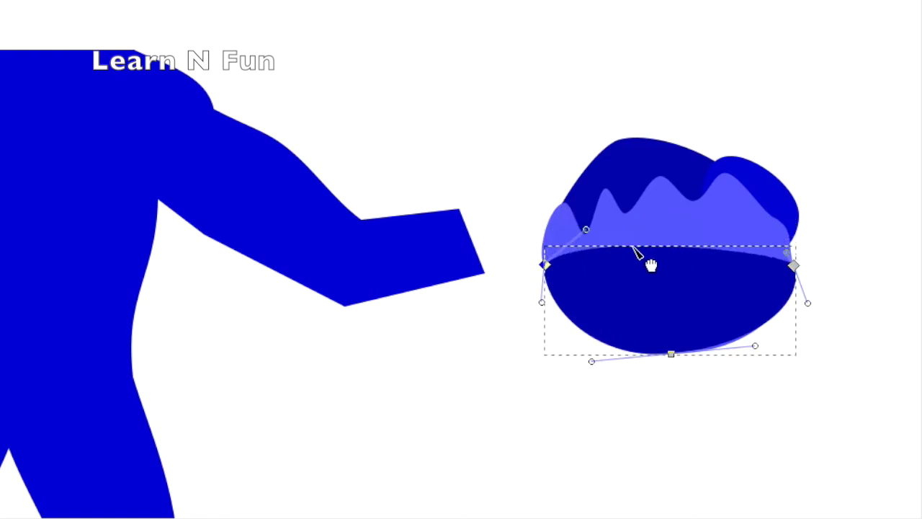
click(607, 196)
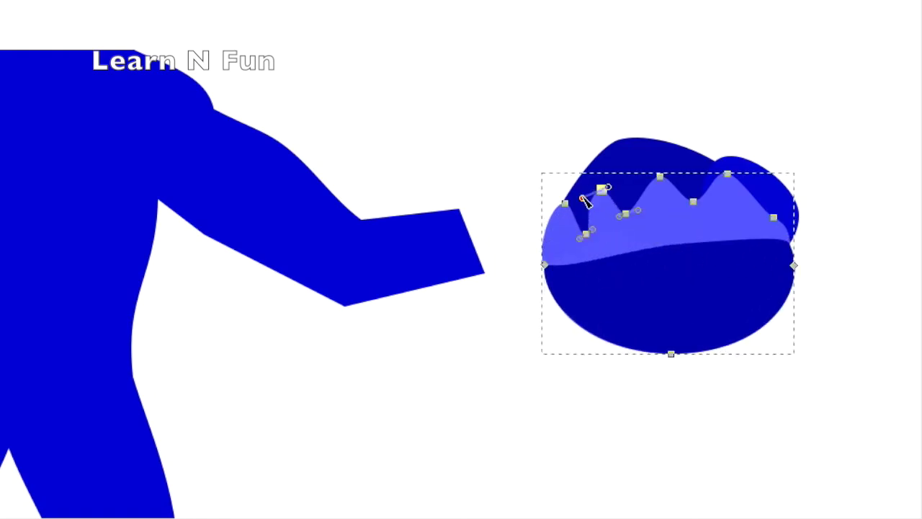
drag(732, 180, 789, 246)
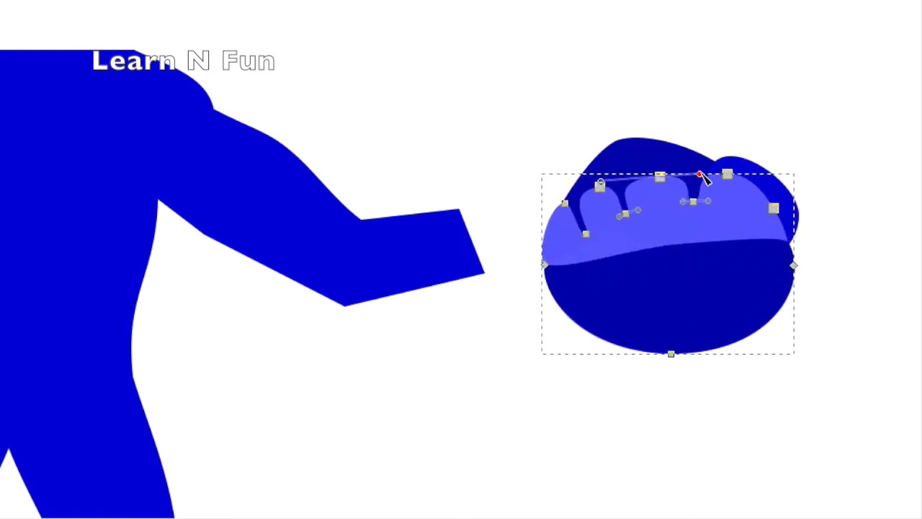
Draw a curved dark sliver between the fingers and place a copy further down-left
key(b)
key(3)
click(328, 118)
drag(365, 148, 387, 243)
key(s)
click(517, 495)
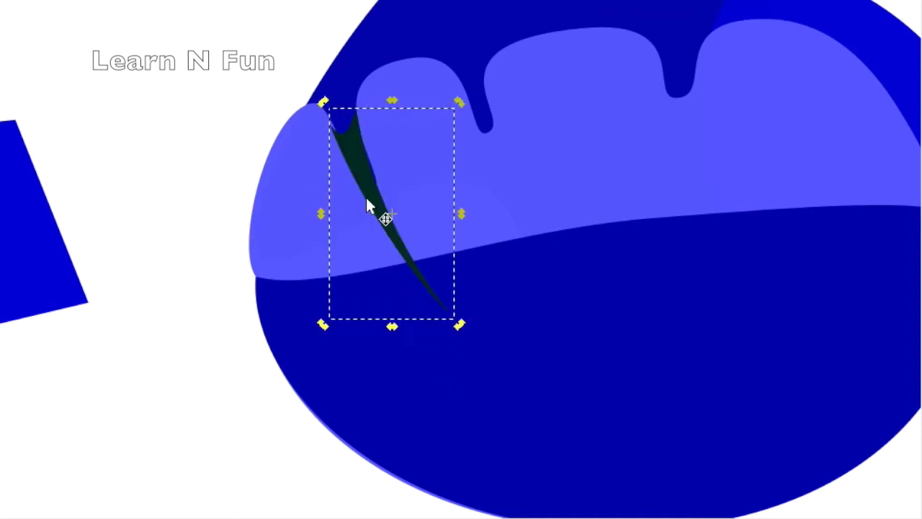
key(ctrl+d)
drag(352, 166, 262, 259)
Add another sliver copy between the fingers and recolour the slivers dark blue
click(310, 252)
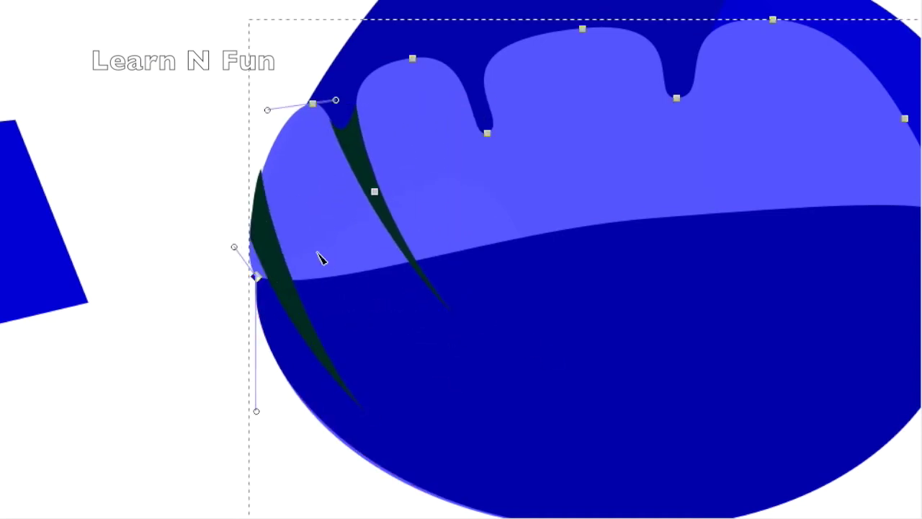
key(n)
click(516, 349)
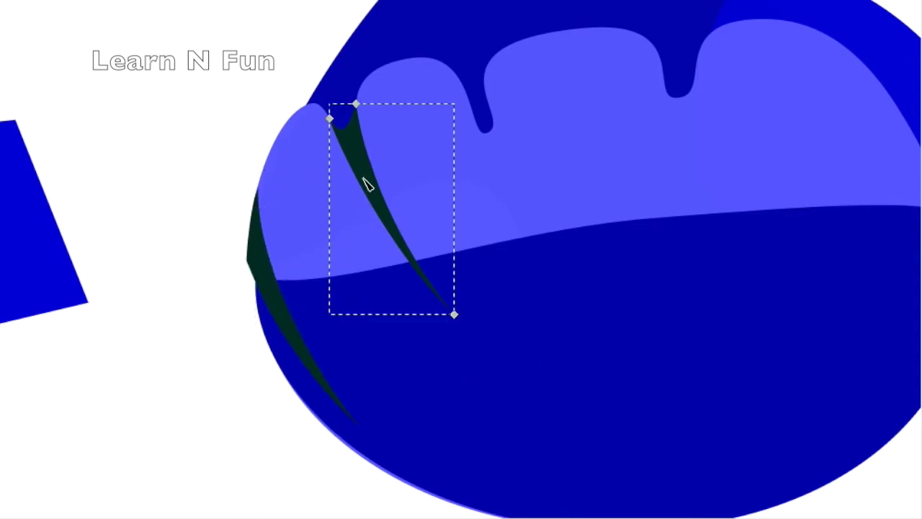
key(ctrl+d)
drag(375, 202, 500, 161)
click(601, 276)
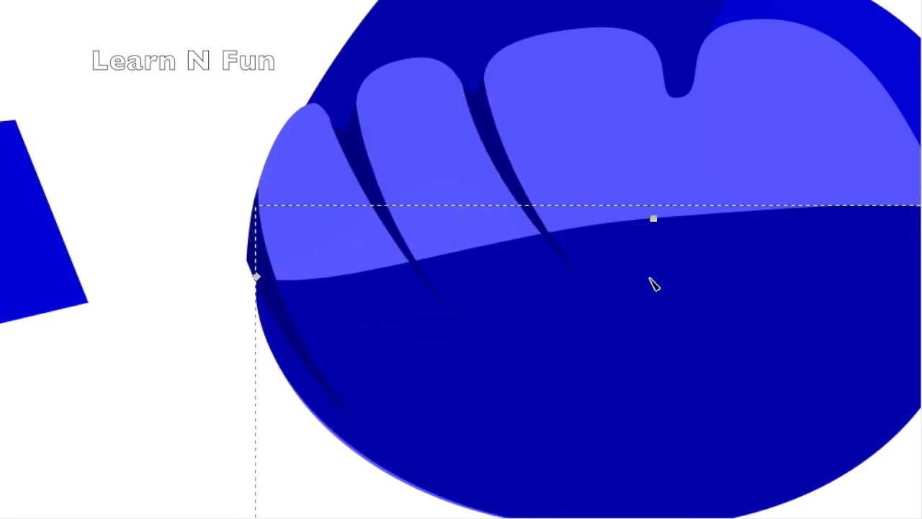
drag(765, 282, 680, 151)
Curve the fist's bottom edge, straighten the arm, and snap the fist onto the arm's end
ctrl+scroll(634, 243, up, 2)
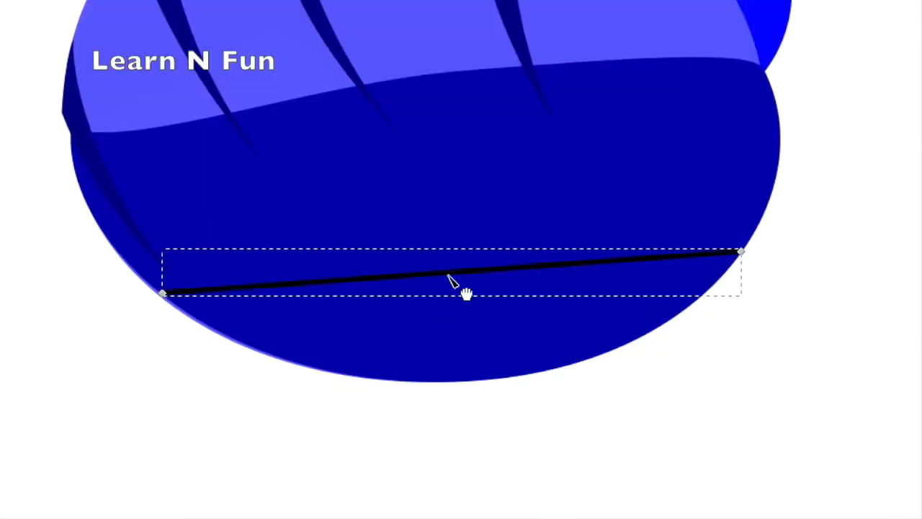
drag(458, 285, 679, 319)
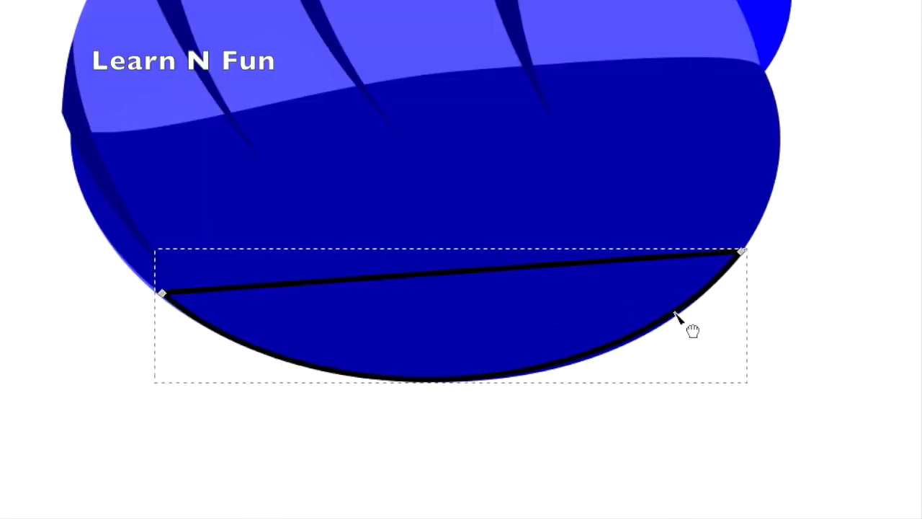
click(386, 447)
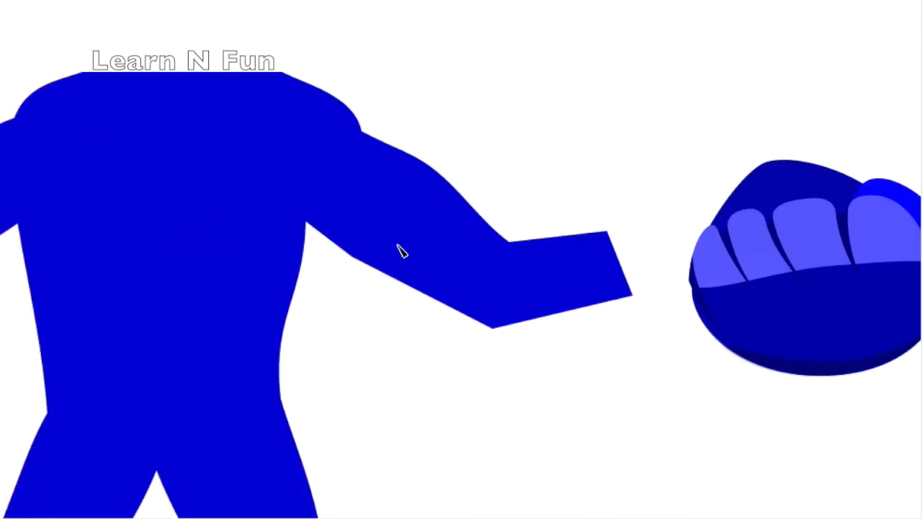
mouse_move(474, 320)
mouse_down()
mouse_move(437, 174)
mouse_move(613, 325)
mouse_move(586, 323)
mouse_up()
drag(370, 267, 374, 338)
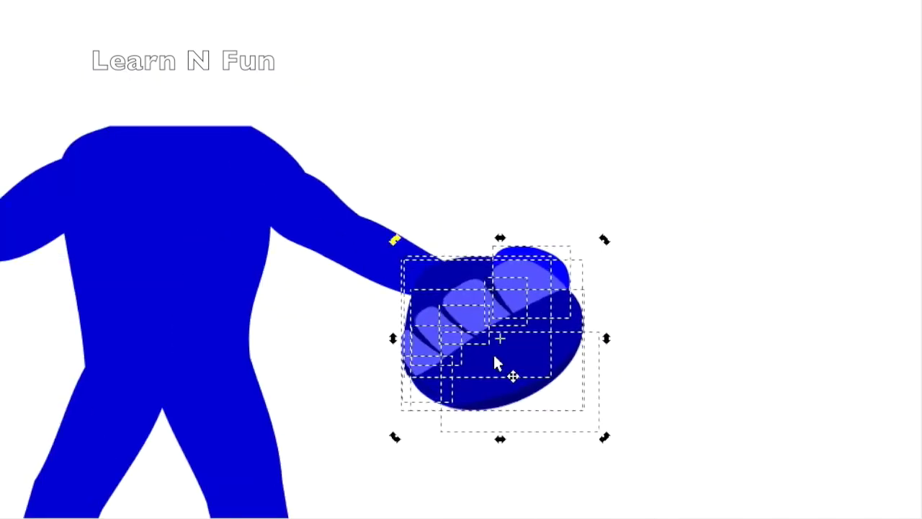
drag(494, 364, 473, 359)
scroll(650, 401, right, 10)
drag(319, 123, 458, 331)
Convert the cannon rectangle to a path and bow its sides into a barrel
key(ctrl+shift+c)
drag(303, 231, 297, 216)
drag(388, 123, 395, 105)
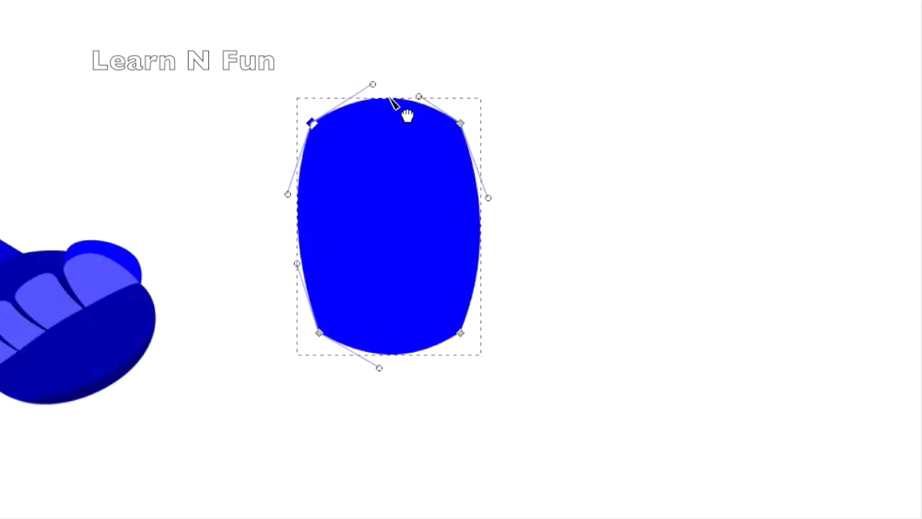
Add an ellipse opening on the barrel with a red arc drawn inside it
drag(306, 92, 468, 148)
key(n)
key(s)
scroll(377, 128, up, 2)
key(b)
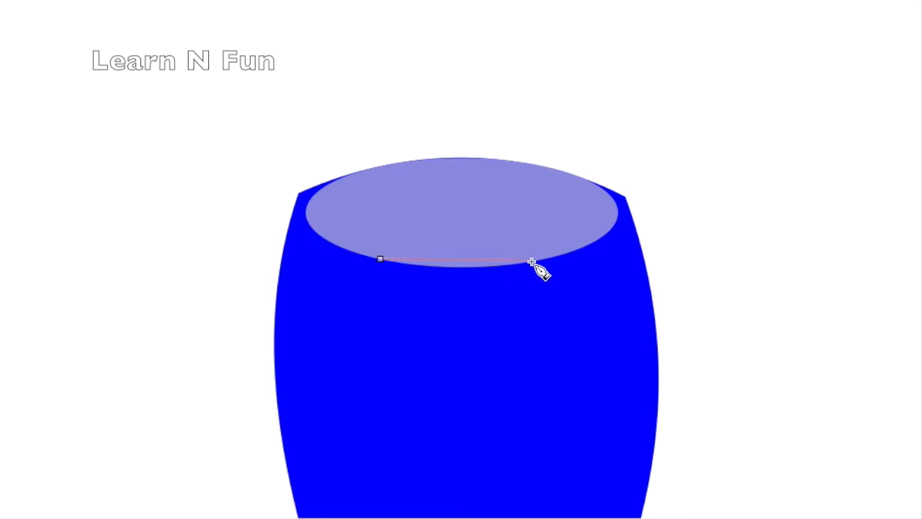
key(Return)
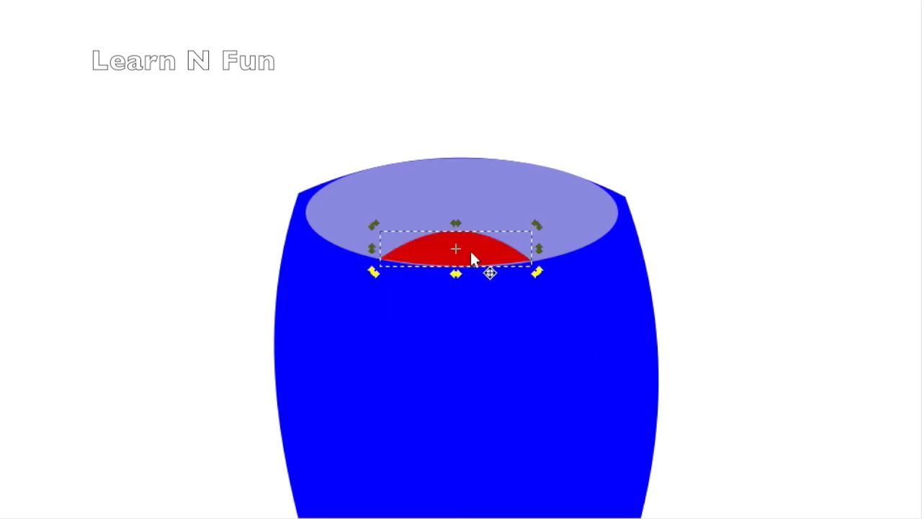
scroll(470, 250, up, 2)
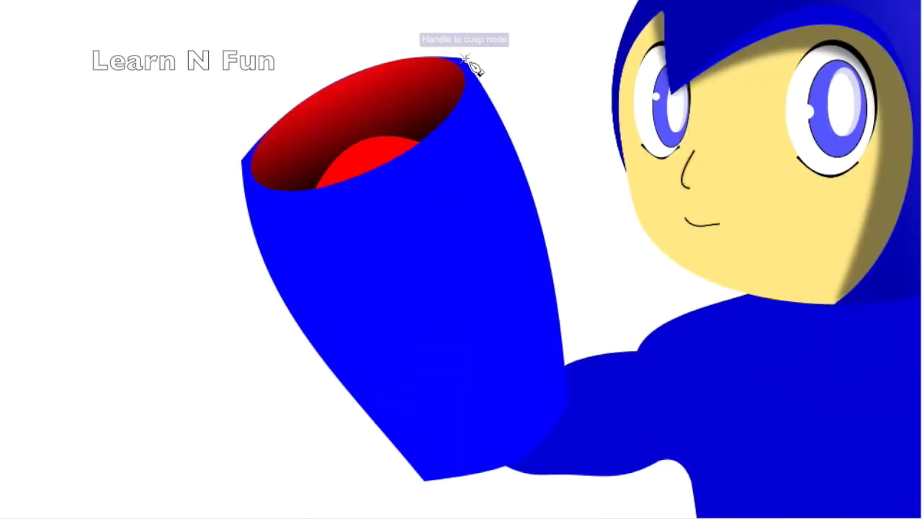
Close the light-blue highlight stripe along the cannon's edge and narrow its curved side
click(464, 60)
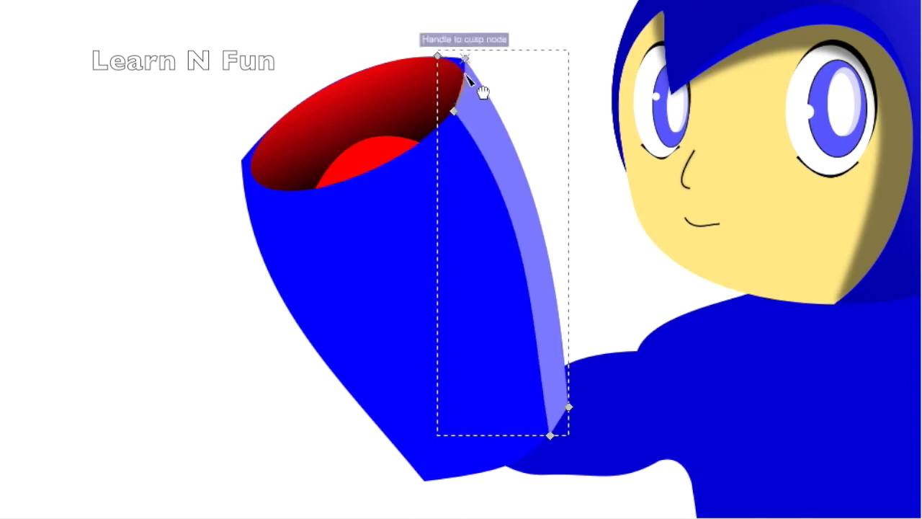
click(435, 129)
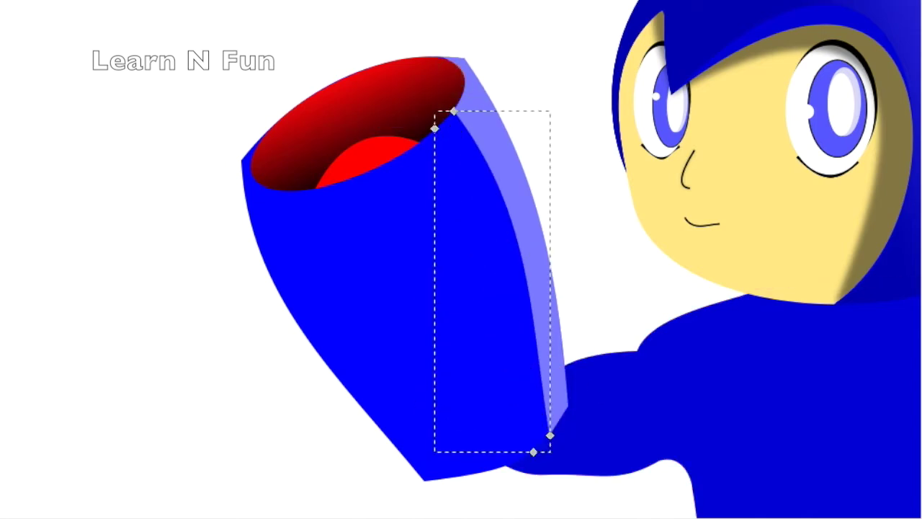
drag(495, 319, 536, 328)
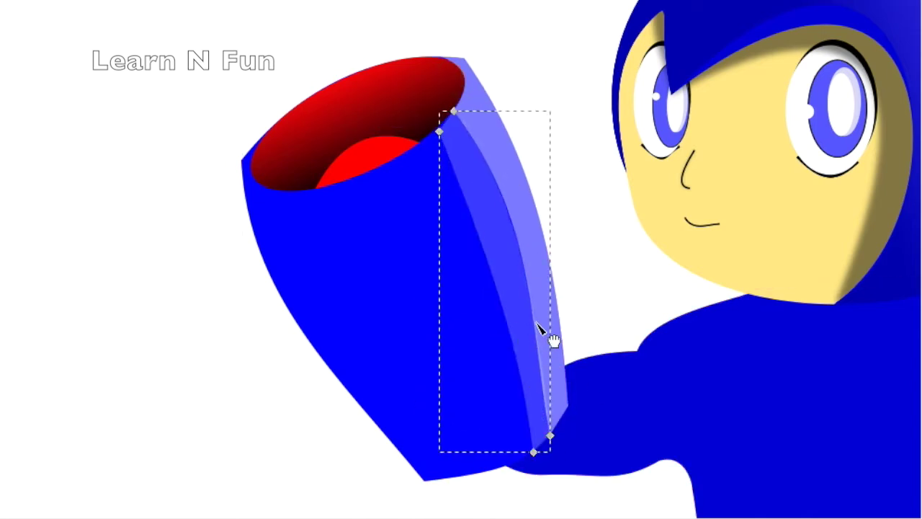
key(Escape)
Finish the navy shadow panel on the cannon's side and curve it at its top node
double_click(265, 185)
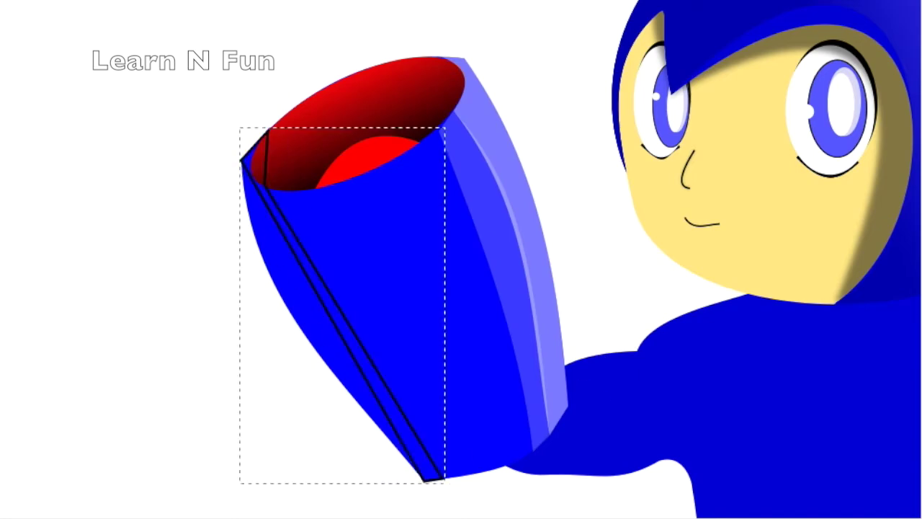
key(plus)
key(plus)
key(plus)
click(433, 203)
drag(517, 112, 398, 204)
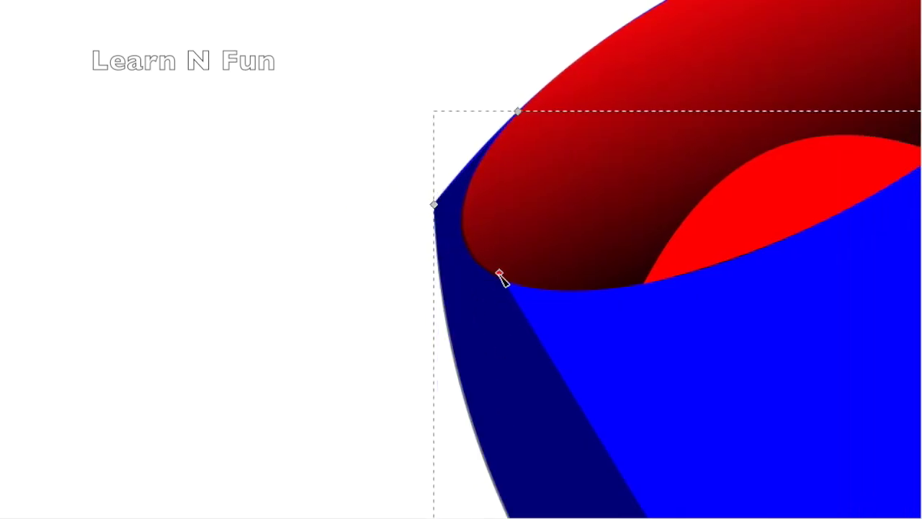
scroll(500, 275, down, 5)
scroll(536, 249, up, 2)
Select the blue cannon panel, then the body shape
click(471, 113)
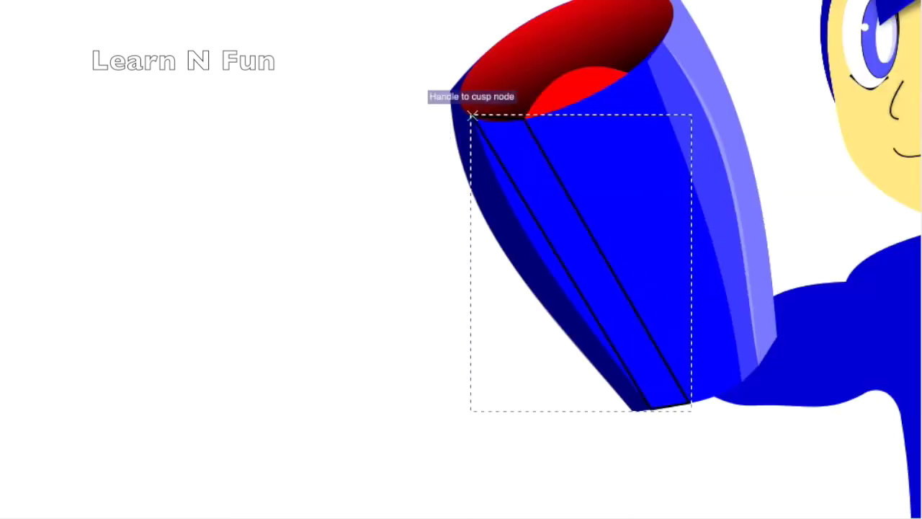
scroll(556, 226, up, 5)
scroll(652, 241, down, 3)
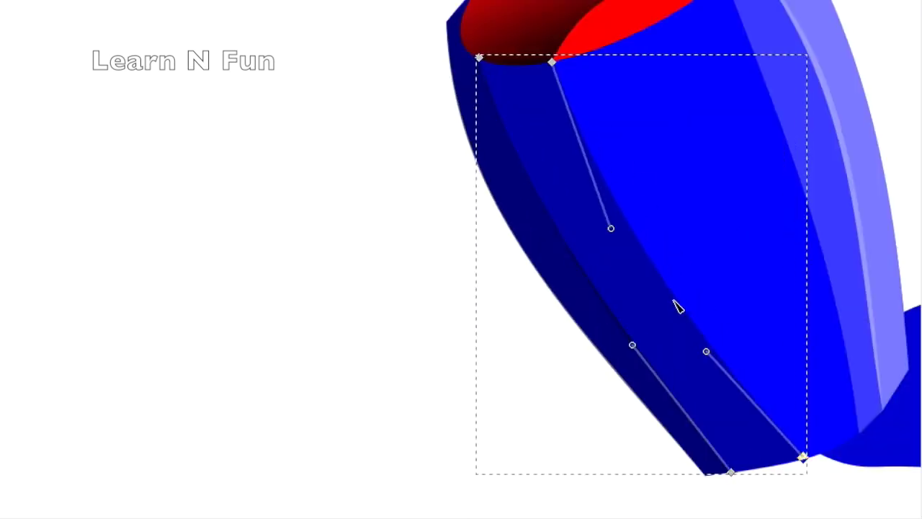
scroll(679, 304, down, 5)
scroll(579, 370, up, 2)
scroll(428, 327, up, 3)
click(429, 326)
scroll(469, 288, down, 2)
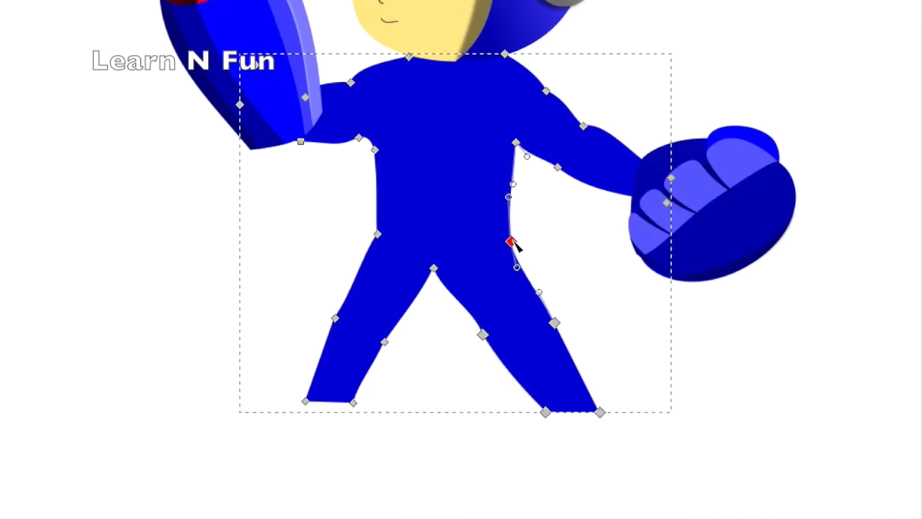
Draw the dark shorts outline, closing it at the waist
click(436, 339)
click(376, 310)
click(374, 285)
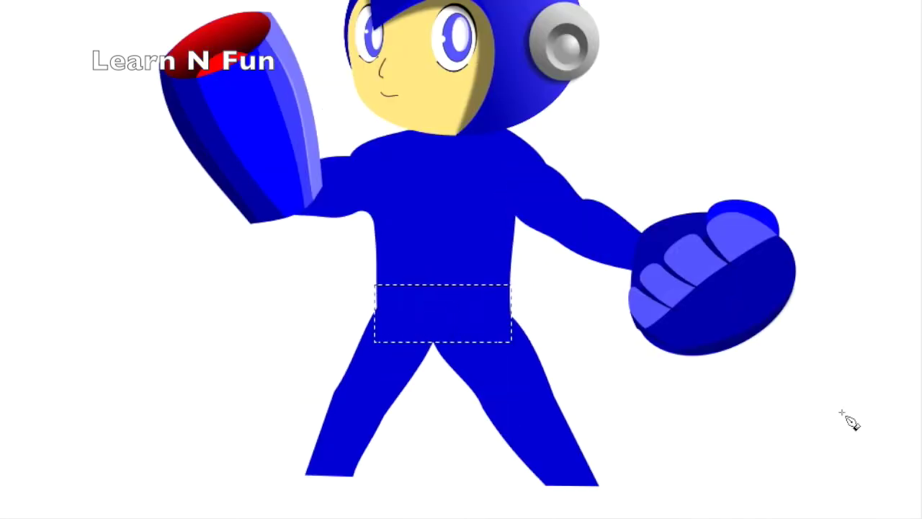
key(s)
click(550, 423)
Pen-draw a three-point boot outline at the bottom of the leg
key(b)
scroll(653, 236, up, 2)
click(672, 432)
click(624, 281)
click(626, 245)
Curve the boot's sides, lower and shift its bottom point, widen it, and start its dark side face
key(n)
drag(640, 354, 627, 360)
drag(671, 431, 679, 460)
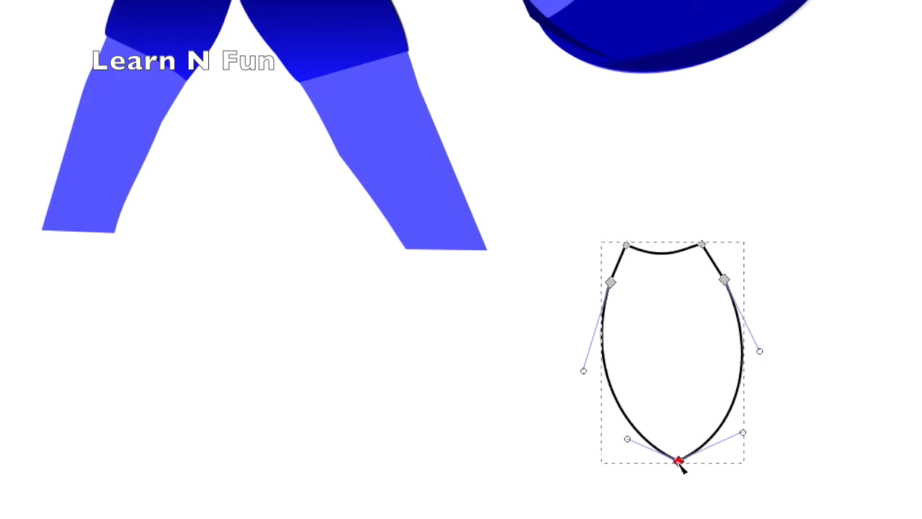
drag(744, 361, 784, 343)
drag(677, 459, 737, 452)
drag(776, 311, 792, 312)
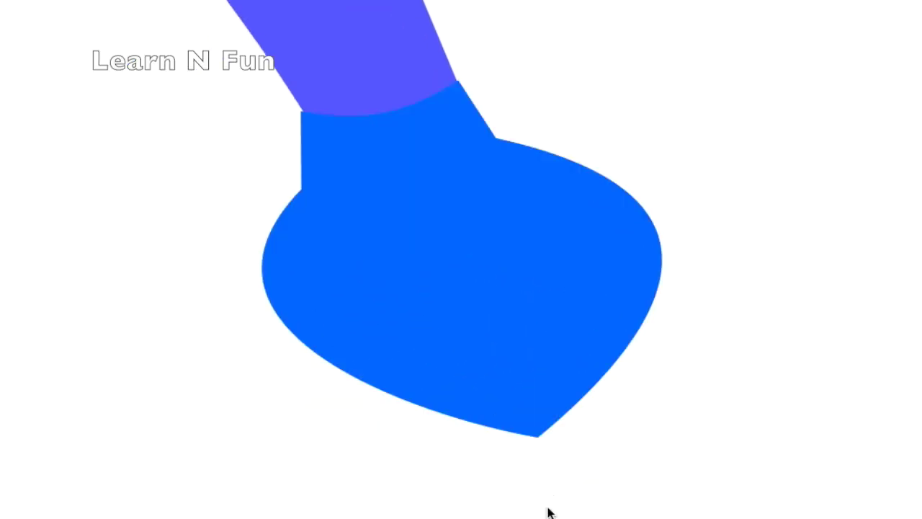
click(261, 281)
Close the boot's dark side face as a three-corner shape
click(537, 437)
click(556, 508)
click(260, 281)
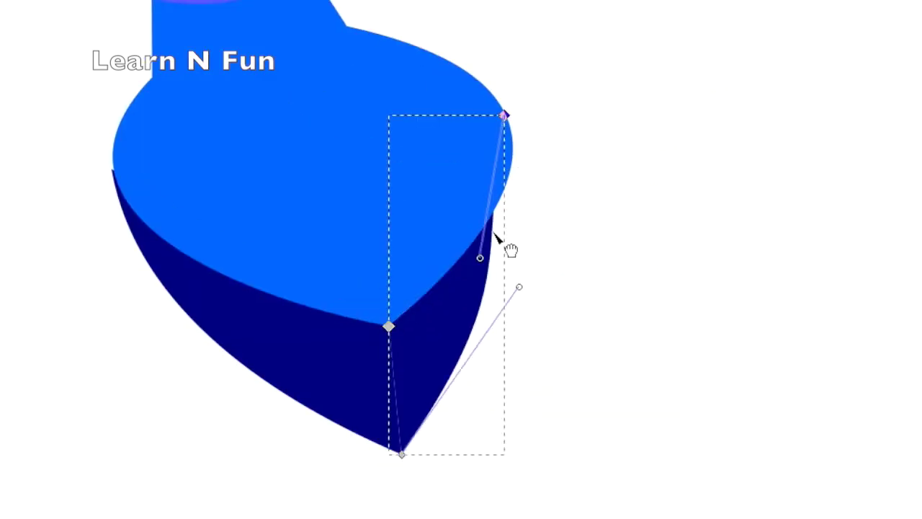
Give the boot's right and left side faces linear gradients and reveal a dark band at the top
click(468, 325)
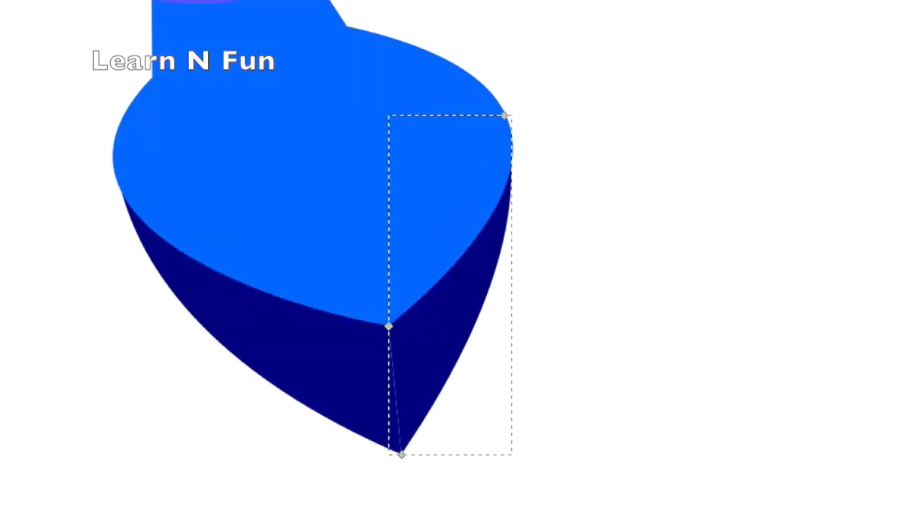
drag(389, 284, 511, 285)
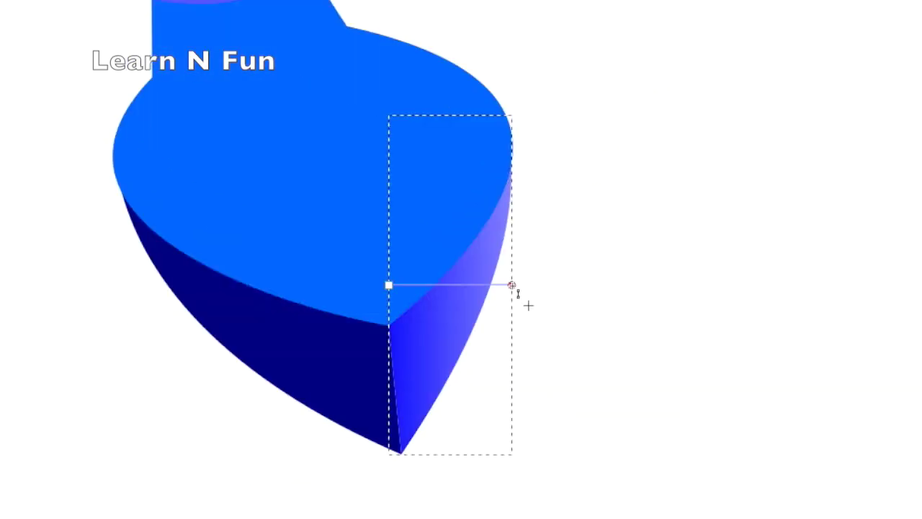
double_click(295, 370)
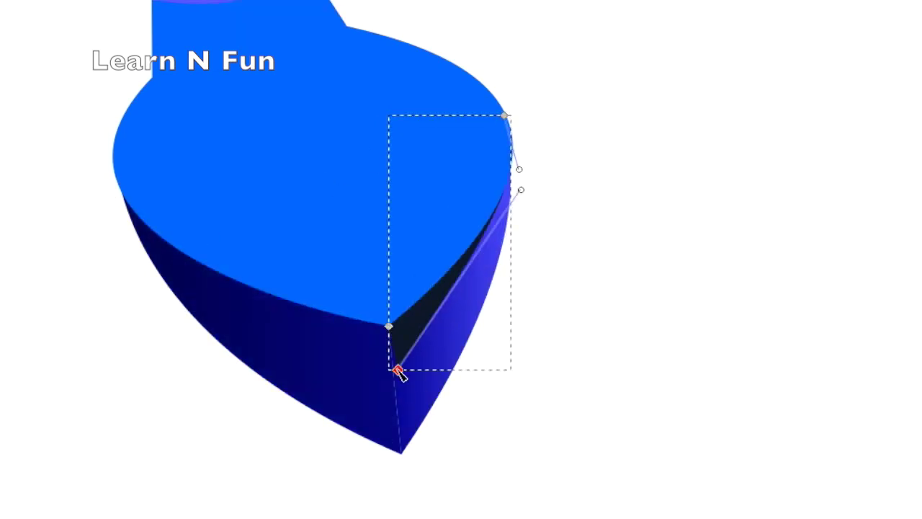
drag(278, 117, 158, 146)
click(699, 305)
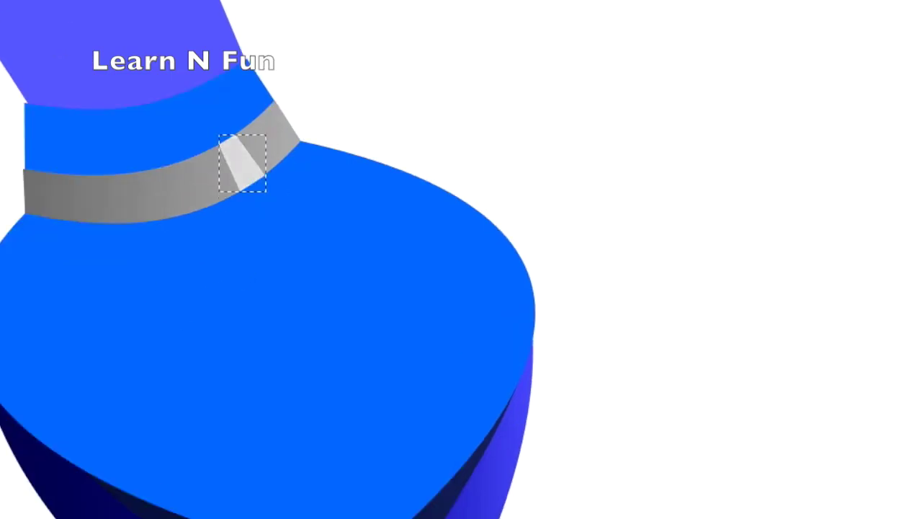
Widen the white highlight on the grey collar and bend the dark-blue stripe into a curve
drag(220, 146, 204, 153)
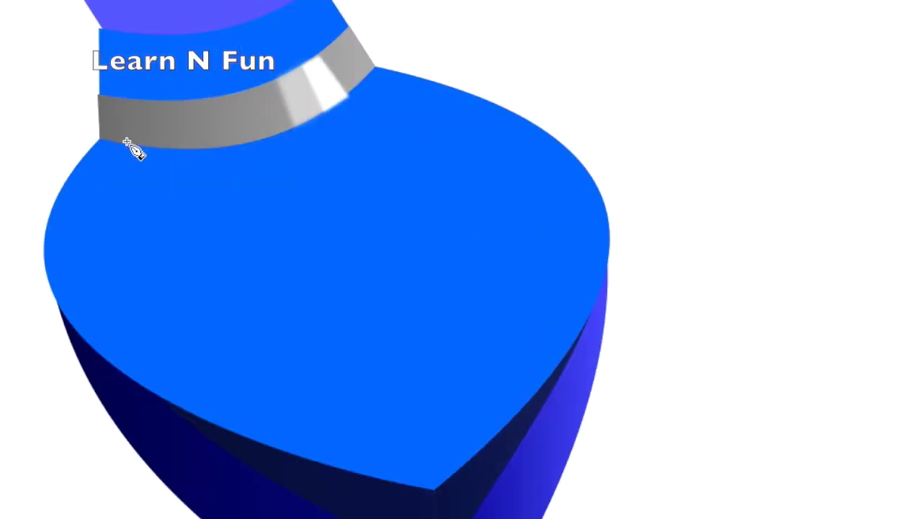
drag(271, 241, 224, 263)
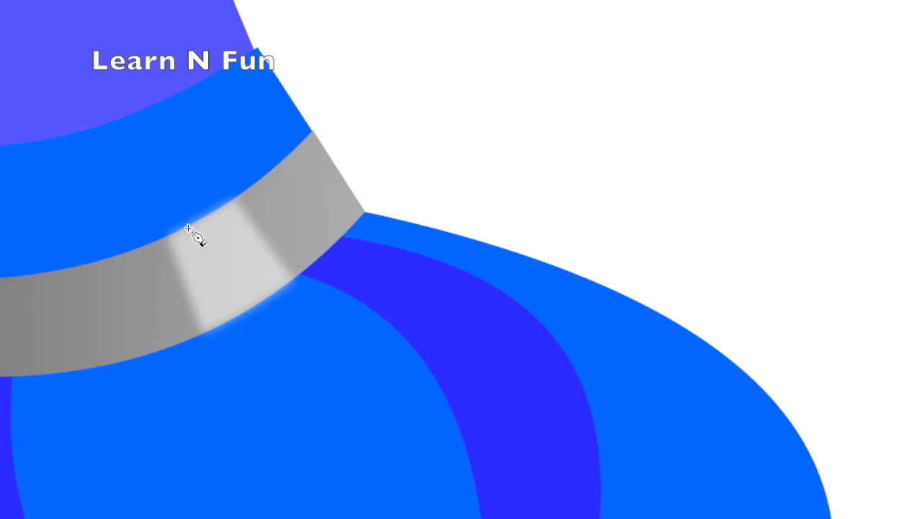
double_click(229, 319)
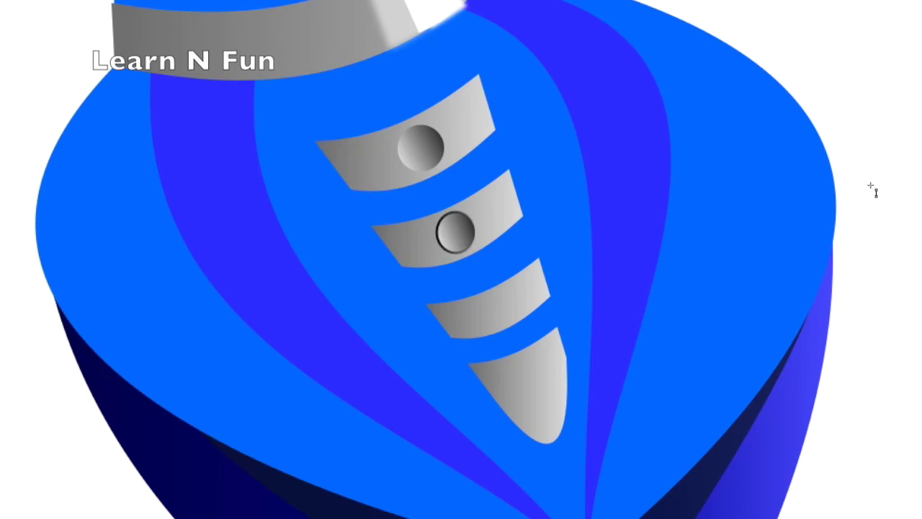
Re-angle the bottom plate's gradient and shade the other three grey plates and the boot with linear gradients
key(Tab)
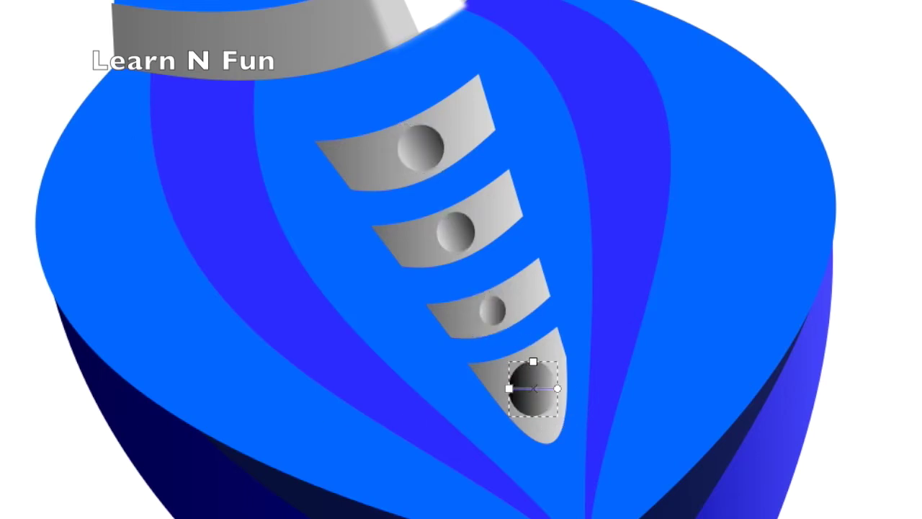
drag(490, 412, 567, 356)
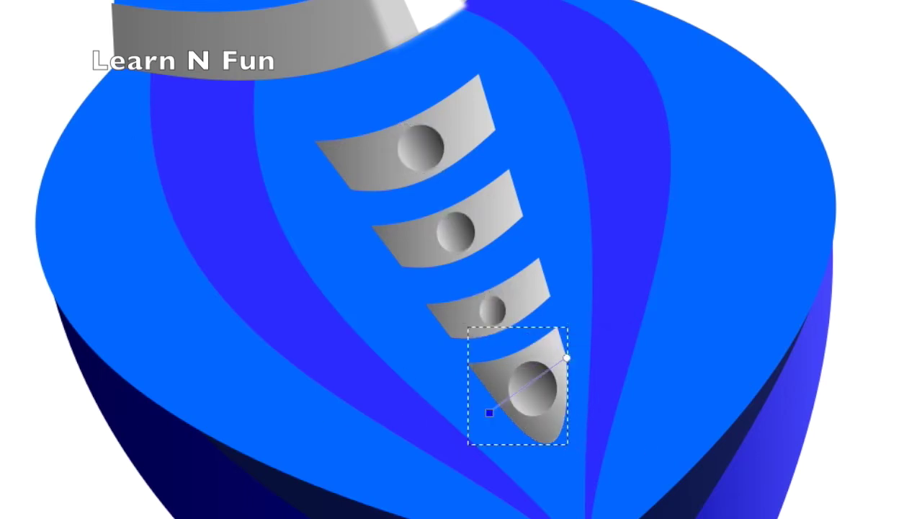
drag(425, 298, 538, 257)
drag(370, 214, 523, 214)
drag(315, 132, 494, 131)
drag(310, 239, 592, 238)
click(796, 346)
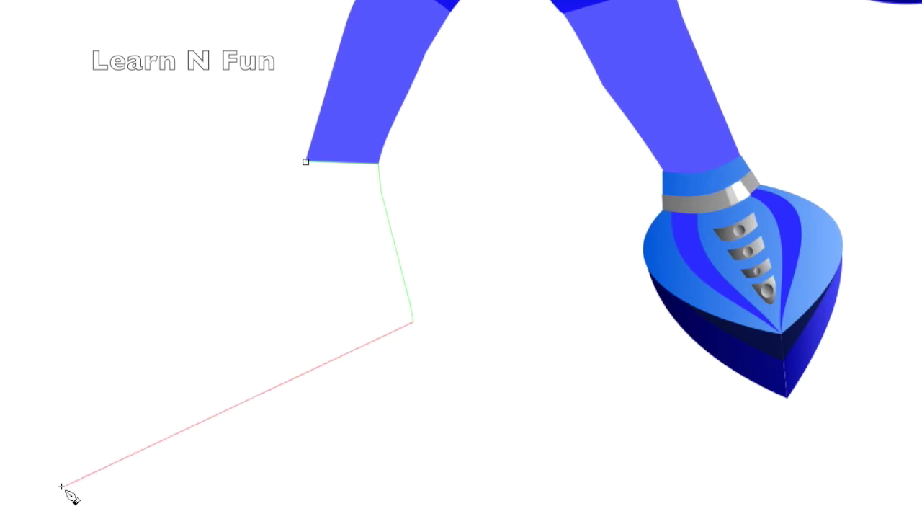
Finish the left boot outline and close its navy band shape
double_click(47, 397)
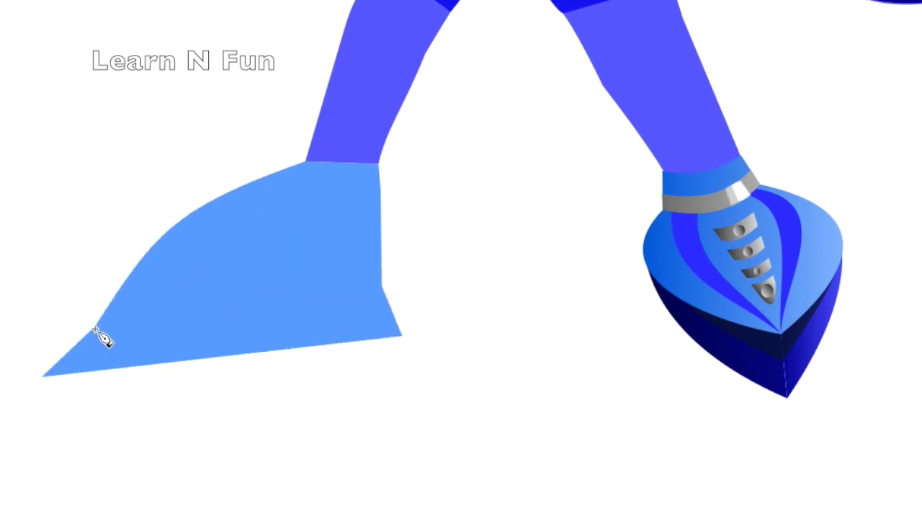
click(44, 374)
double_click(381, 270)
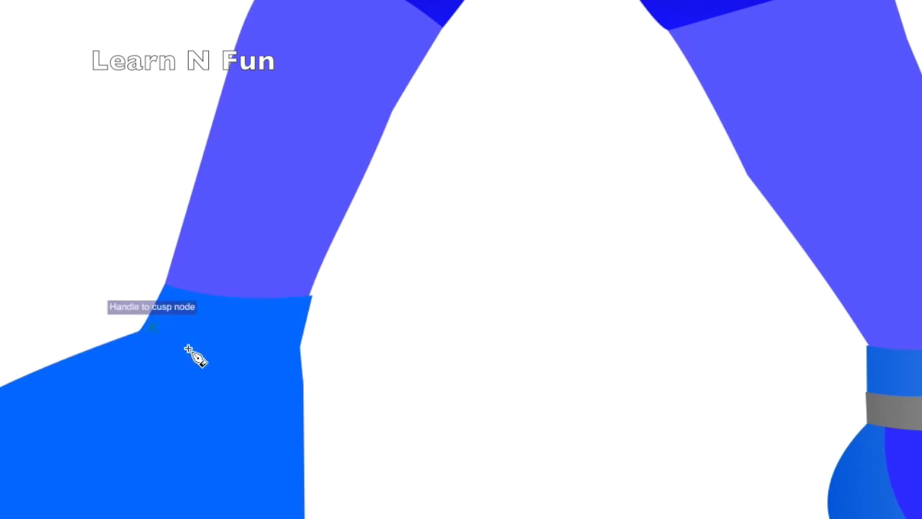
Draw a four-corner ankle band with curved edges and close the navy lower boot shape
click(139, 332)
click(307, 340)
click(305, 382)
click(108, 342)
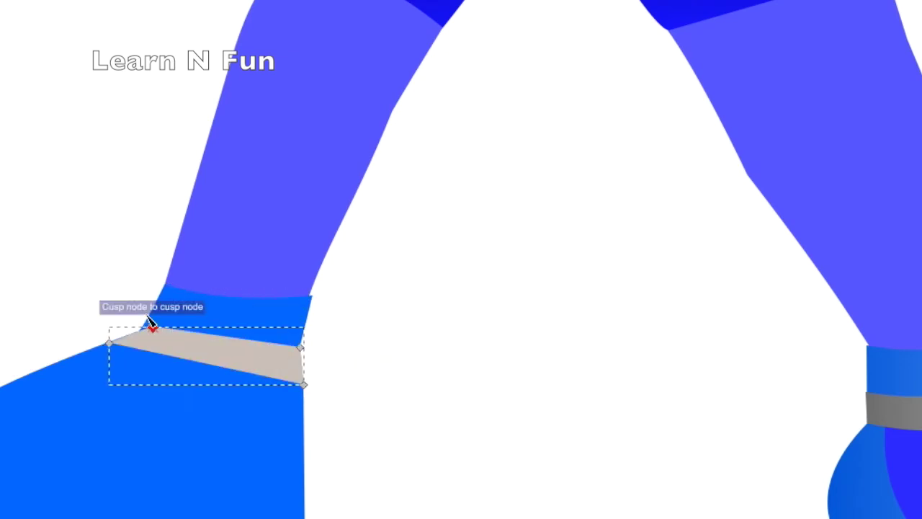
drag(202, 374, 224, 362)
drag(303, 365, 311, 364)
click(305, 326)
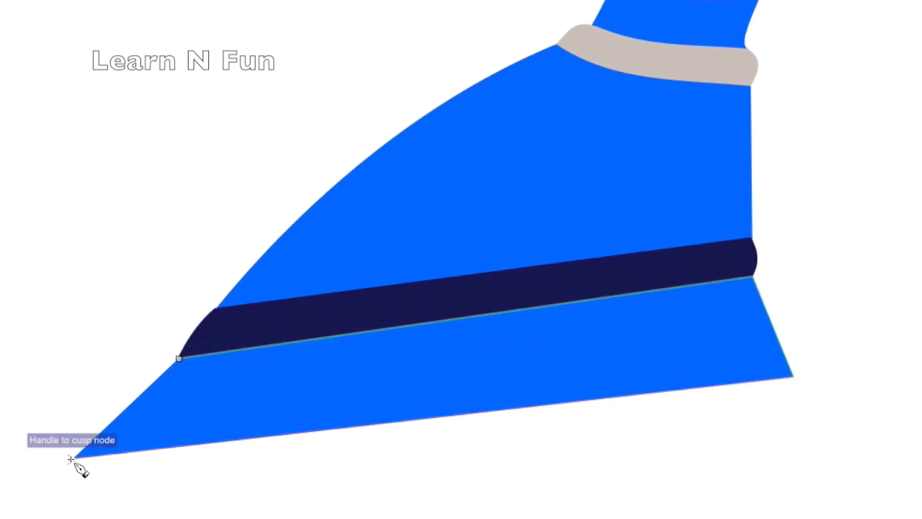
click(70, 459)
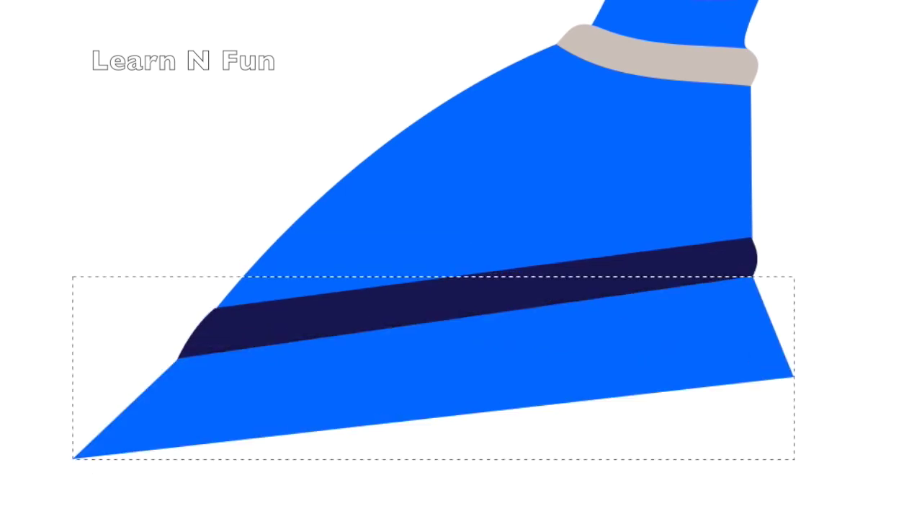
Draw a thin dark-blue stripe from the heel to the ankle and bend it into a curve
click(650, 123)
click(600, 115)
drag(414, 223, 422, 249)
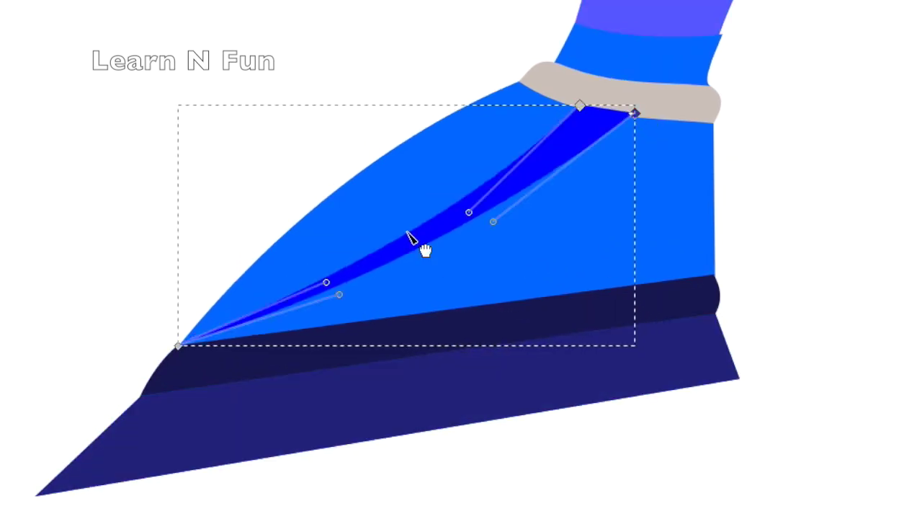
key(Escape)
key(b)
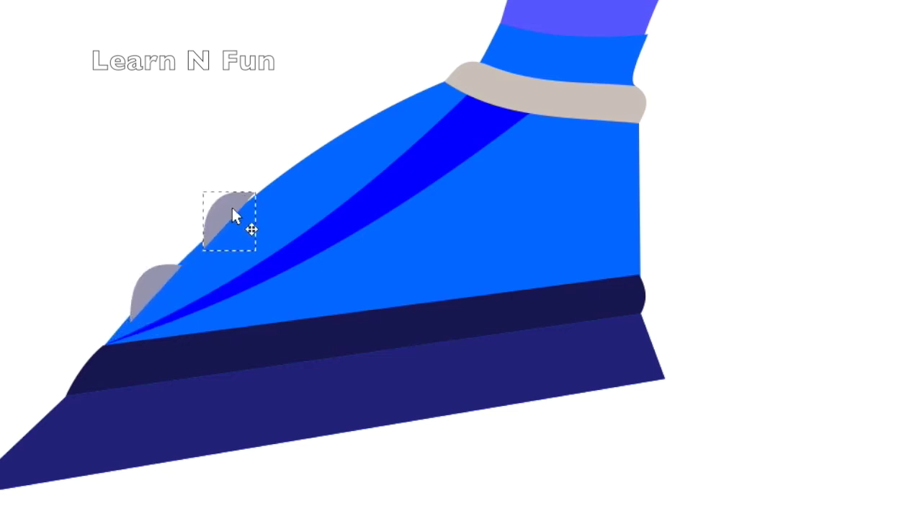
Add another grey bump on the boot top, make the ankle band gradient's light end mid-grey, and edit the highlight's nodes
drag(268, 189, 270, 190)
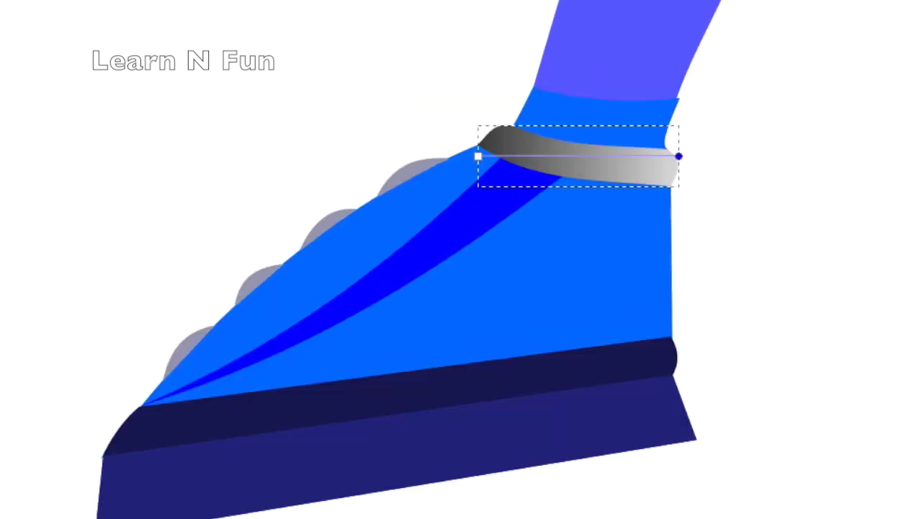
key(Tab)
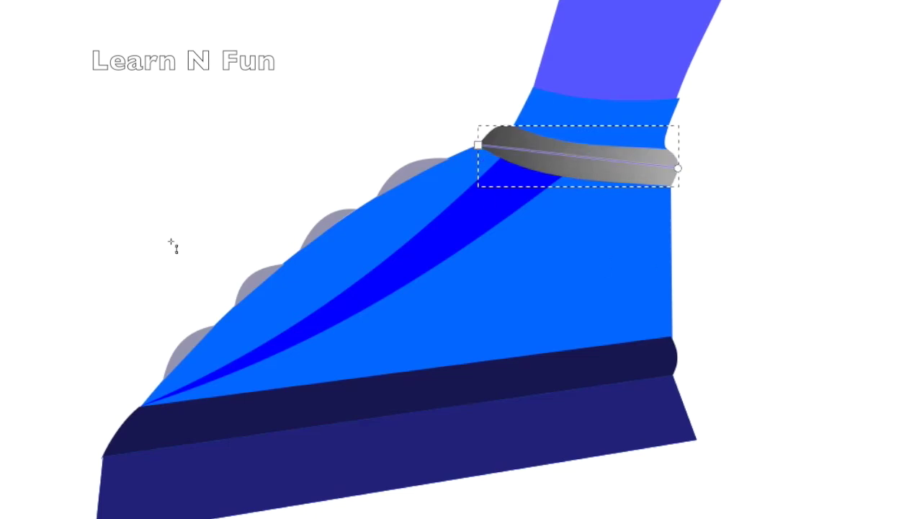
key(plus)
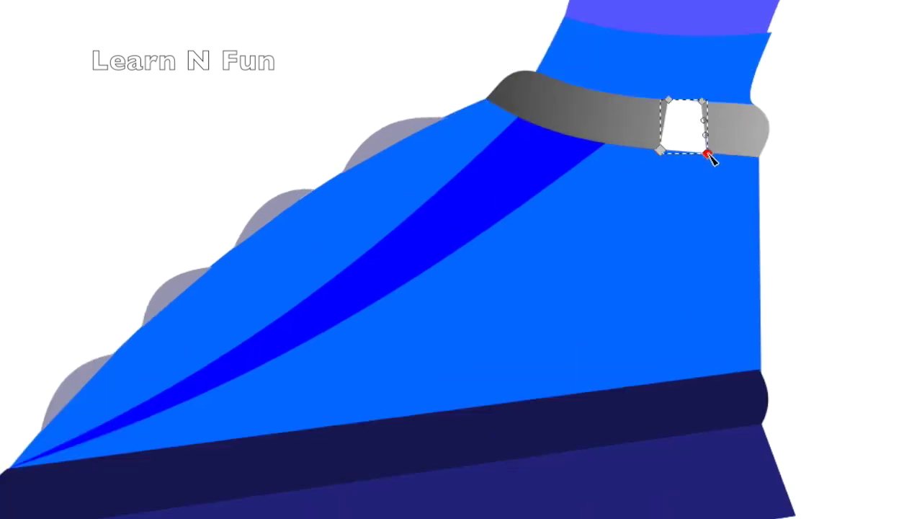
key(n)
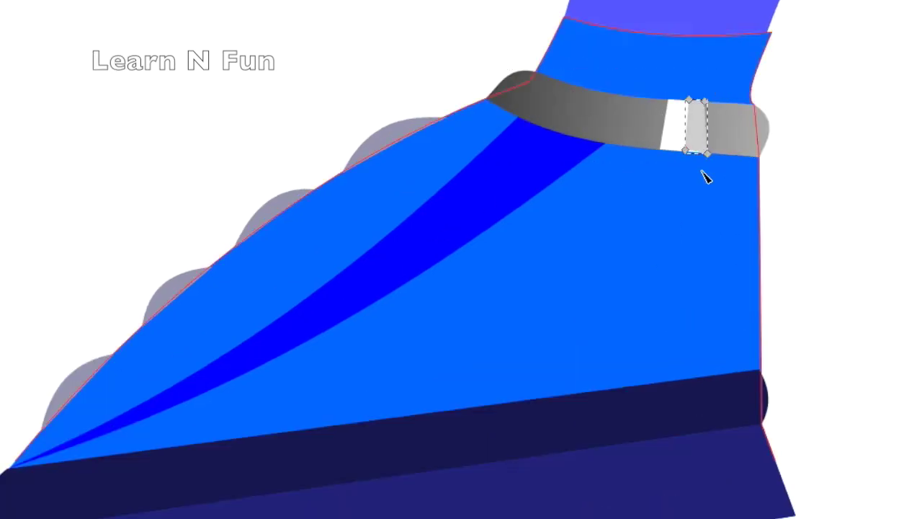
key(plus)
key(plus)
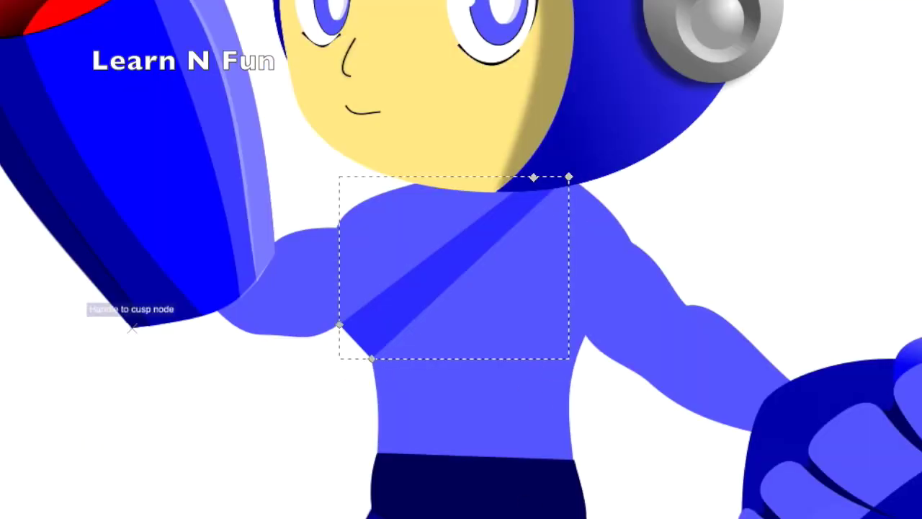
key(plus)
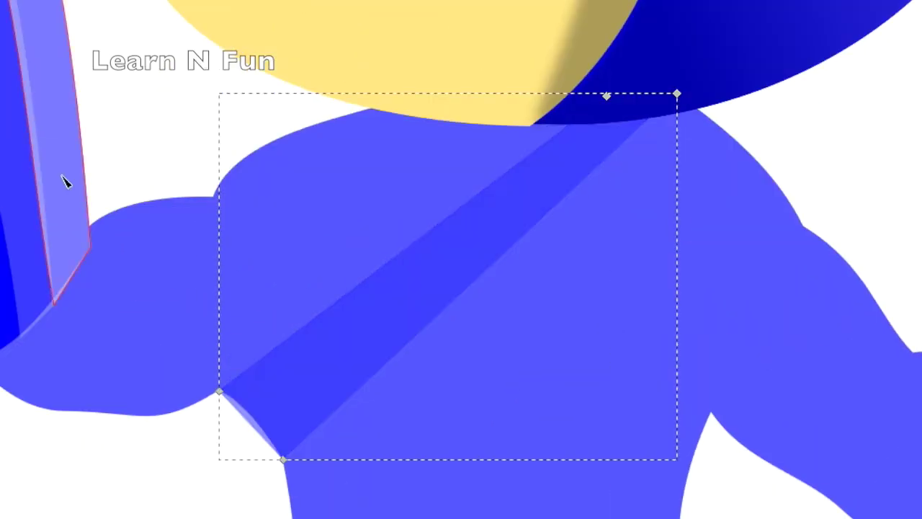
Curve the darkened chest strap, finish a second strap and shade it with a diagonal gradient
drag(403, 374, 464, 339)
key(Escape)
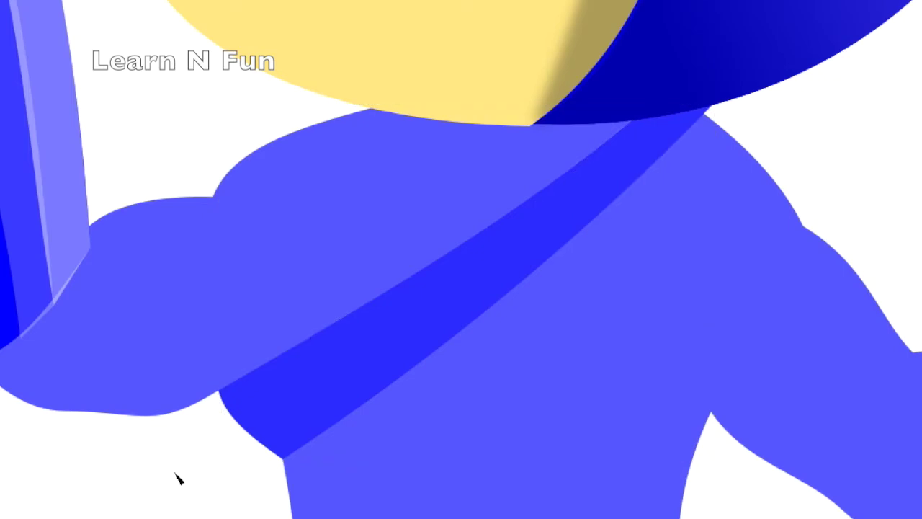
double_click(693, 453)
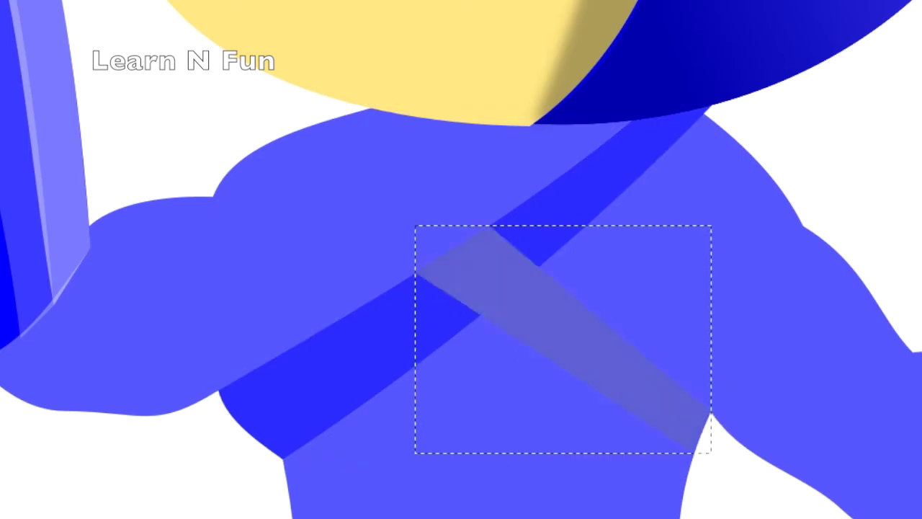
key(s)
key(n)
key(s)
key(g)
drag(418, 226, 704, 430)
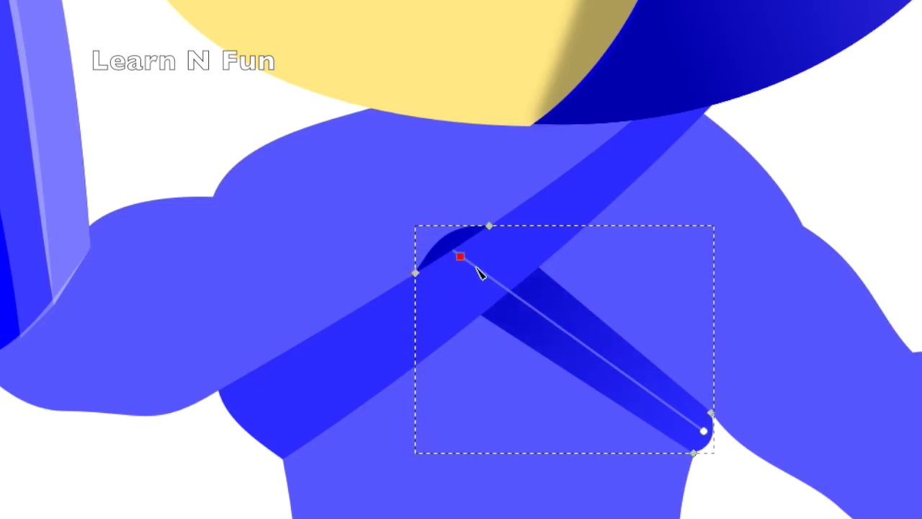
Draw a five-pointed star on the chest and shrink a duplicate inside it
key(asterisk)
drag(491, 268, 554, 331)
key(s)
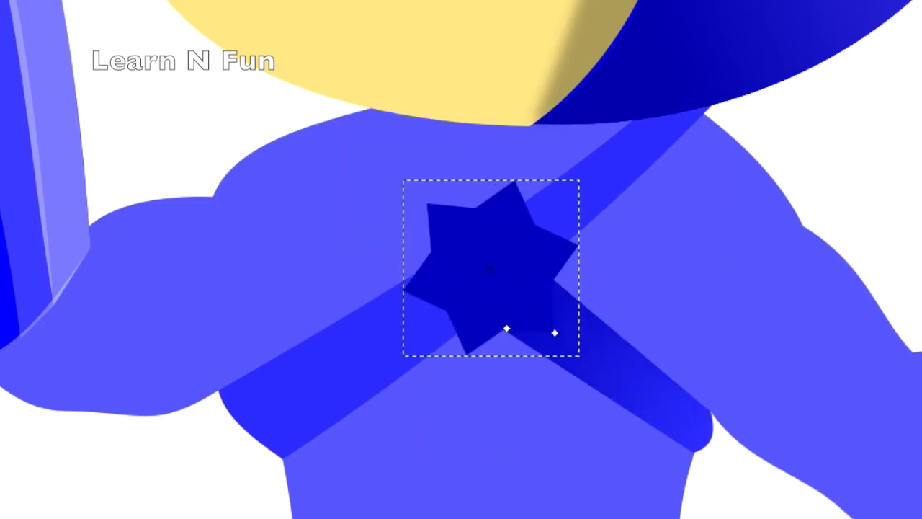
key(asterisk)
key(s)
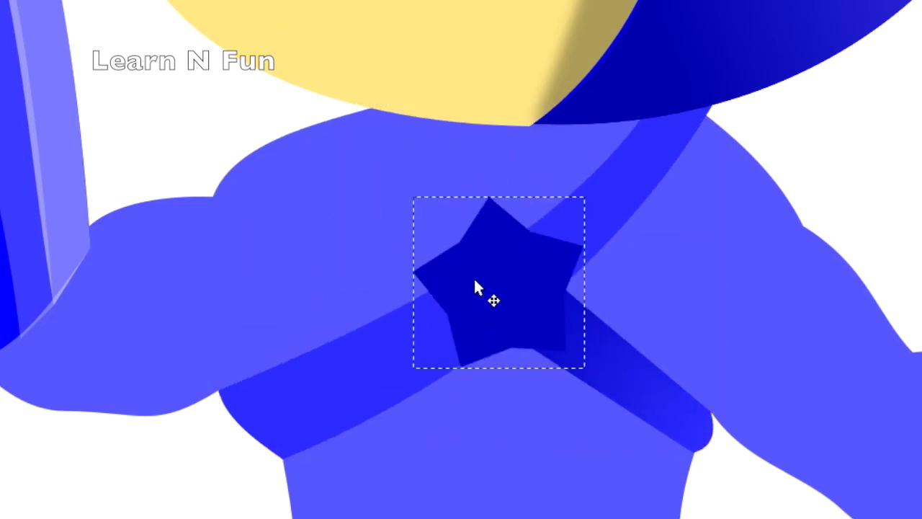
key(ctrl+d)
mouse_move(502, 315)
mouse_down()
mouse_move(694, 368)
mouse_move(480, 350)
mouse_up()
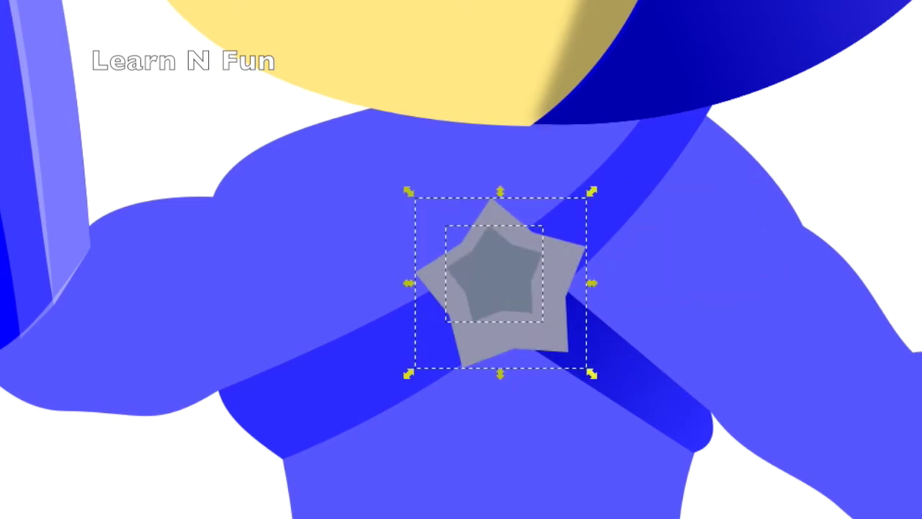
Shade the outer star with a horizontal gradient, dark on the left to light on the right
click(562, 339)
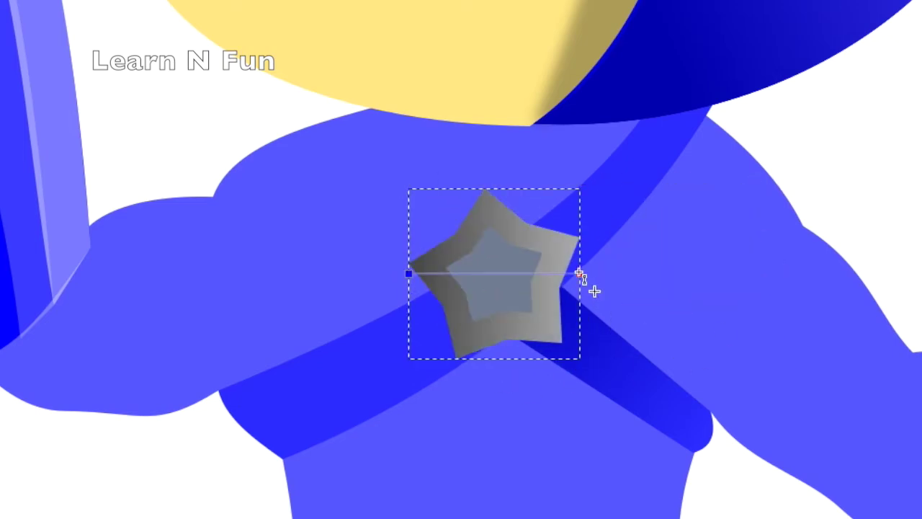
drag(579, 273, 442, 321)
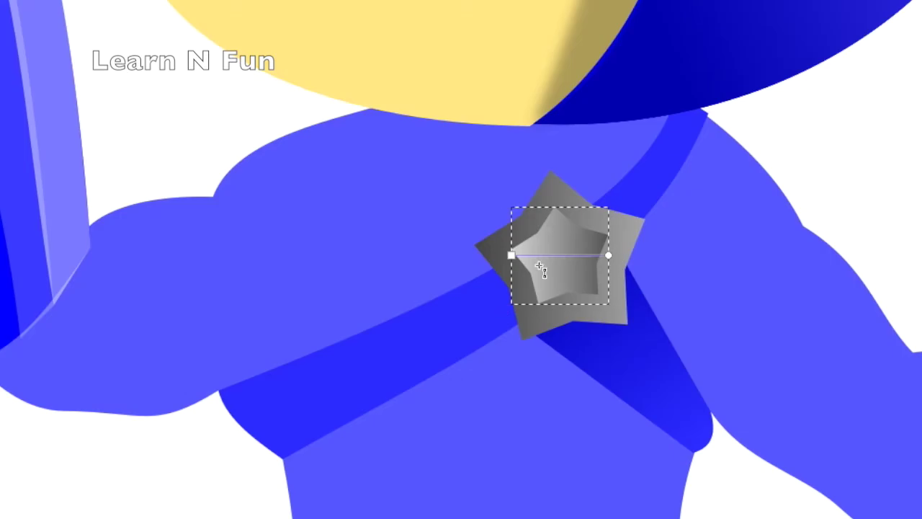
key(Escape)
drag(478, 253, 648, 253)
key(Escape)
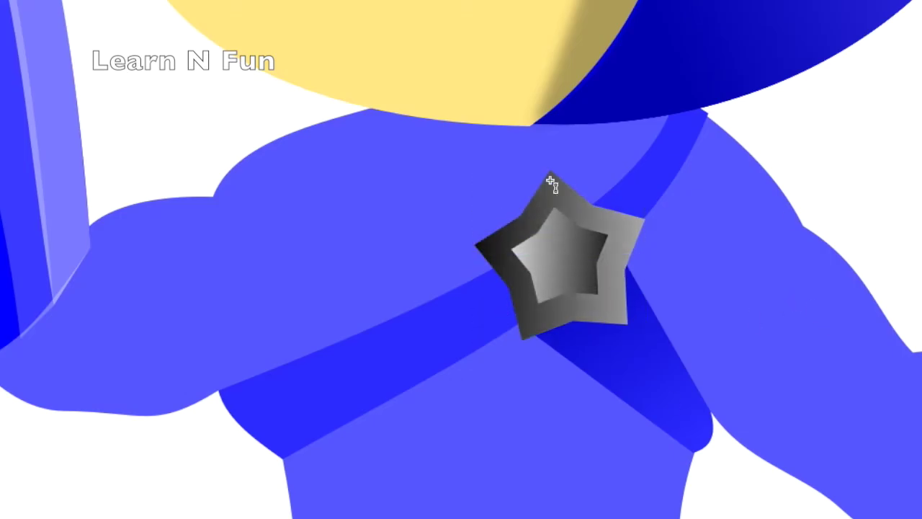
key(plus)
key(plus)
Add a light highlight strip on the star and fit a dark offset shadow copy behind it
drag(690, 123, 696, 195)
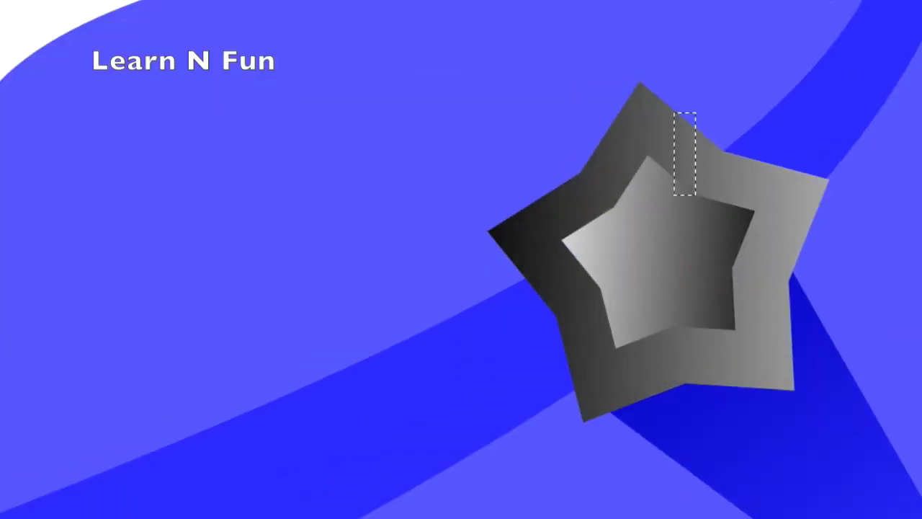
click(675, 328)
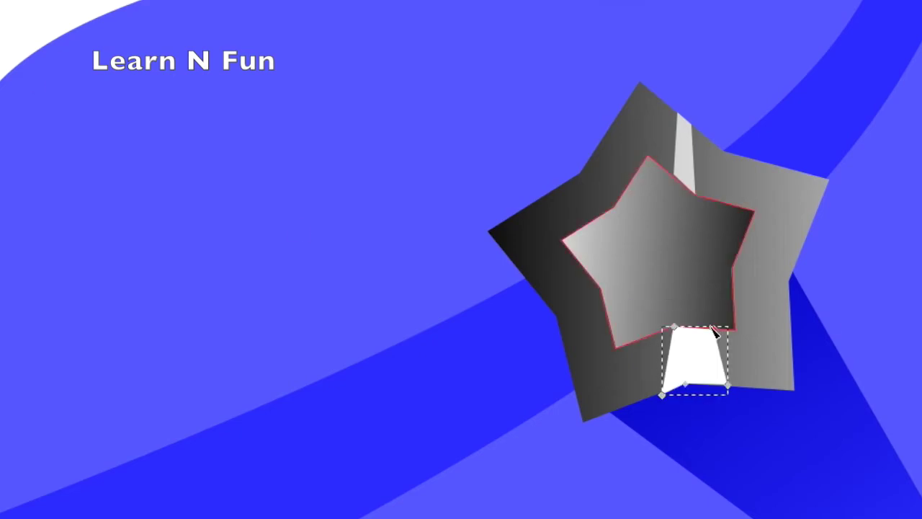
click(776, 346)
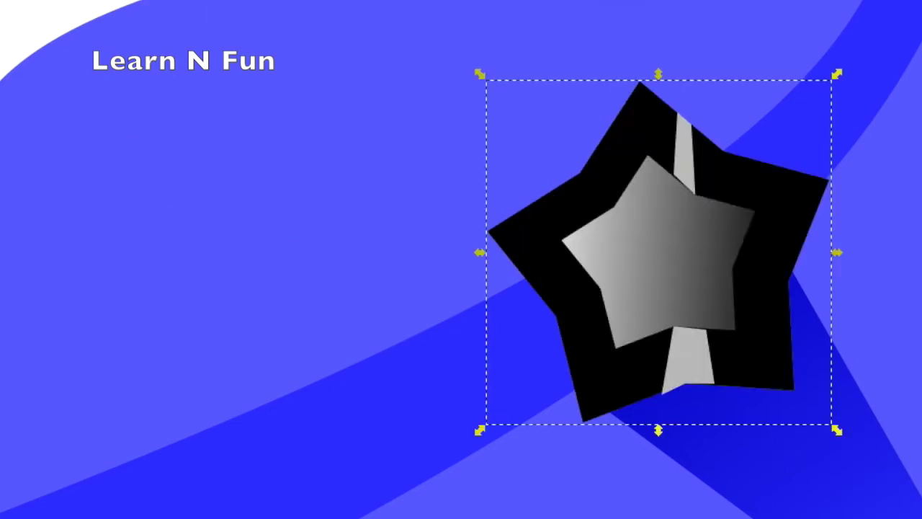
drag(614, 157, 596, 177)
key(n)
drag(757, 395, 754, 380)
drag(624, 101, 631, 113)
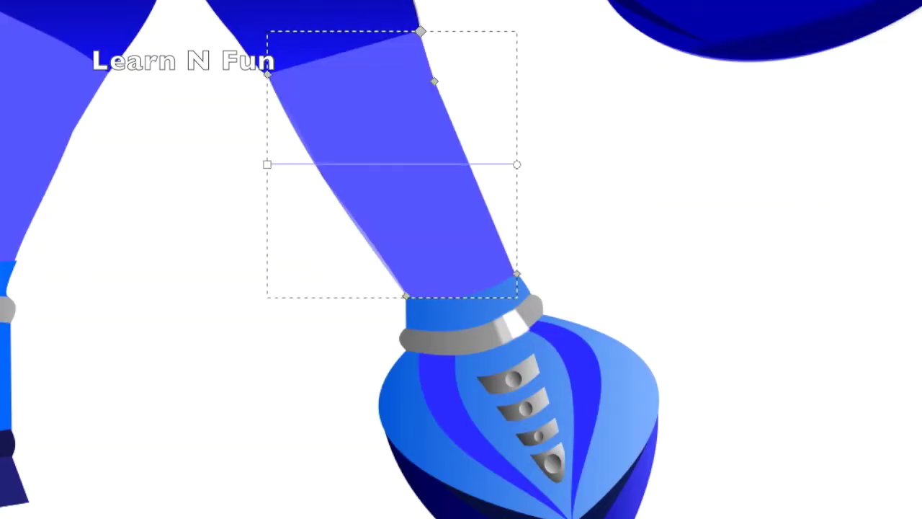
Apply blue gradients to the leg and torso, then add a blurred light highlight strip down the shin
drag(277, 223, 487, 137)
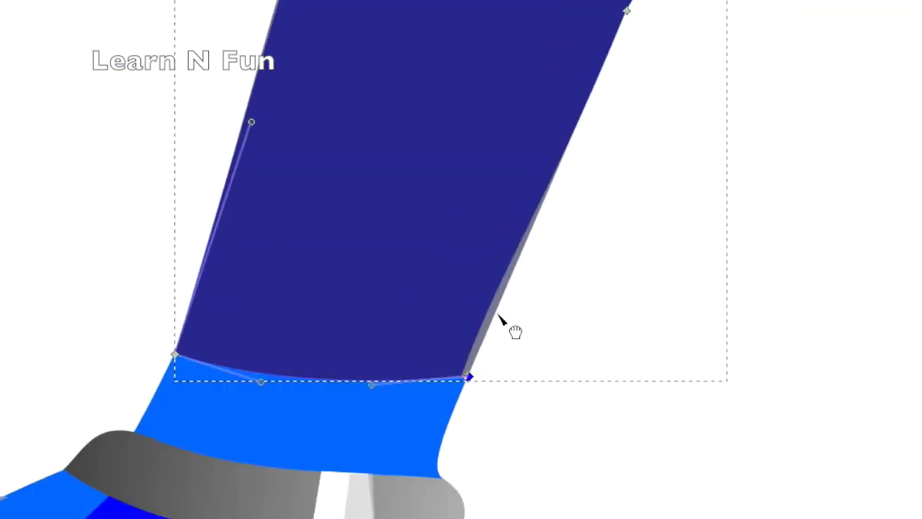
click(464, 378)
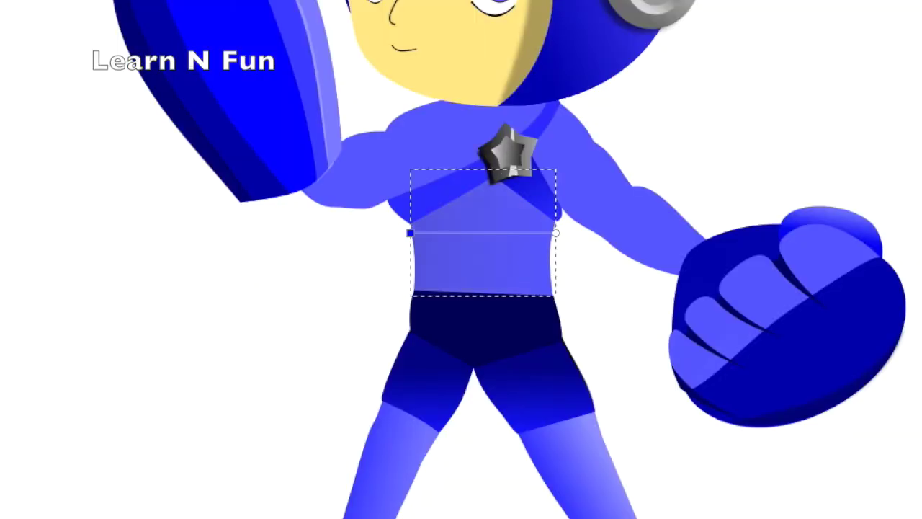
drag(410, 232, 452, 235)
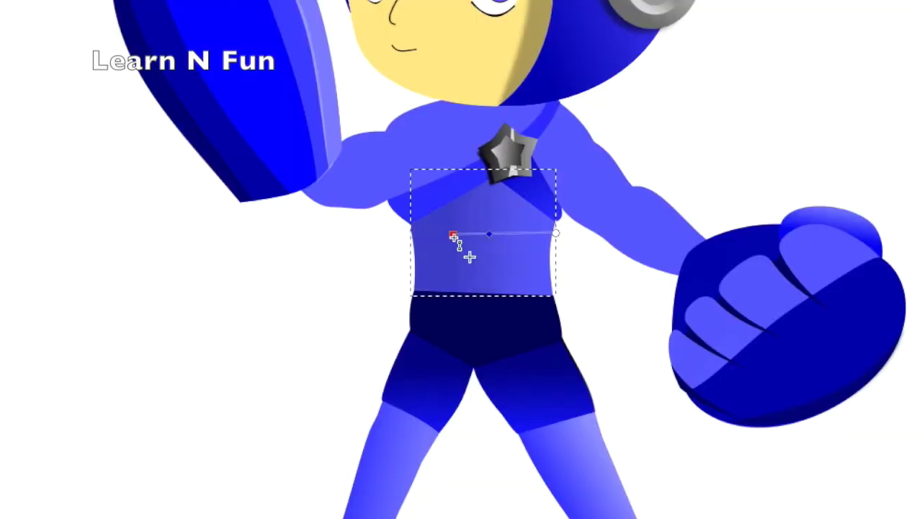
click(489, 234)
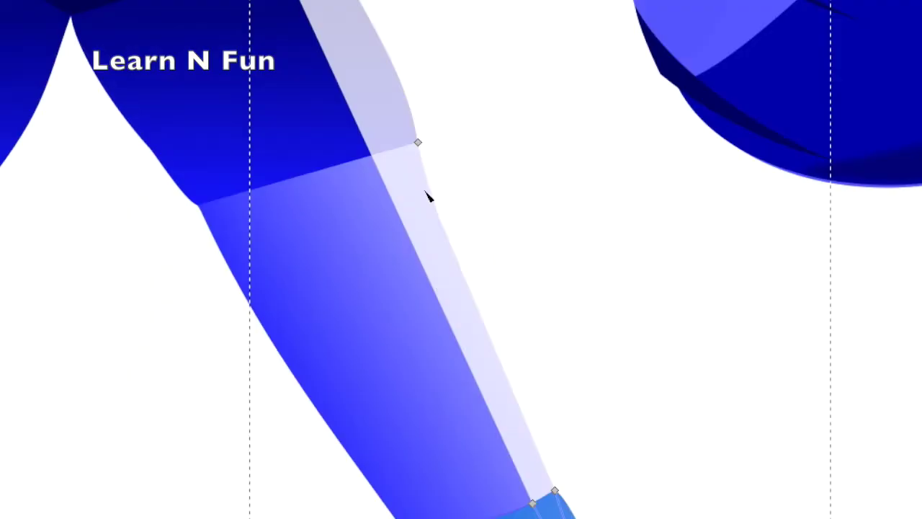
scroll(366, 190, up, 2)
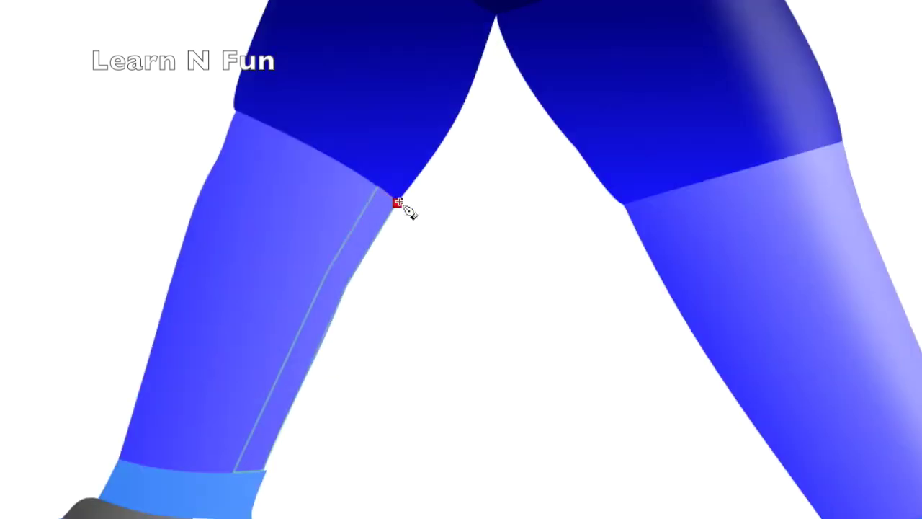
click(379, 193)
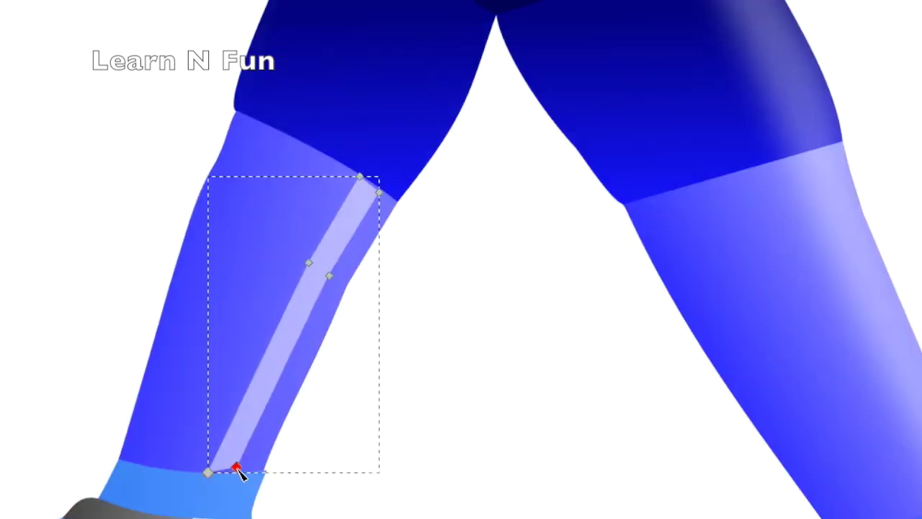
key(s)
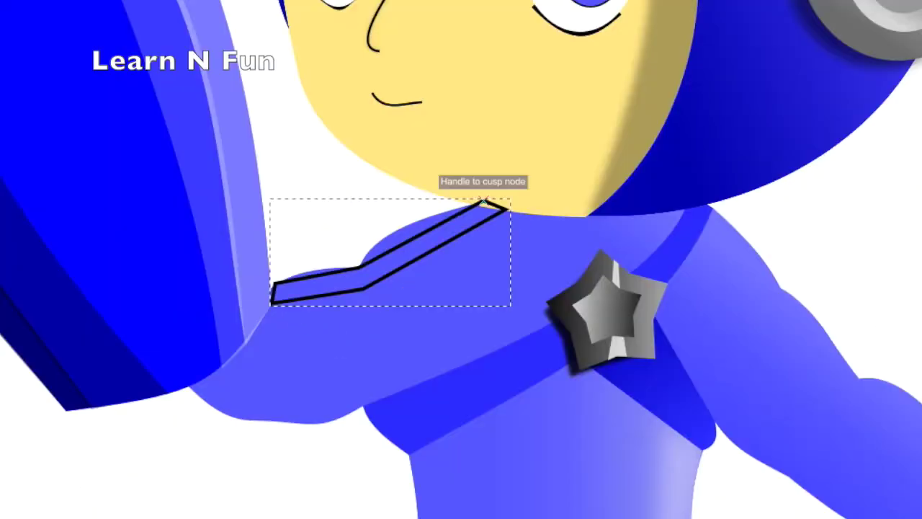
Reshape the dark shoulder path, moving its nodes into place
drag(408, 242, 483, 201)
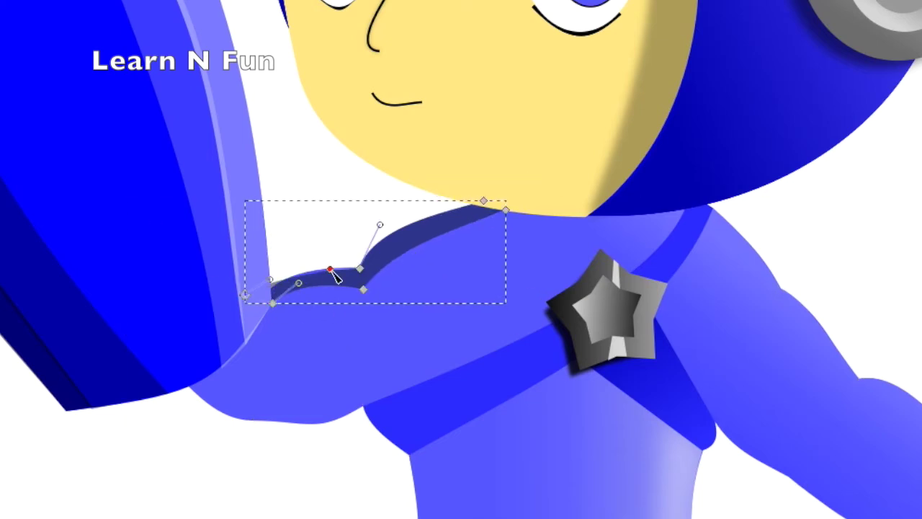
drag(333, 273, 265, 304)
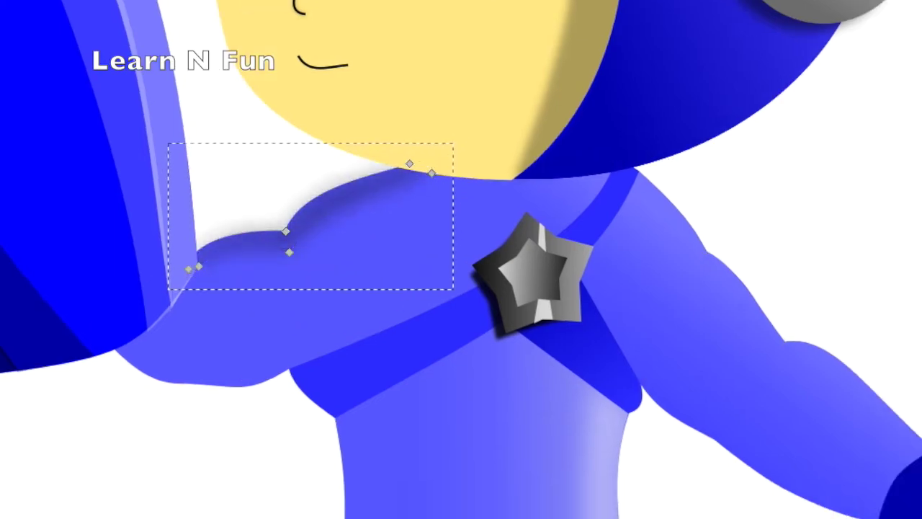
drag(285, 231, 300, 235)
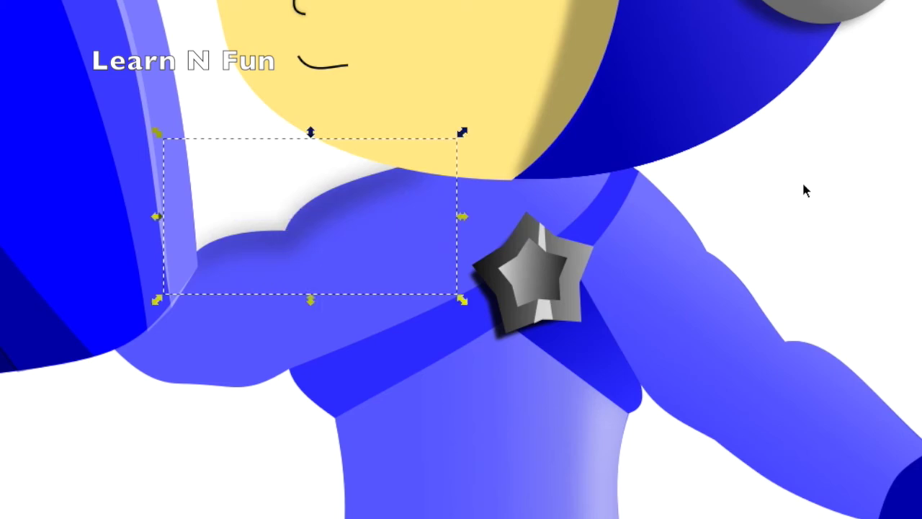
click(226, 447)
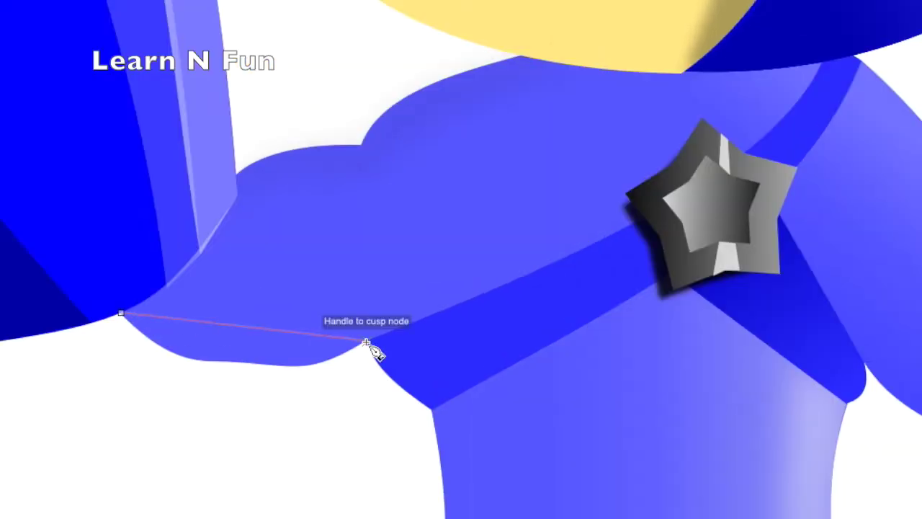
Close the shoulder shadow shape and curve its bottom edge
click(370, 345)
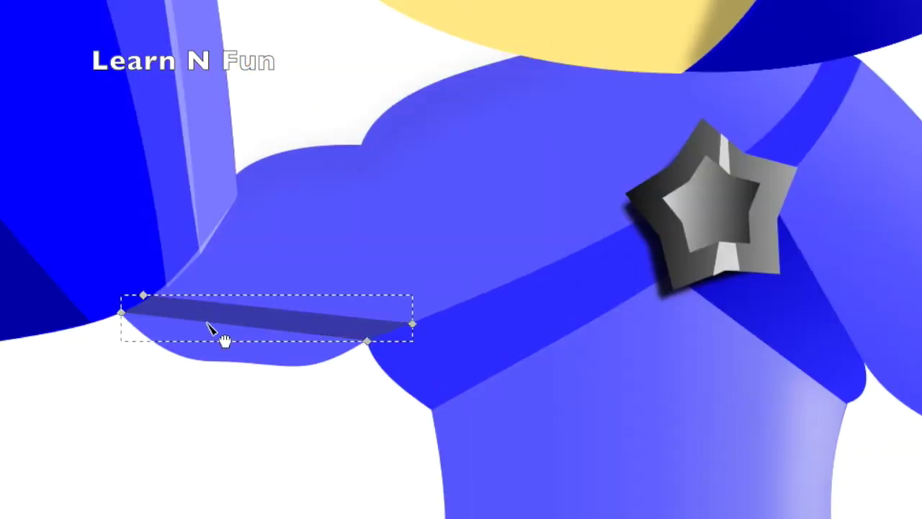
drag(206, 333, 205, 366)
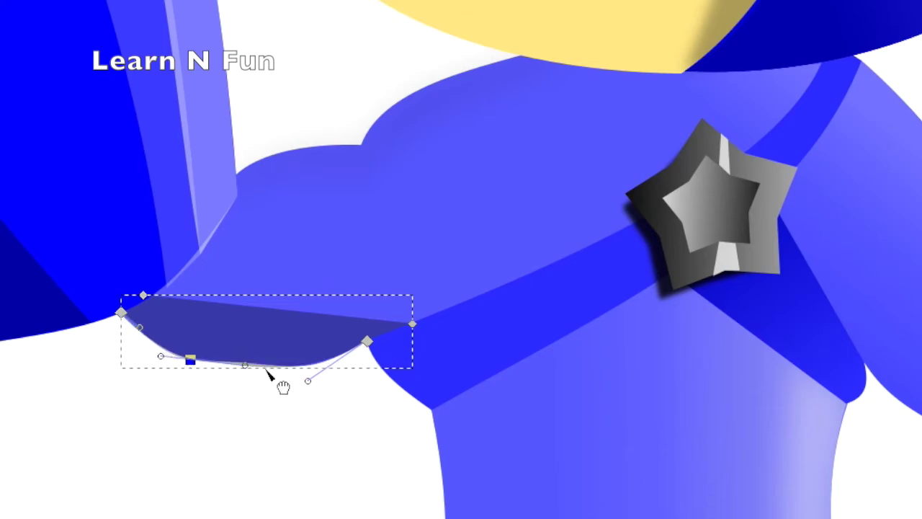
drag(252, 362, 298, 329)
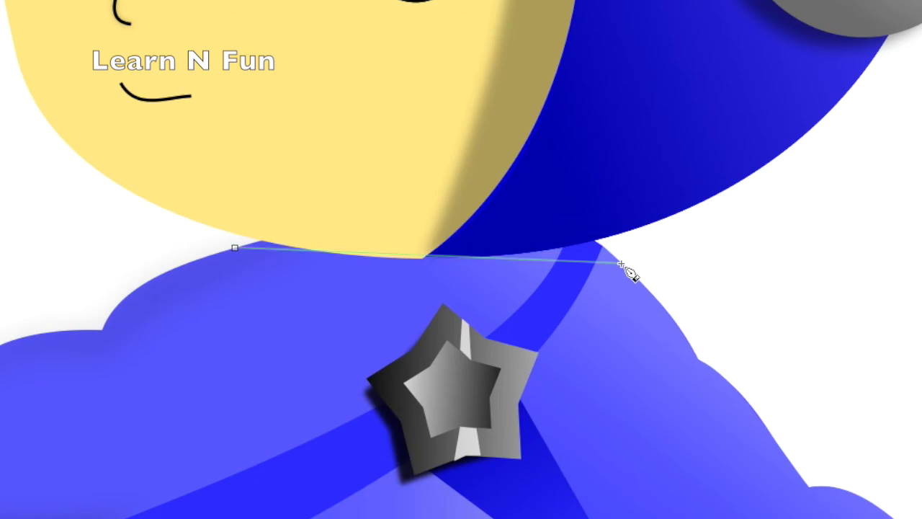
Close the shadow shape under the head and adjust its left node
click(621, 264)
click(234, 248)
key(n)
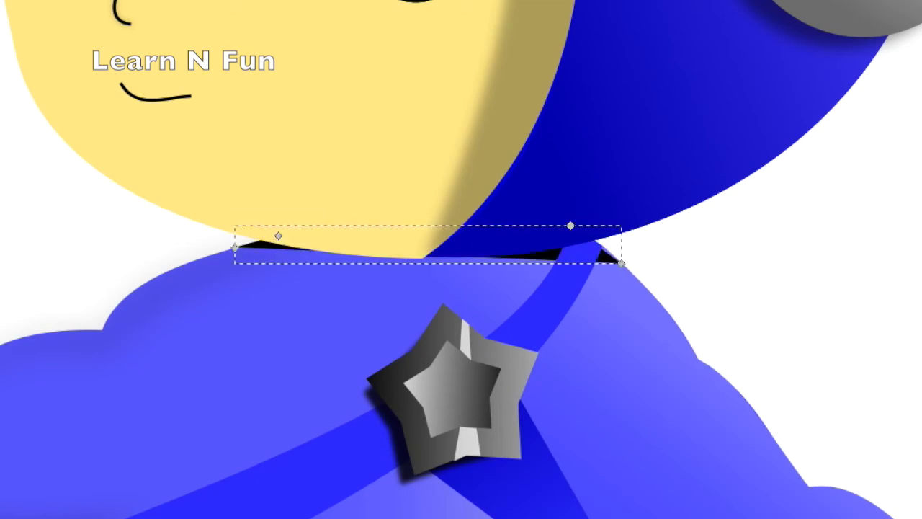
drag(235, 248, 218, 253)
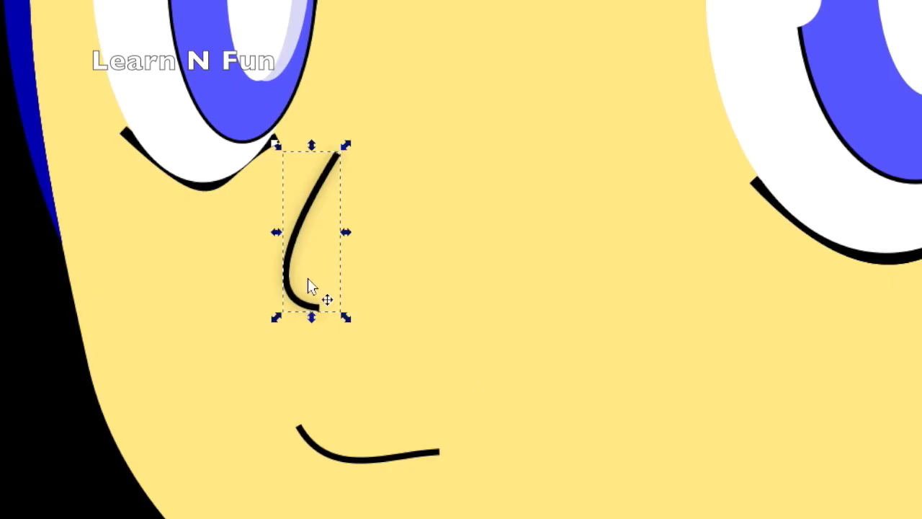
Add a second curved stroke beside the nose and merge the strokes into one blurred shadow
drag(316, 309, 342, 150)
key(s)
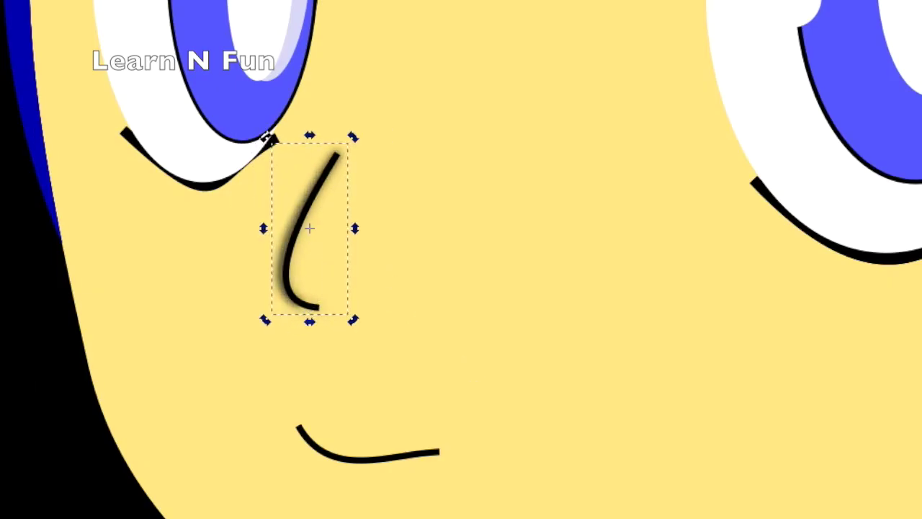
scroll(328, 245, down, 5)
key(b)
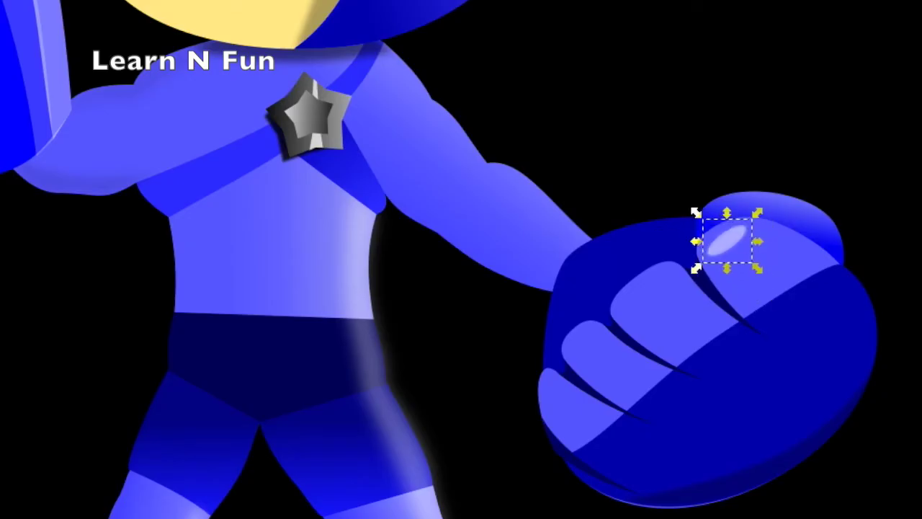
Duplicate the finger highlight and place the copy on the lower finger
click(724, 249)
key(ctrl+d)
drag(645, 306, 590, 350)
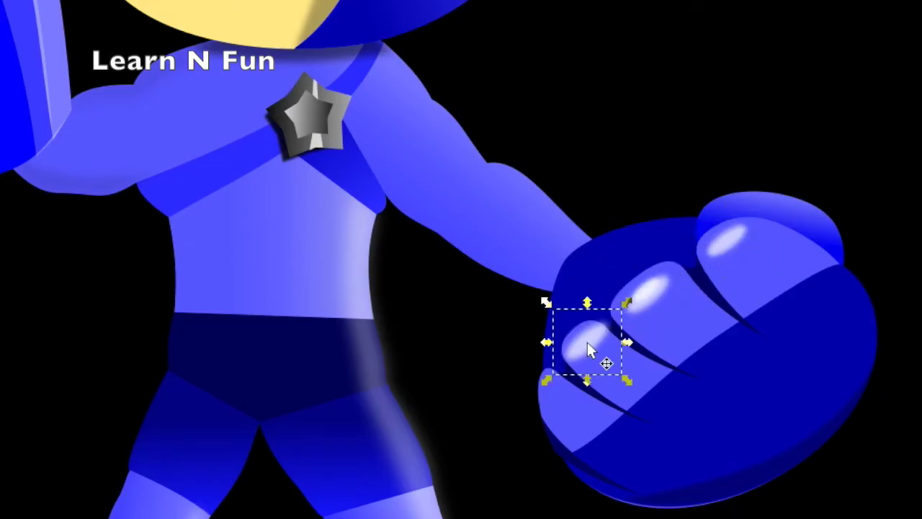
Duplicate the top finger's highlight and move the copy onto the middle finger
click(728, 244)
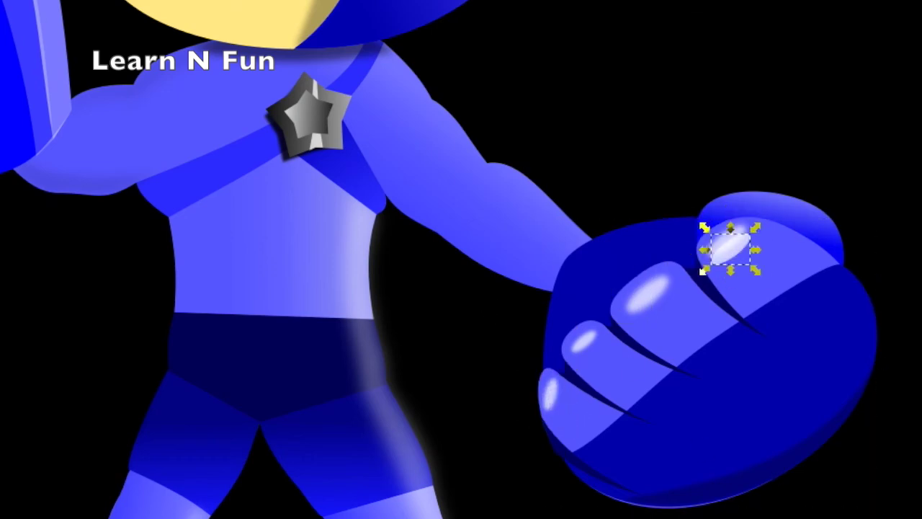
key(ctrl+d)
drag(727, 244, 646, 301)
click(729, 247)
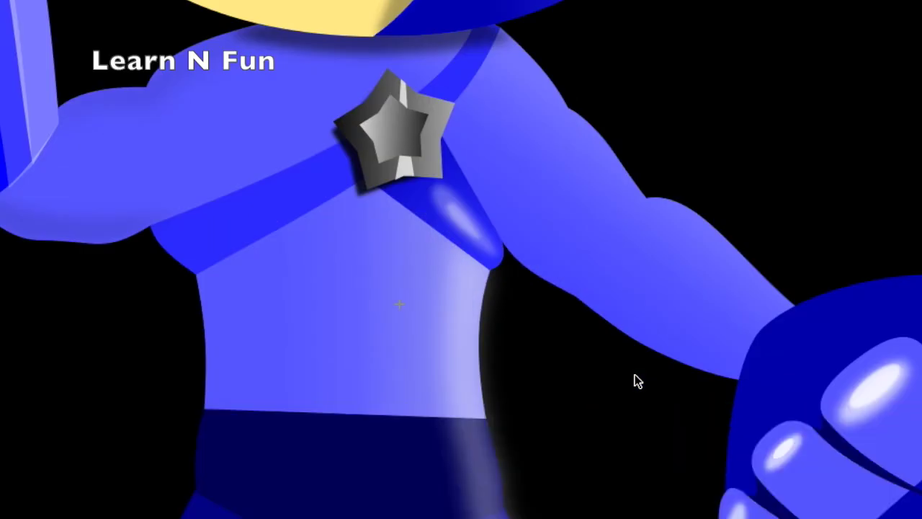
Give the chest highlight triangle a diagonal linear gradient
click(480, 238)
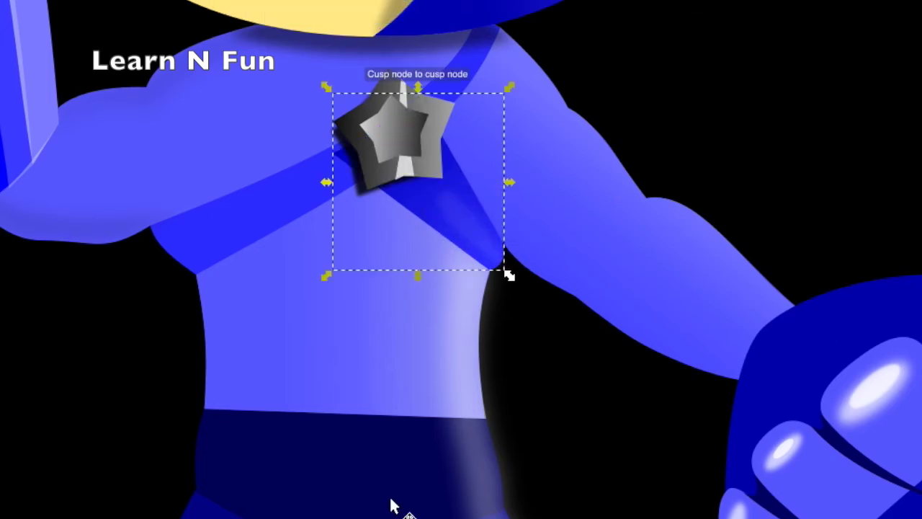
key(s)
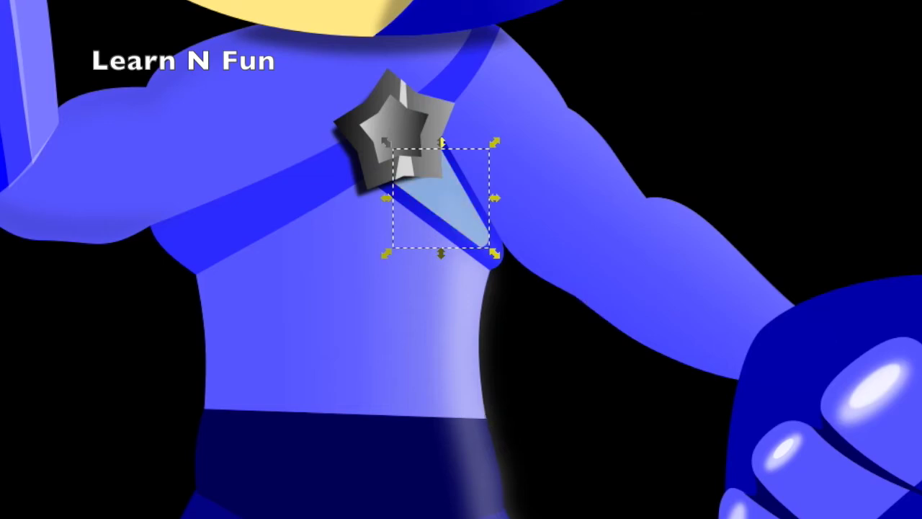
key(g)
drag(421, 214, 483, 176)
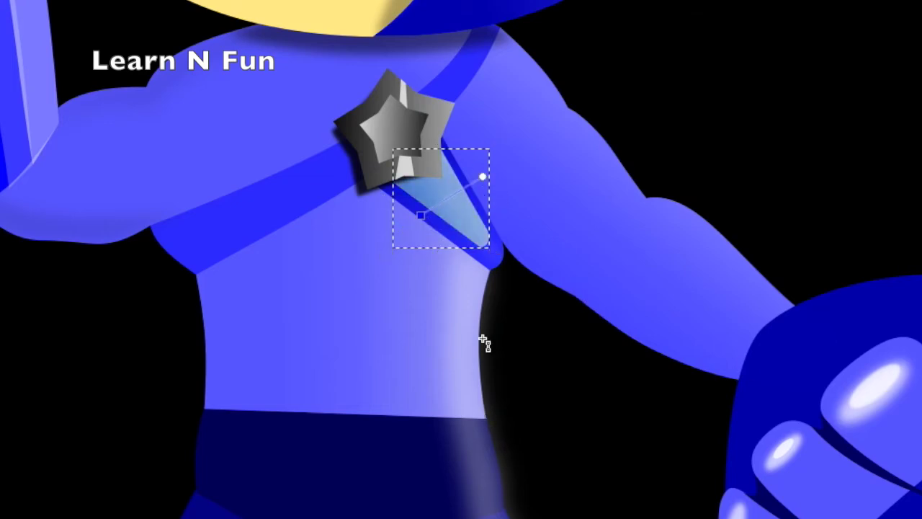
drag(429, 196, 375, 325)
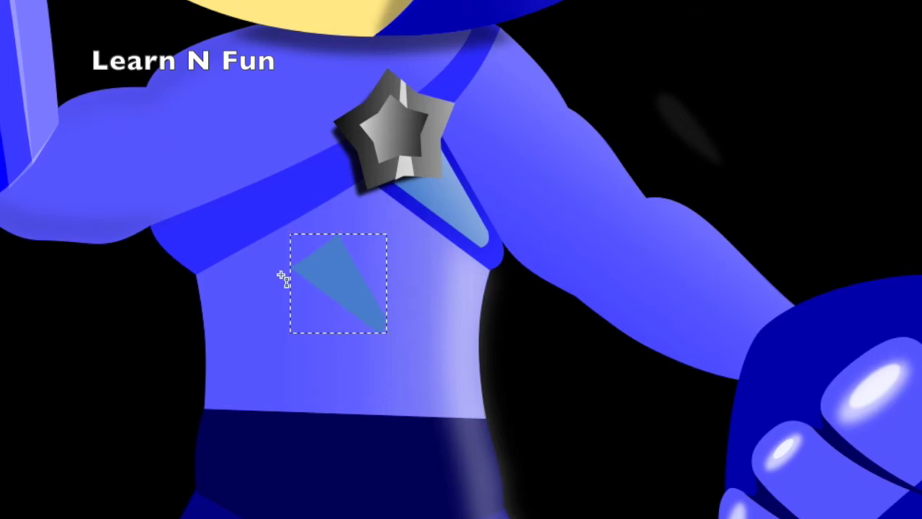
key(ctrl+z)
drag(404, 187, 469, 187)
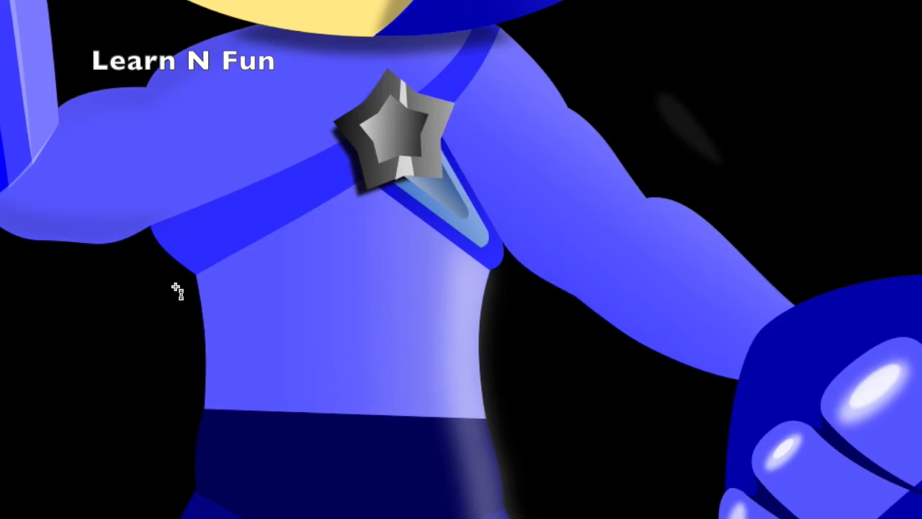
drag(380, 250, 501, 163)
Resize the smaller inner highlight shape and blur it into a glow
key(s)
drag(425, 180, 521, 282)
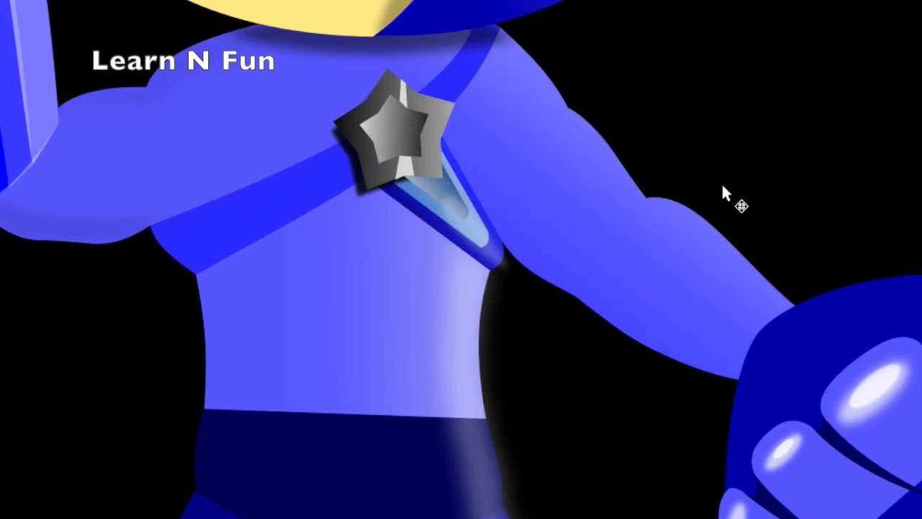
scroll(521, 257, up, 3)
scroll(521, 288, up, 2)
key(g)
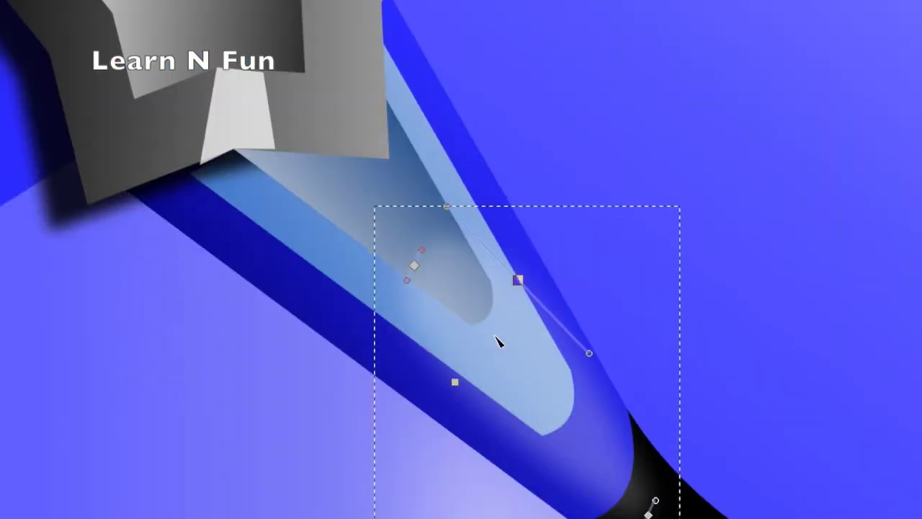
key(shift+e)
Nudge the blurred highlight up, erase it over the blade, and lower the strap beneath the star
key(s)
click(468, 266)
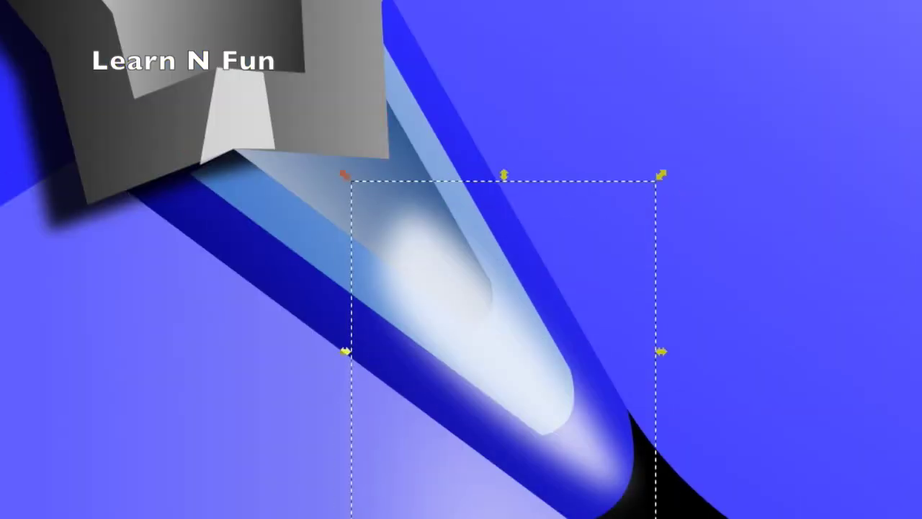
key(Up)
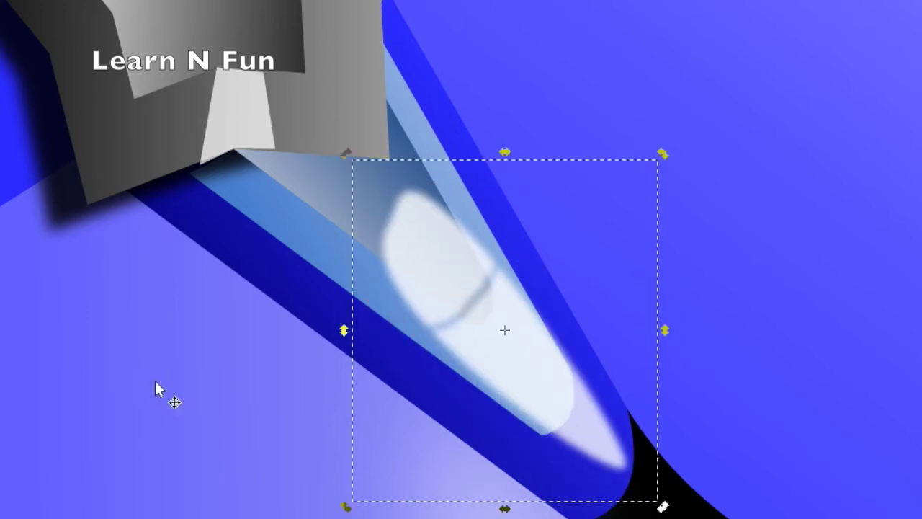
drag(432, 250, 468, 270)
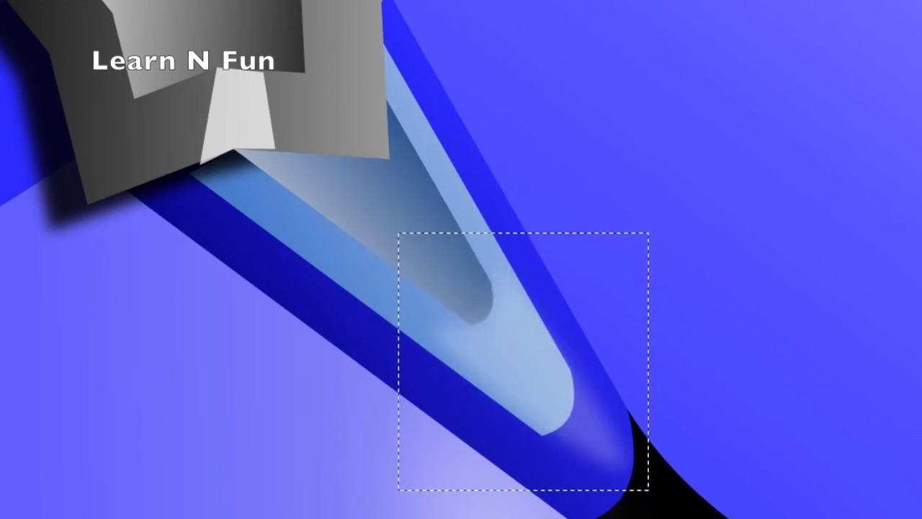
key(Page_Down)
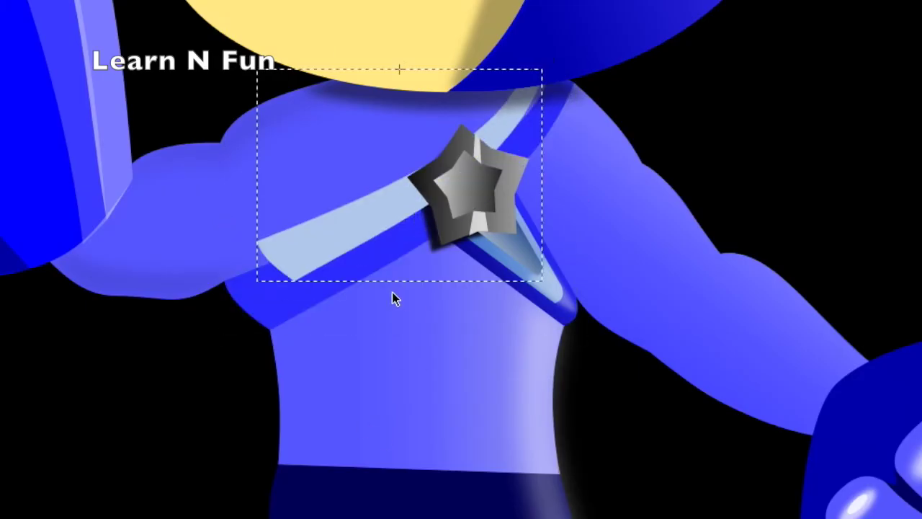
Give the light shoulder strap a diagonal gradient, shifting its middle stop down-left
click(361, 261)
double_click(360, 261)
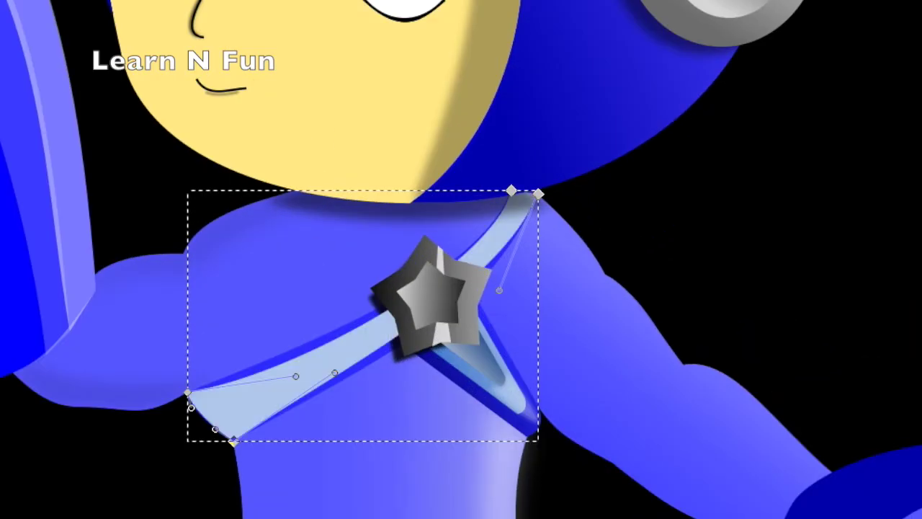
key(g)
drag(189, 440, 538, 194)
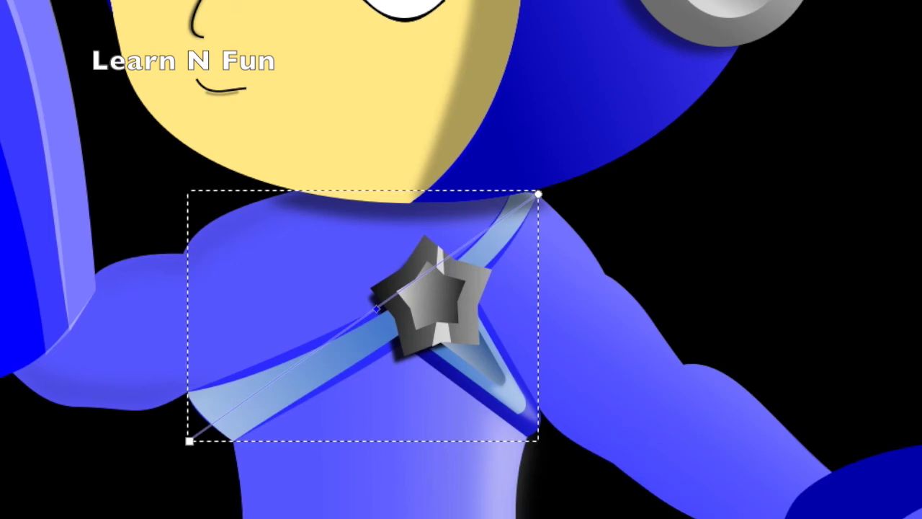
drag(324, 346, 280, 377)
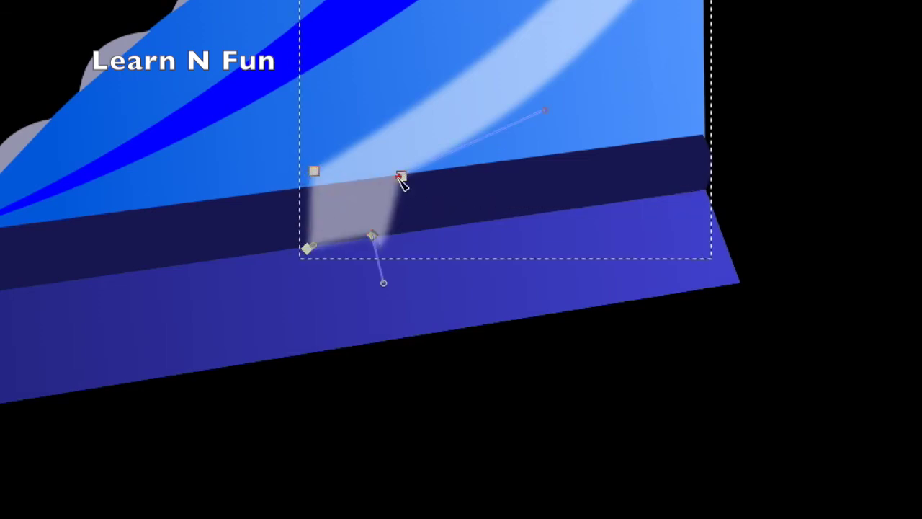
Add a white-to-clear stripe across the boot sole and move the blurred highlight onto the chest
drag(401, 182, 397, 181)
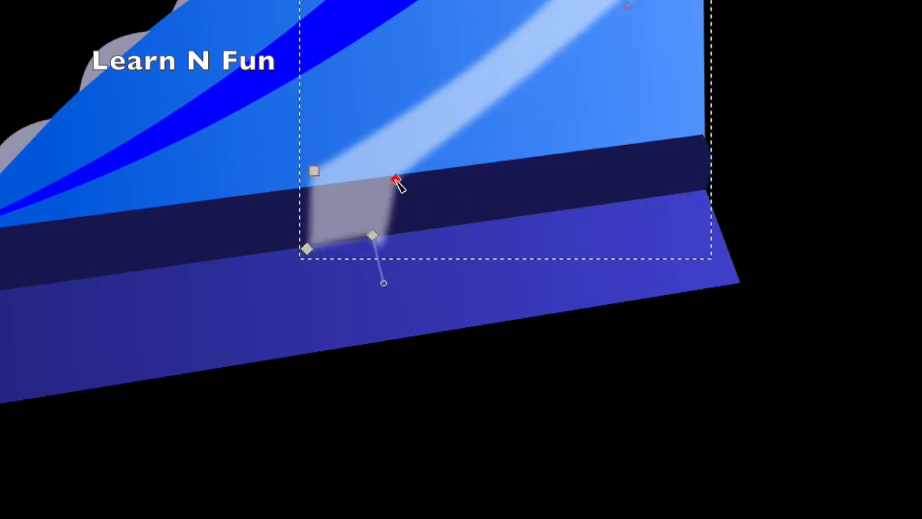
drag(309, 249, 341, 255)
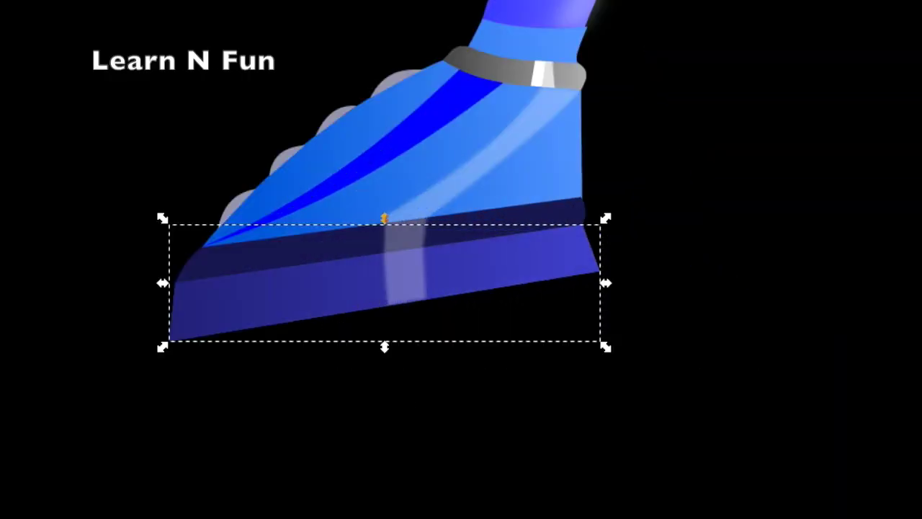
drag(169, 311, 600, 270)
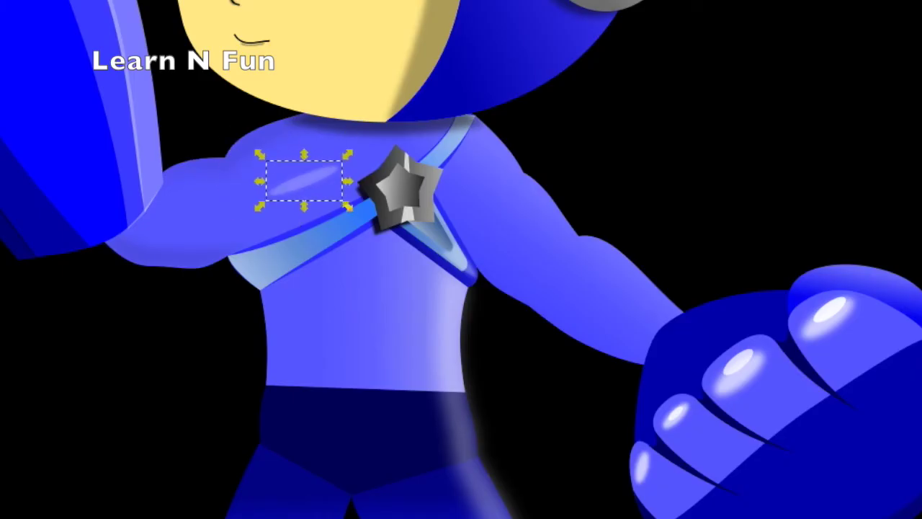
drag(311, 190, 279, 182)
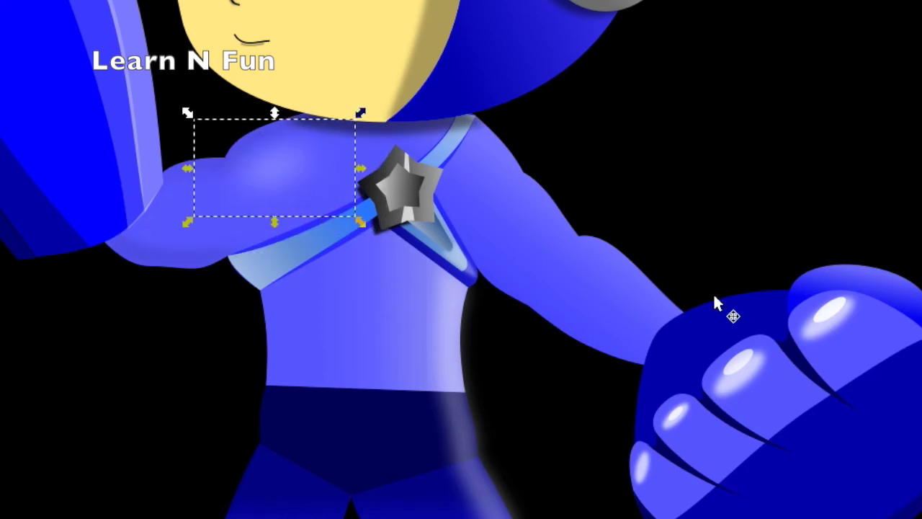
key(Escape)
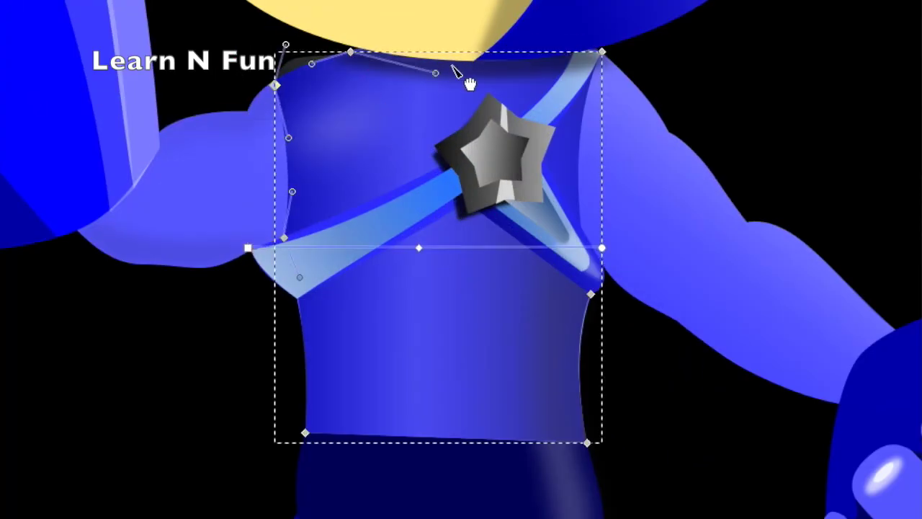
key(s)
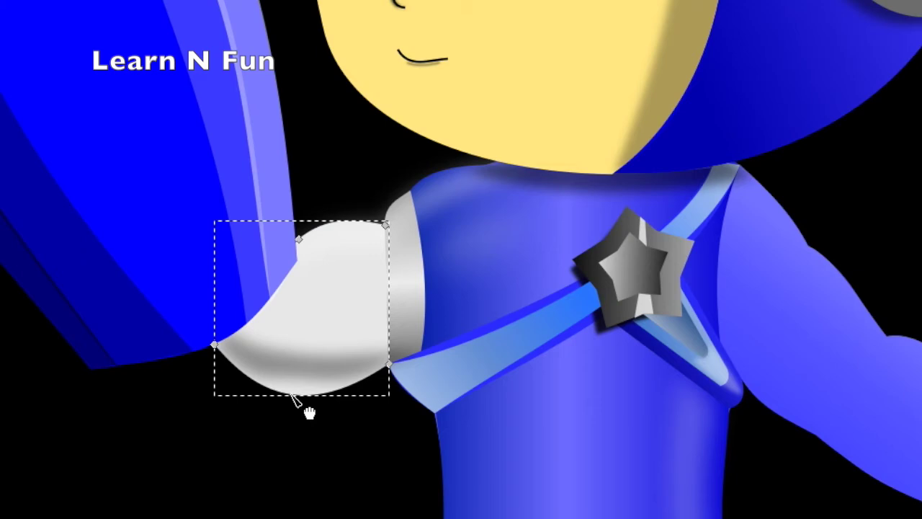
Redirect the shoulder piece's gradient and select the cuff ring to show its gradient handles
key(g)
mouse_move(319, 218)
mouse_down()
mouse_move(298, 405)
mouse_move(336, 406)
mouse_up()
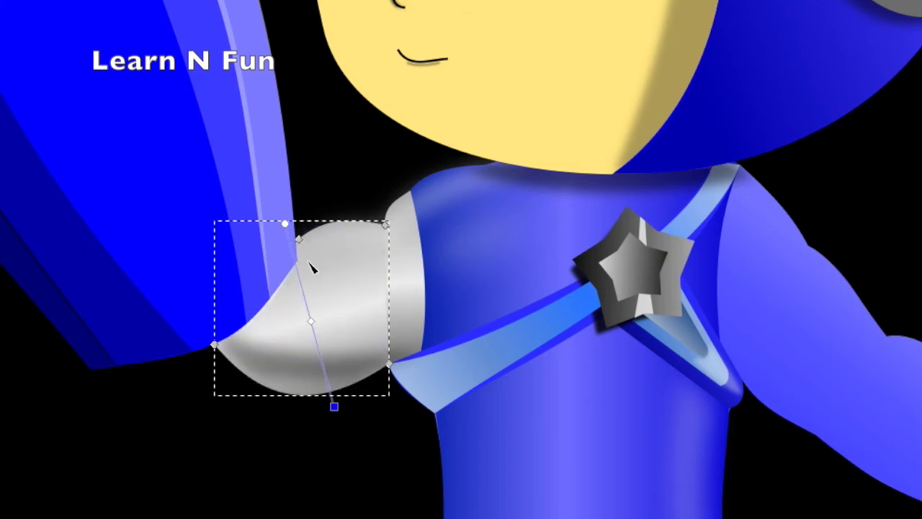
key(Escape)
click(401, 328)
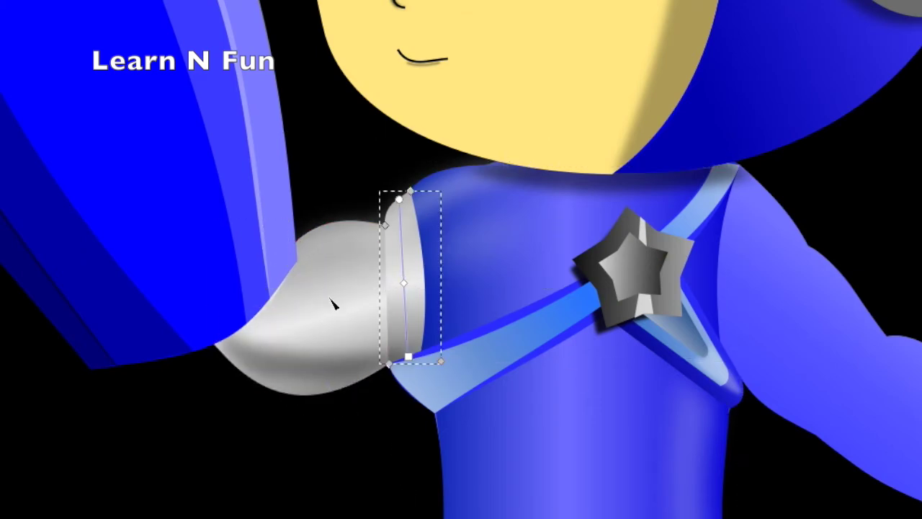
key(g)
click(422, 288)
click(402, 309)
click(389, 294)
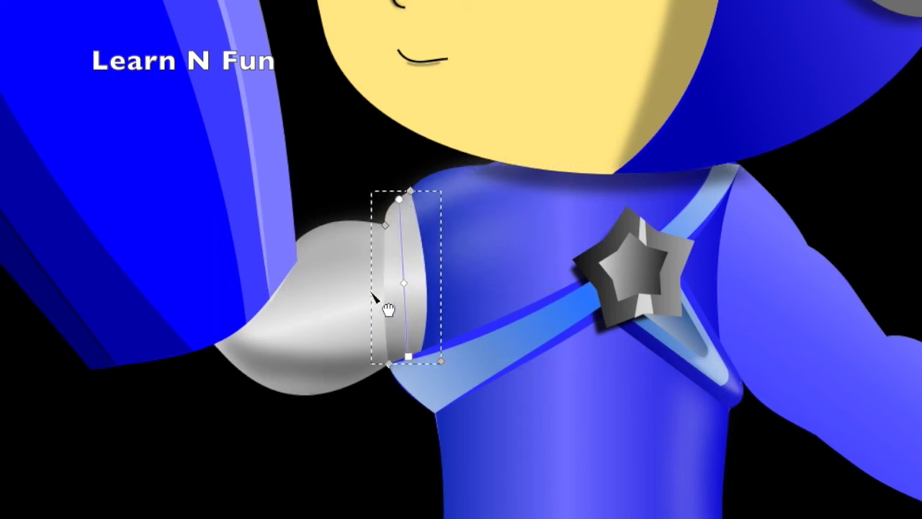
click(388, 304)
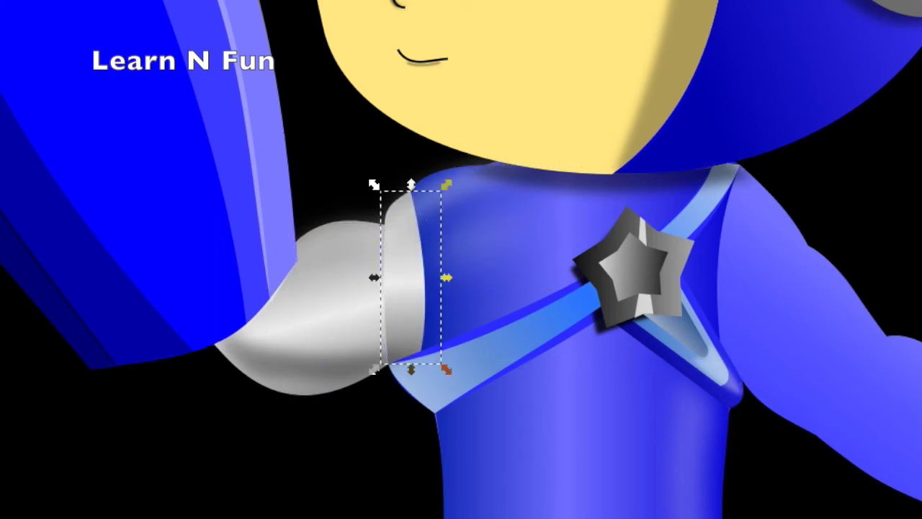
key(5)
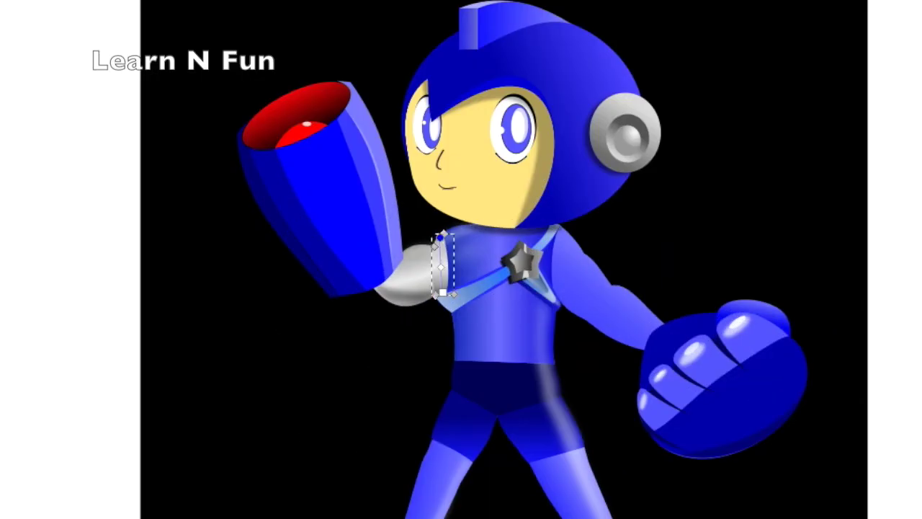
key(plus)
key(plus)
key(plus)
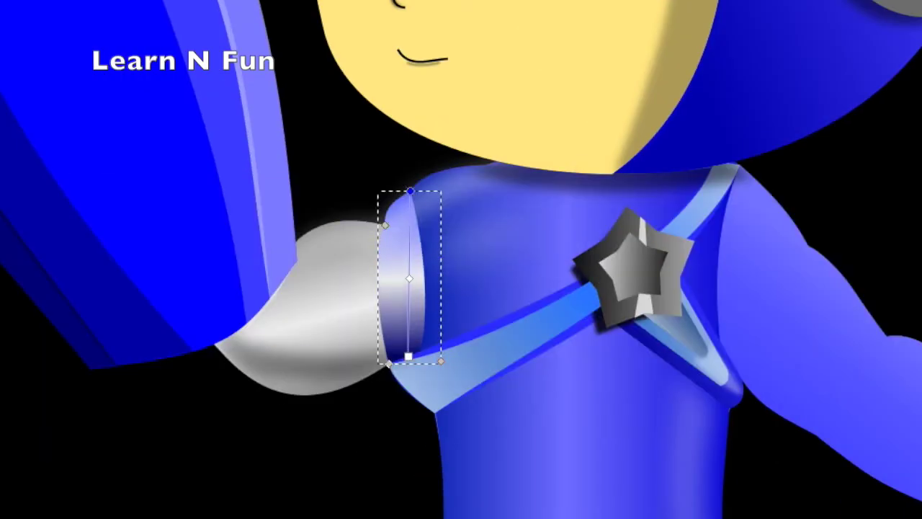
Reposition the cuff and shoulder gradient handles and recolour the ring's gradient blue
drag(410, 191, 406, 227)
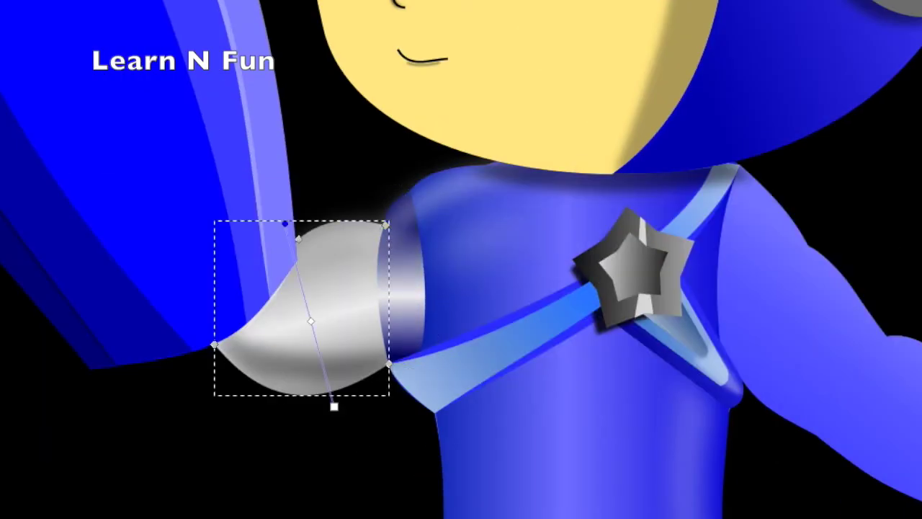
mouse_move(333, 405)
mouse_down()
mouse_move(319, 370)
mouse_move(274, 405)
mouse_up()
drag(285, 223, 319, 217)
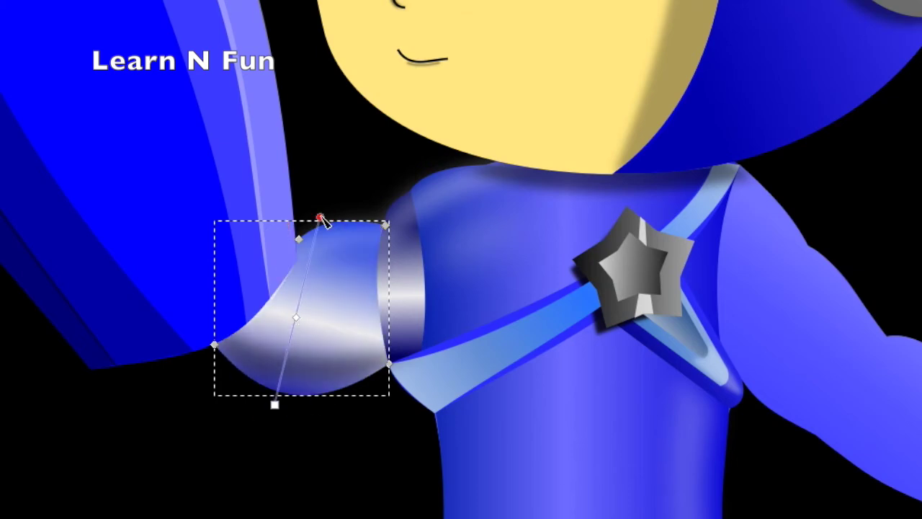
click(408, 295)
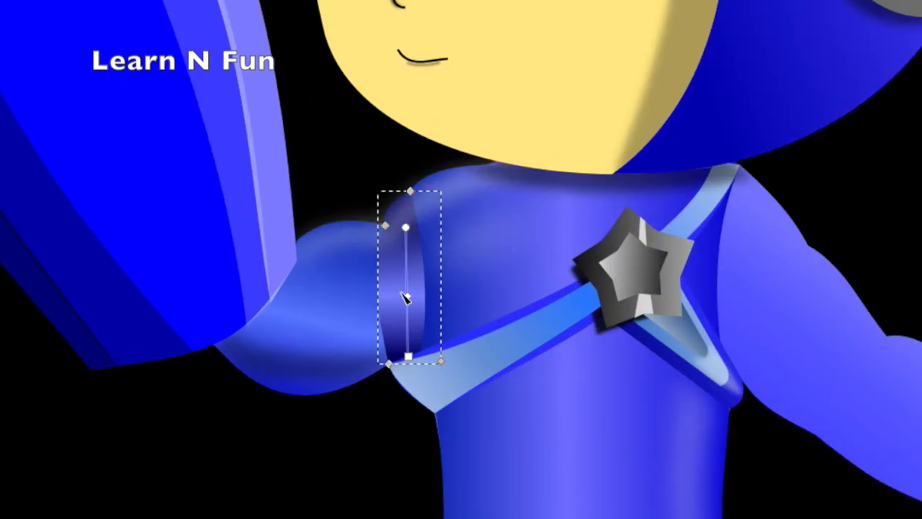
click(428, 274)
key(Escape)
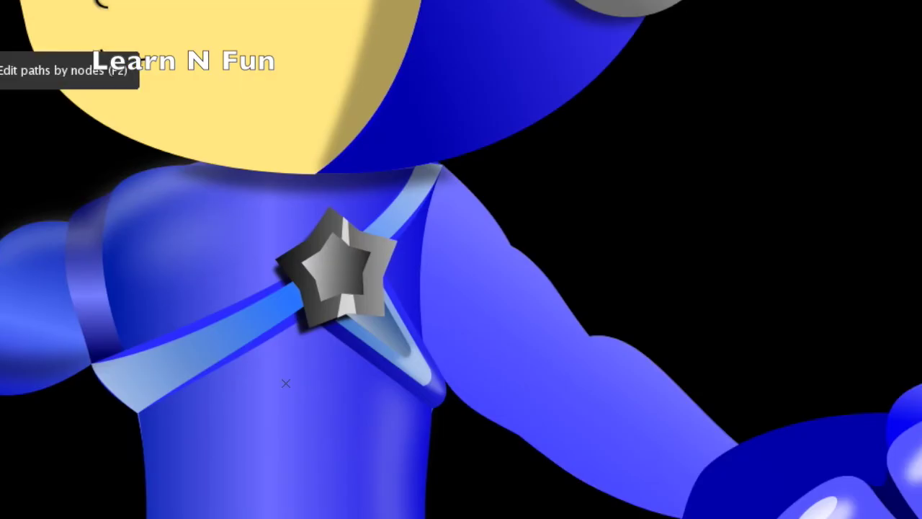
Draw a rounded diamond shoulder shape and give it a linear gradient
click(434, 170)
click(511, 248)
click(432, 377)
click(434, 170)
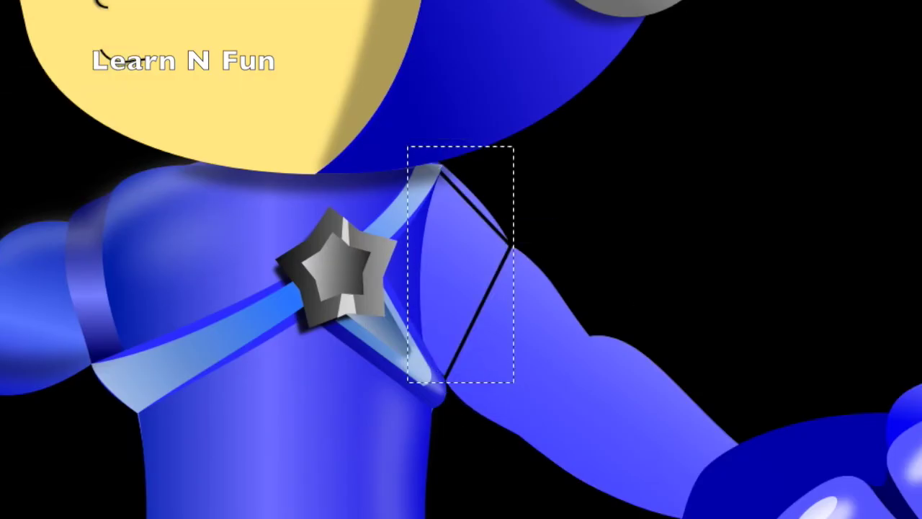
drag(484, 204, 497, 196)
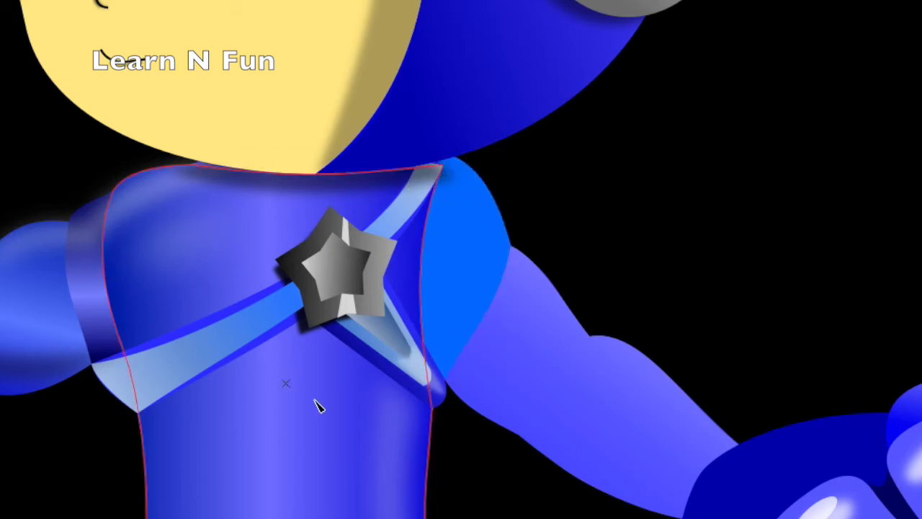
drag(411, 264, 511, 264)
key(Escape)
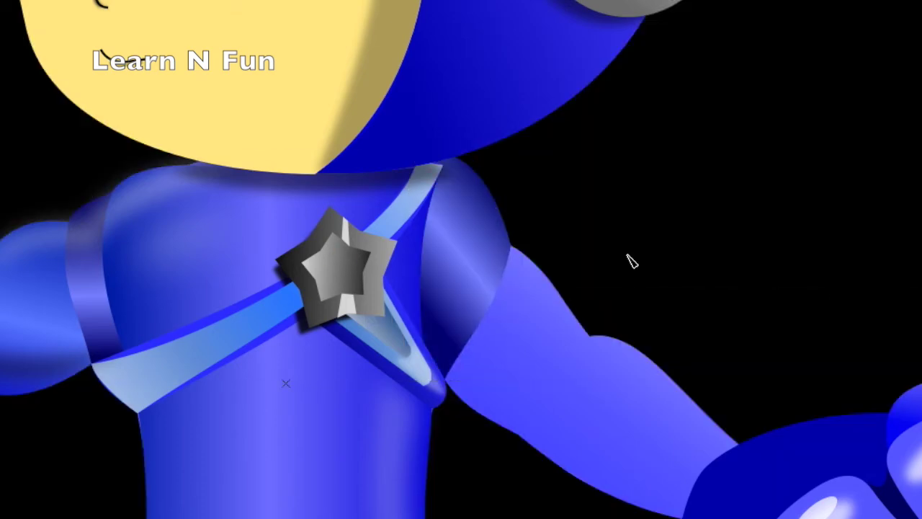
Draw a four-corner upper-arm shape with a diagonal blue gradient
click(512, 246)
click(590, 336)
click(519, 435)
click(445, 379)
click(511, 246)
mouse_move(445, 336)
mouse_down()
mouse_move(590, 336)
mouse_move(584, 278)
mouse_move(450, 434)
mouse_up()
drag(514, 361, 532, 342)
Give the forearm a diagonal blue gradient
key(s)
click(631, 416)
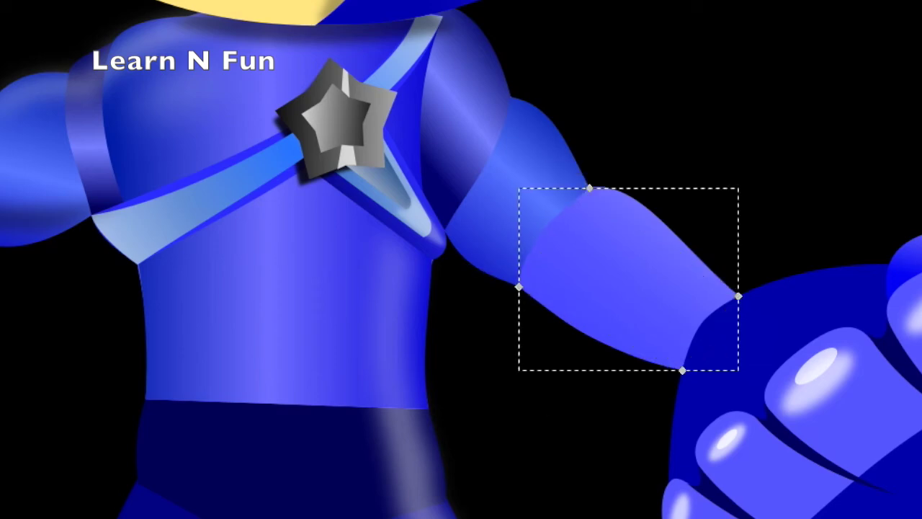
key(s)
mouse_move(566, 366)
mouse_down()
mouse_move(706, 201)
mouse_move(581, 343)
mouse_up()
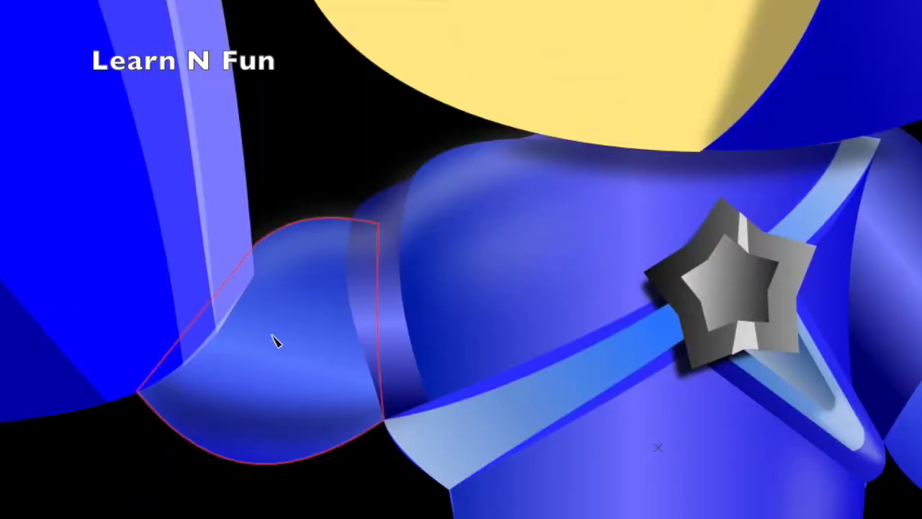
Close the teal shoulder highlight path, lower it behind the shoulder, and reshape its curve
drag(137, 392, 213, 439)
click(292, 490)
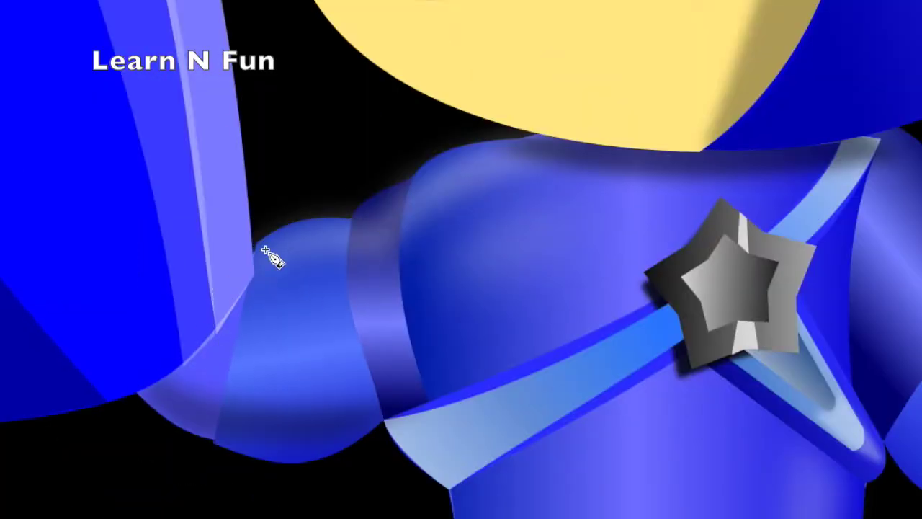
click(213, 445)
click(205, 402)
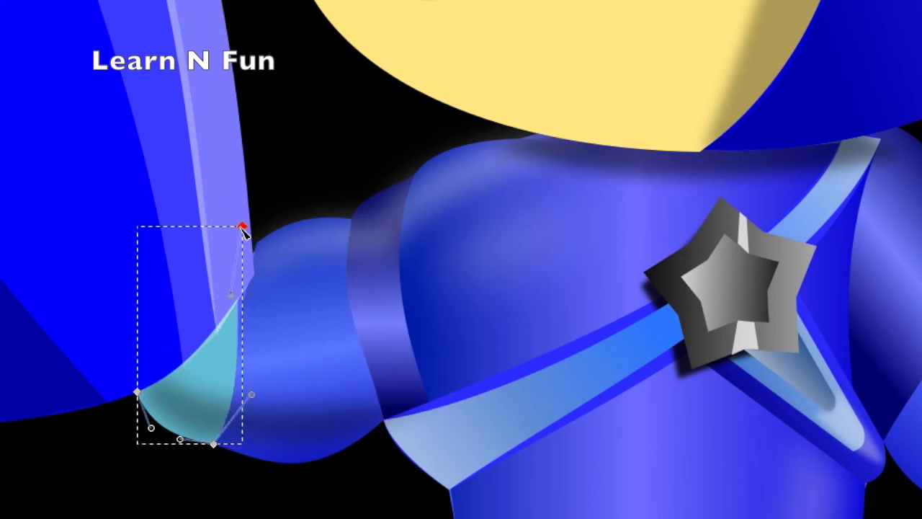
drag(223, 370, 262, 301)
key(ctrl+z)
key(Page_Down)
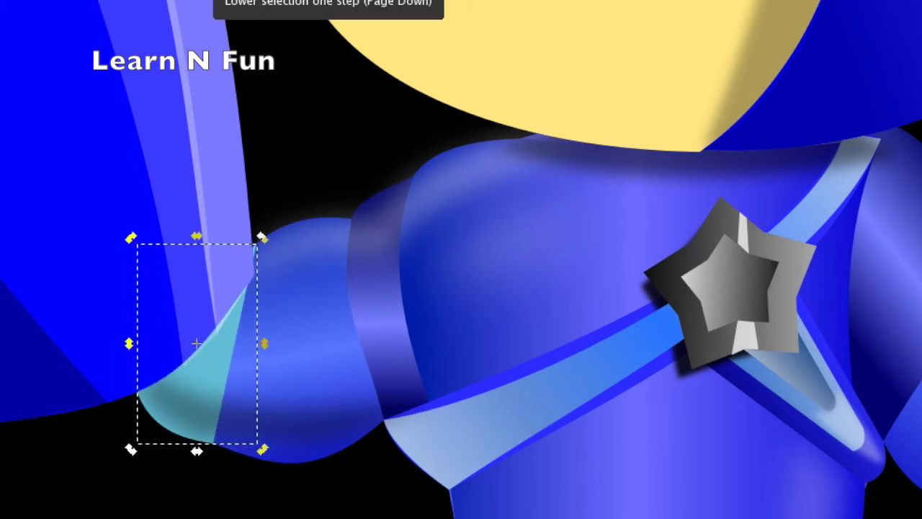
drag(137, 343, 224, 350)
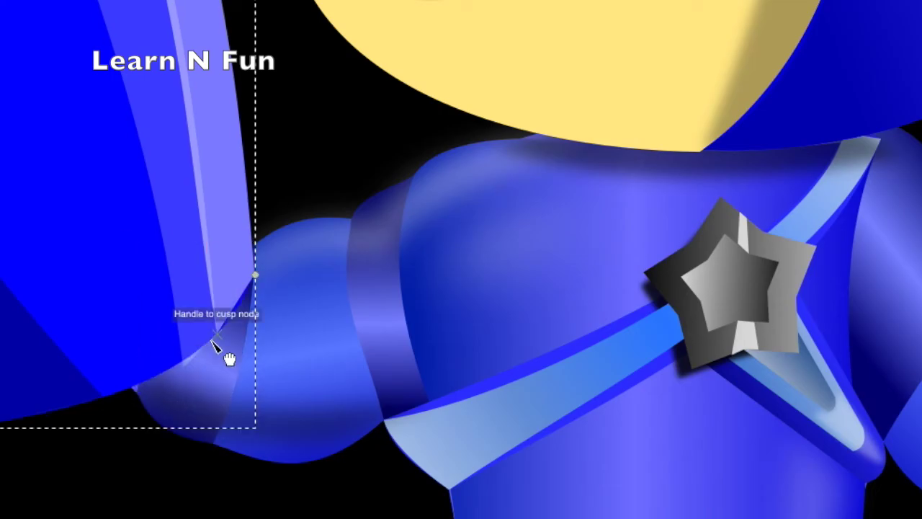
Apply an angled linear gradient to the left thigh shape
key(5)
key(1)
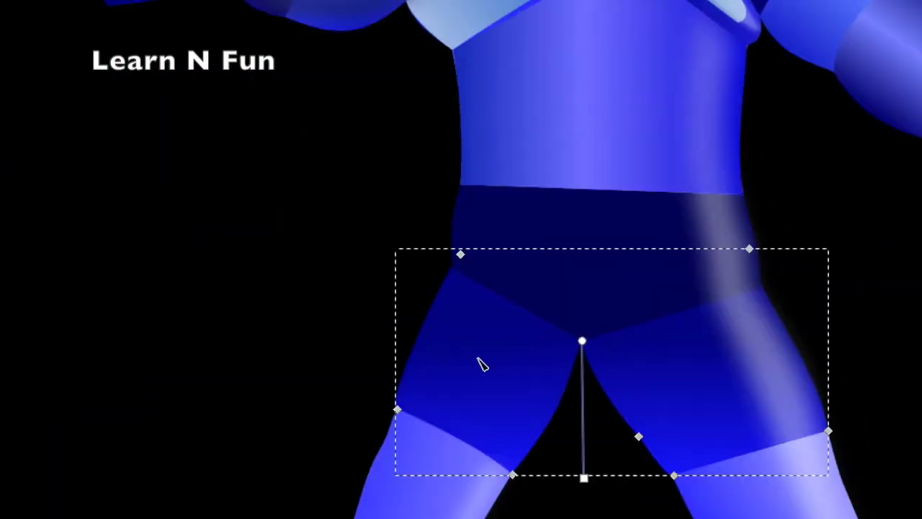
key(n)
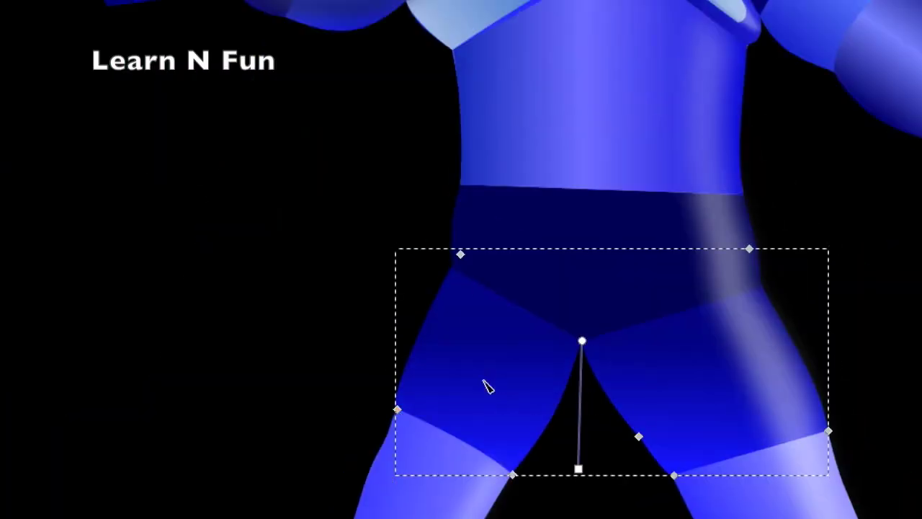
scroll(730, 407, down, 3)
click(393, 339)
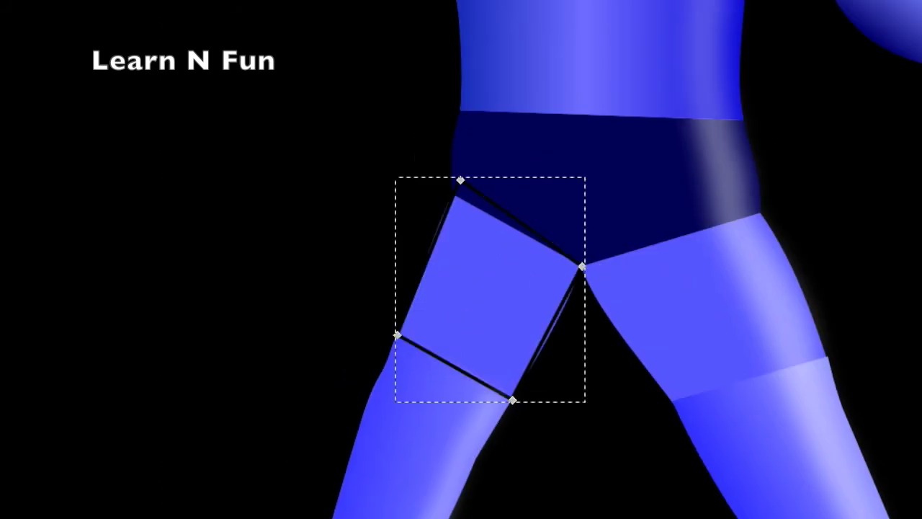
drag(581, 288, 571, 347)
Add a linear gradient to the other thigh, angled from the lower left
scroll(593, 437, down, 3)
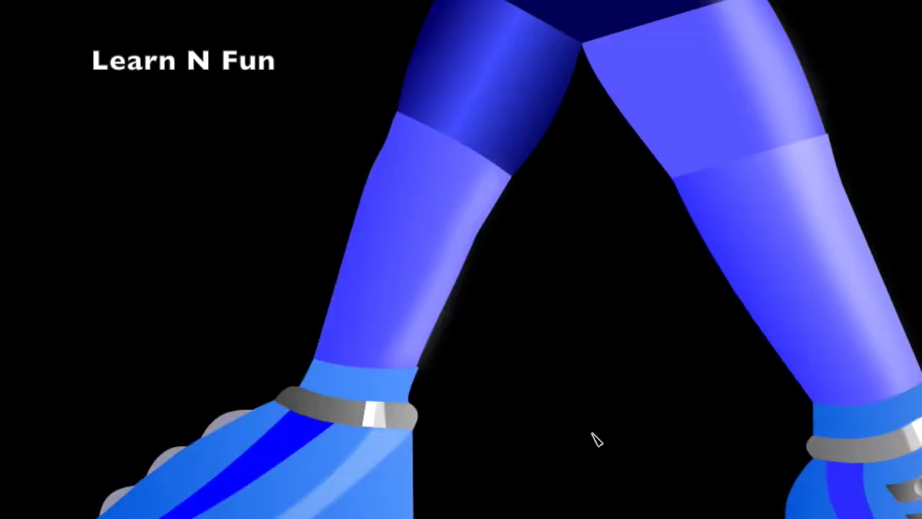
click(545, 218)
click(539, 202)
scroll(512, 286, right, 2)
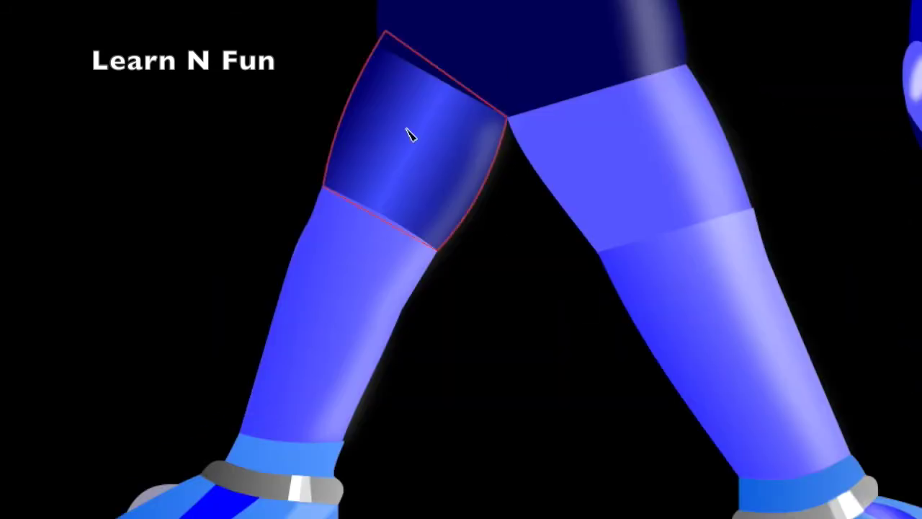
scroll(564, 425, up, 3)
click(366, 267)
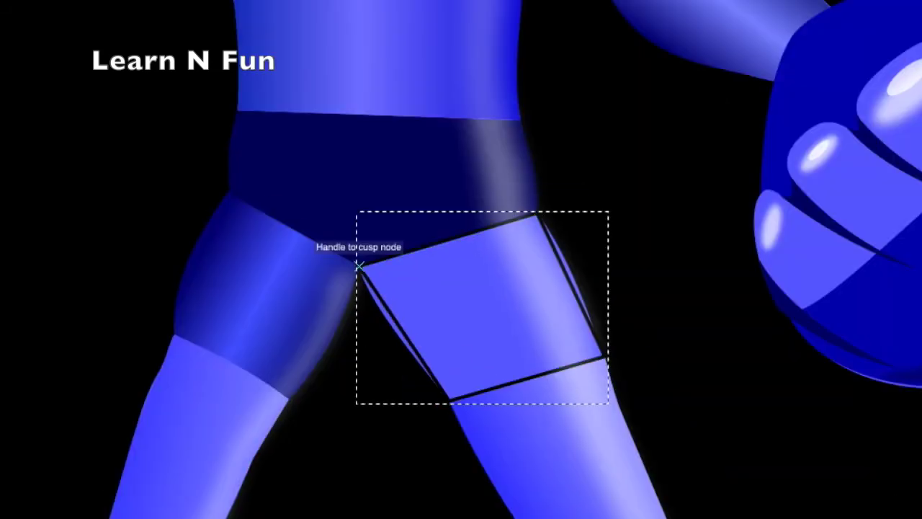
double_click(582, 294)
drag(360, 305, 401, 358)
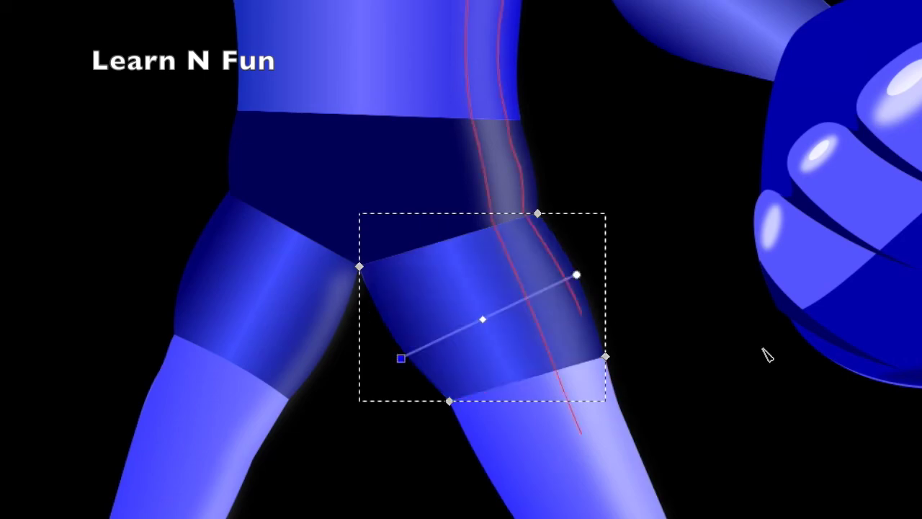
Give the waist band a vertical gradient spanning its top to bottom edge, with an extra stop
scroll(435, 399, down, 3)
scroll(661, 391, up, 5)
double_click(298, 416)
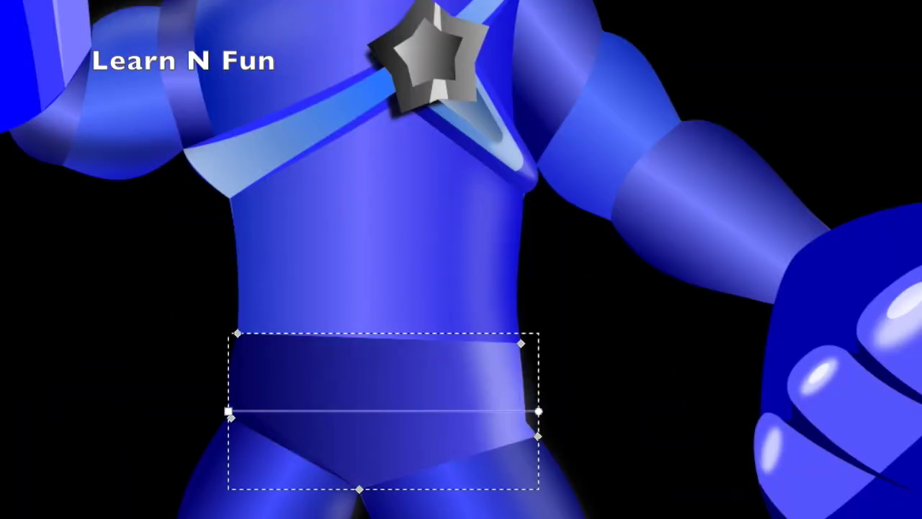
drag(538, 412, 401, 345)
mouse_move(228, 412)
mouse_down()
mouse_move(408, 489)
mouse_move(360, 488)
mouse_up()
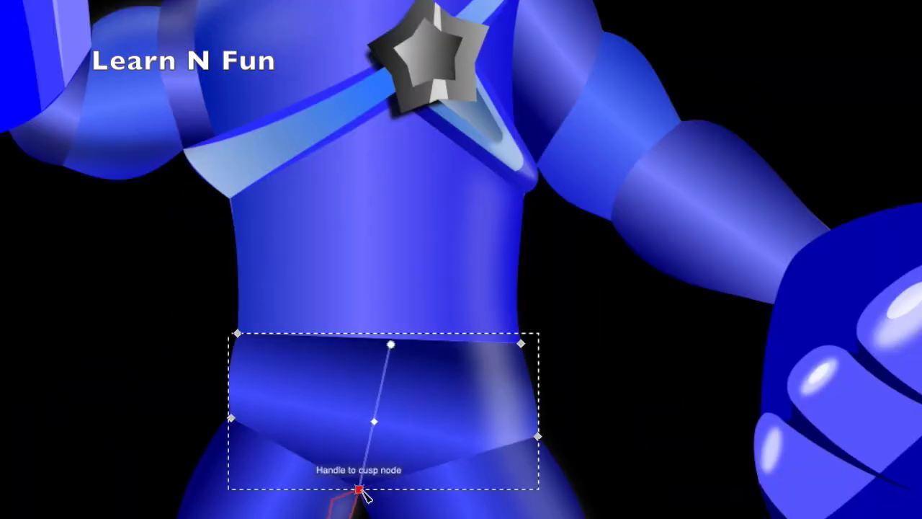
drag(377, 307, 375, 336)
drag(381, 490, 359, 490)
click(381, 412)
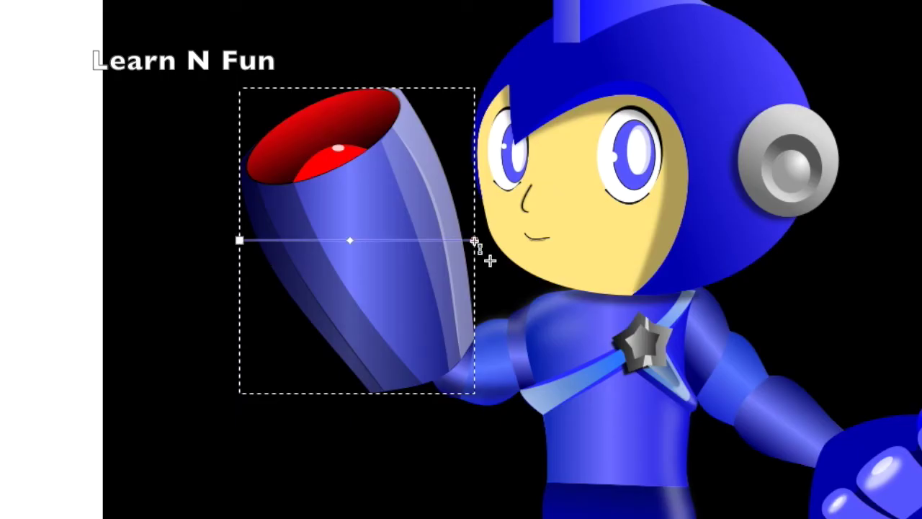
Angle the arm cannon's gradient diagonally, change its colours, and draw a light-blue torso rectangle
drag(474, 241, 281, 311)
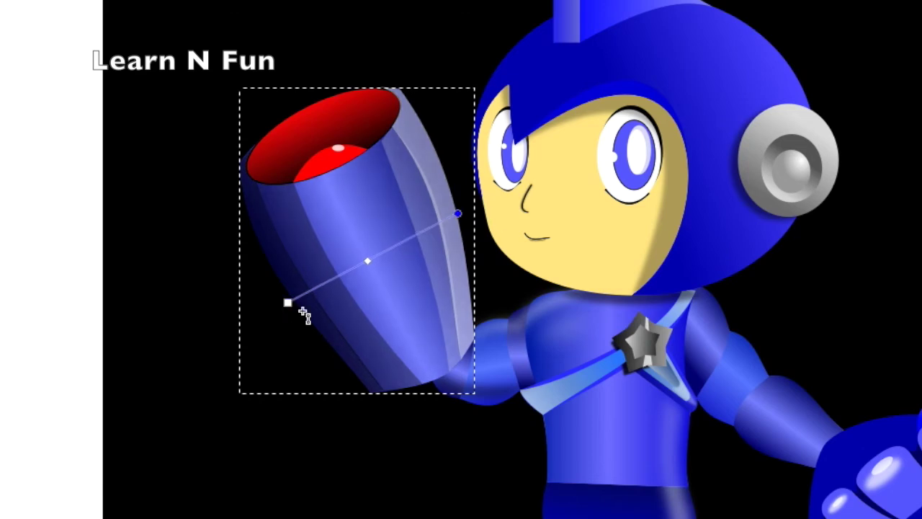
key(s)
click(475, 232)
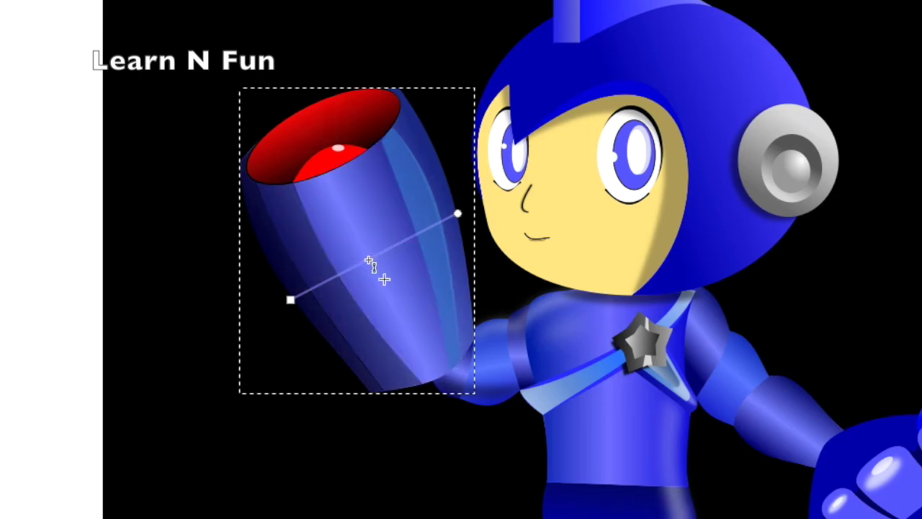
click(40, 252)
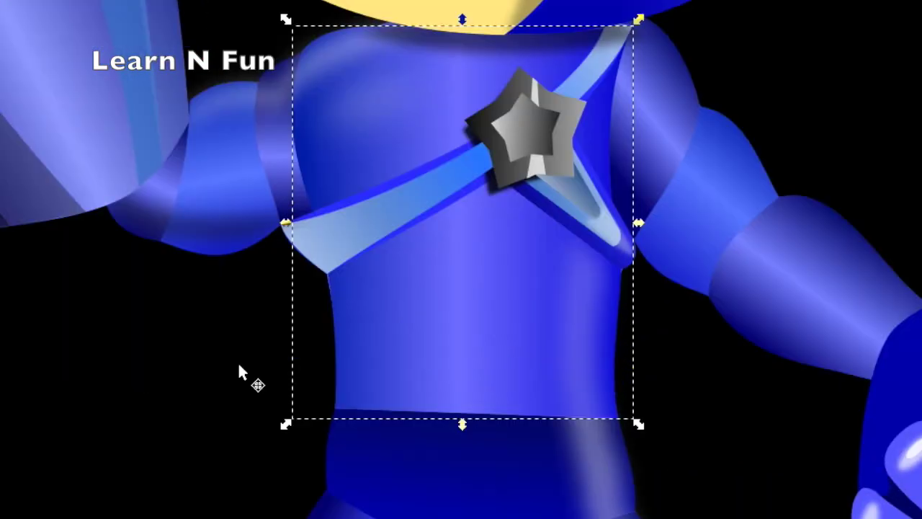
drag(508, 154, 617, 268)
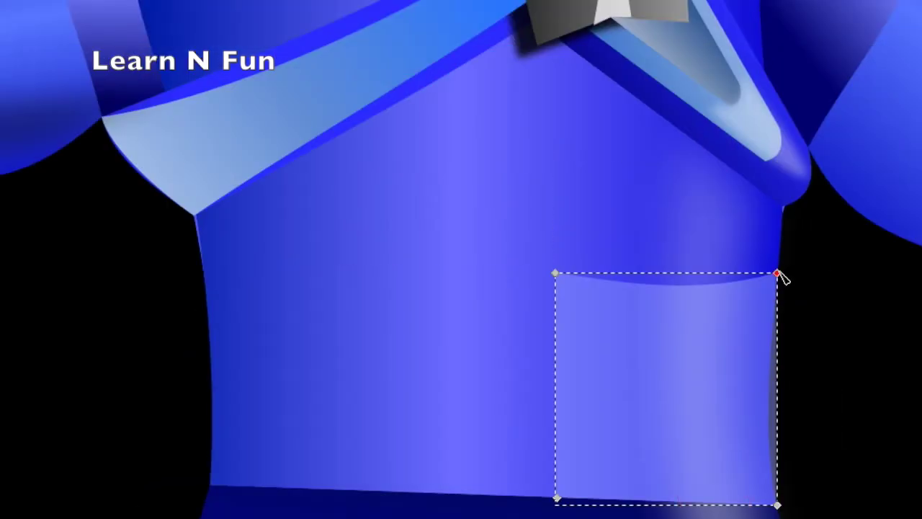
Curve the torso patch's edges and fill it with a light grey horizontal gradient
drag(780, 274, 778, 238)
drag(599, 381, 700, 375)
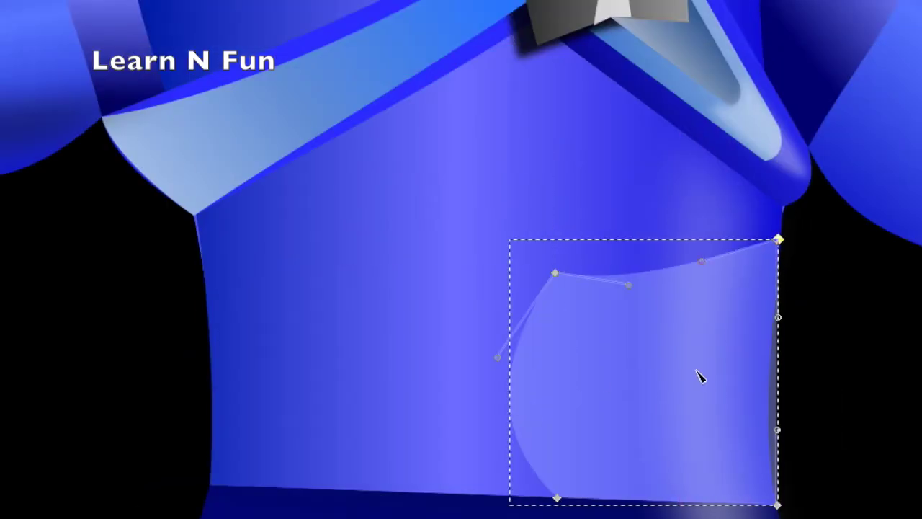
drag(608, 428, 634, 436)
key(Escape)
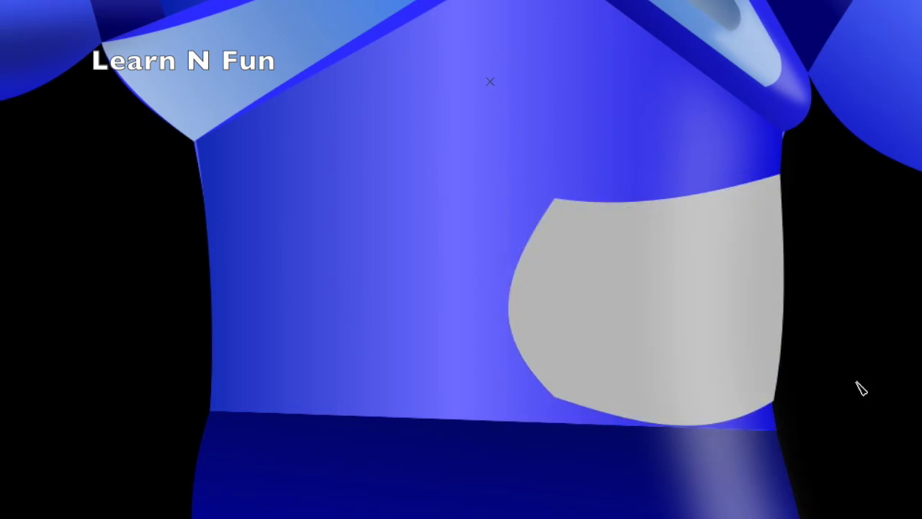
double_click(663, 314)
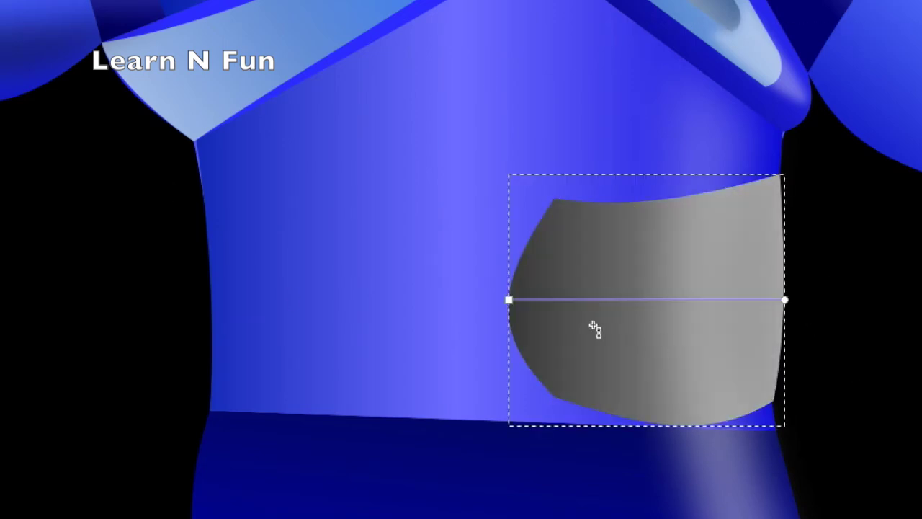
key(n)
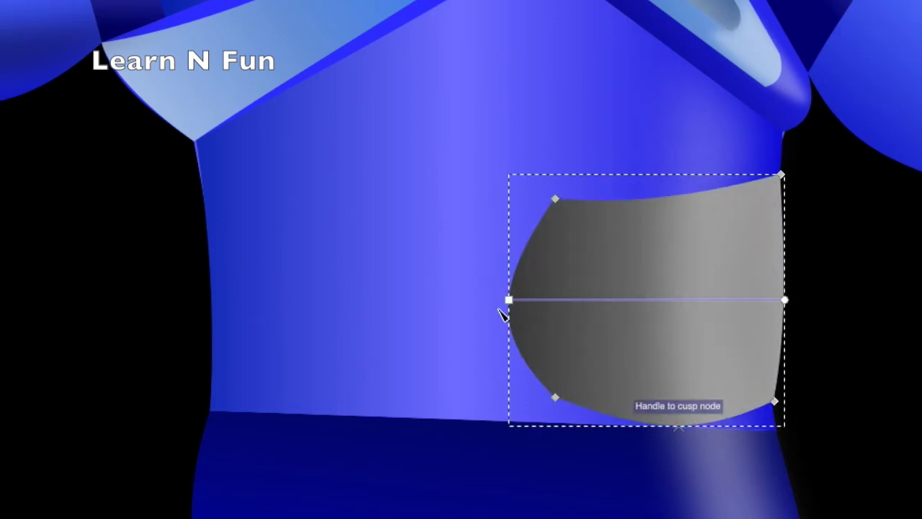
key(s)
Draw an ellipse inside the grey patch and position it
click(427, 379)
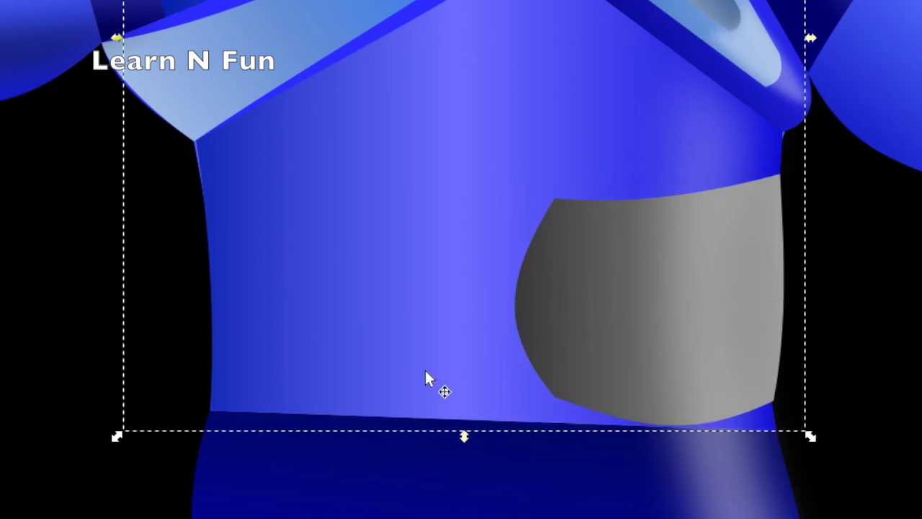
key(e)
drag(628, 243, 745, 405)
key(s)
click(742, 401)
drag(684, 324, 648, 299)
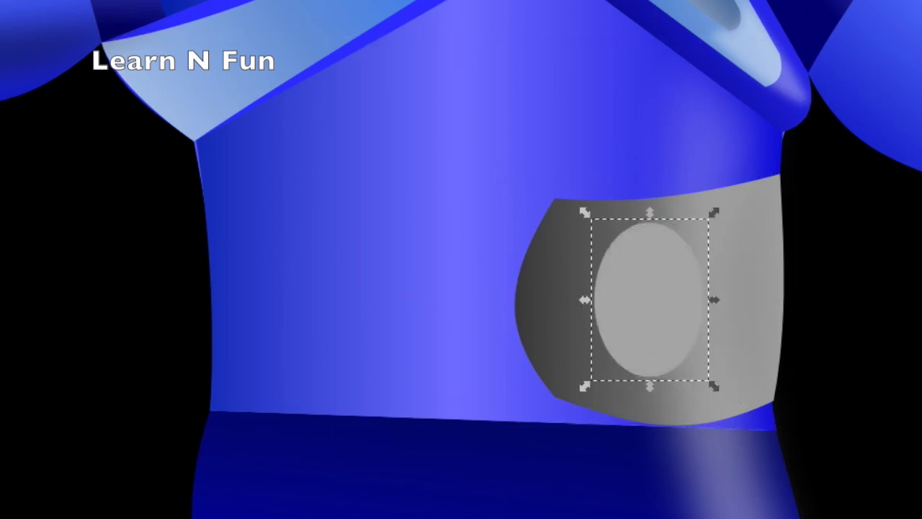
Give the ellipse a horizontal gradient with a darker middle stop and shift the patch's gradient right
key(ctrl+shift+v)
key(g)
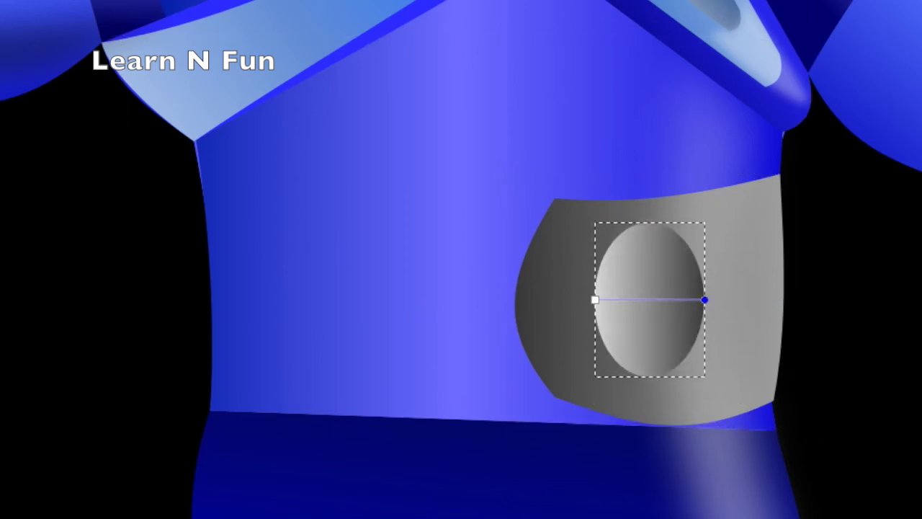
double_click(644, 299)
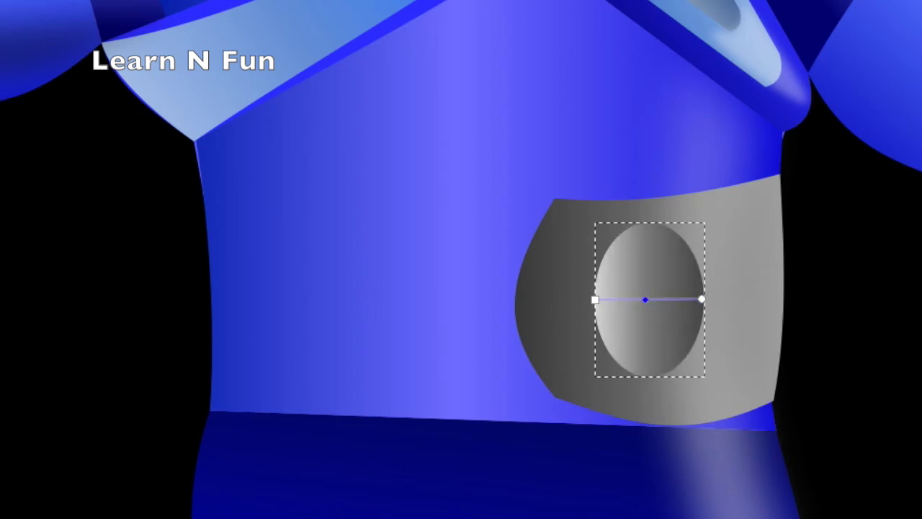
click(527, 305)
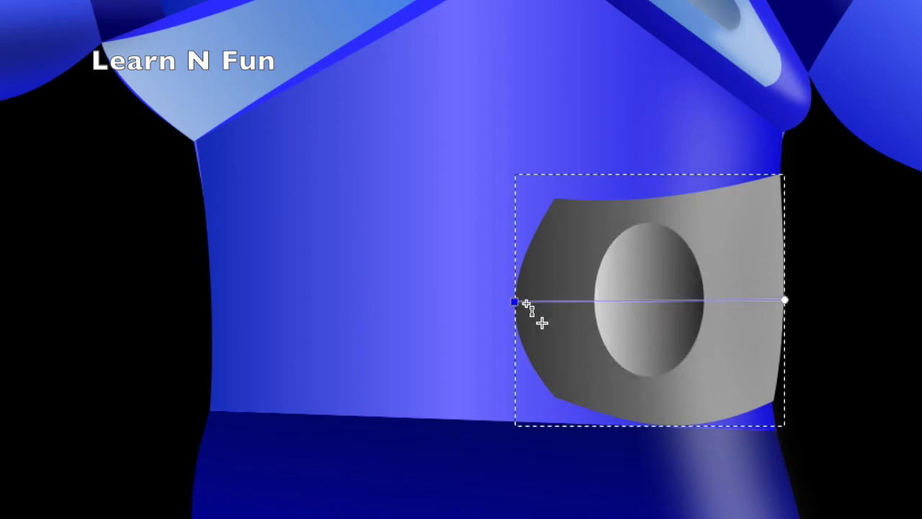
drag(514, 302, 570, 303)
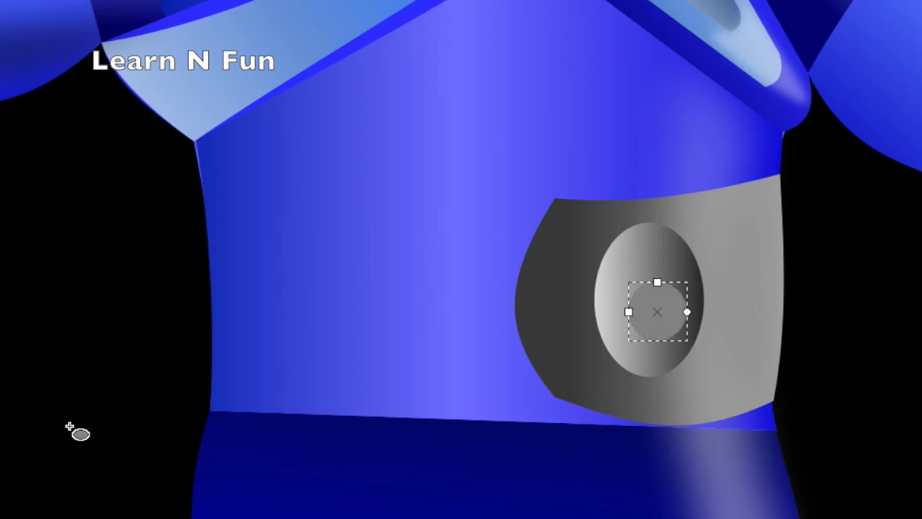
Give the pupil a blue radial gradient and the eye ellipse a blurred red gradient
click(650, 309)
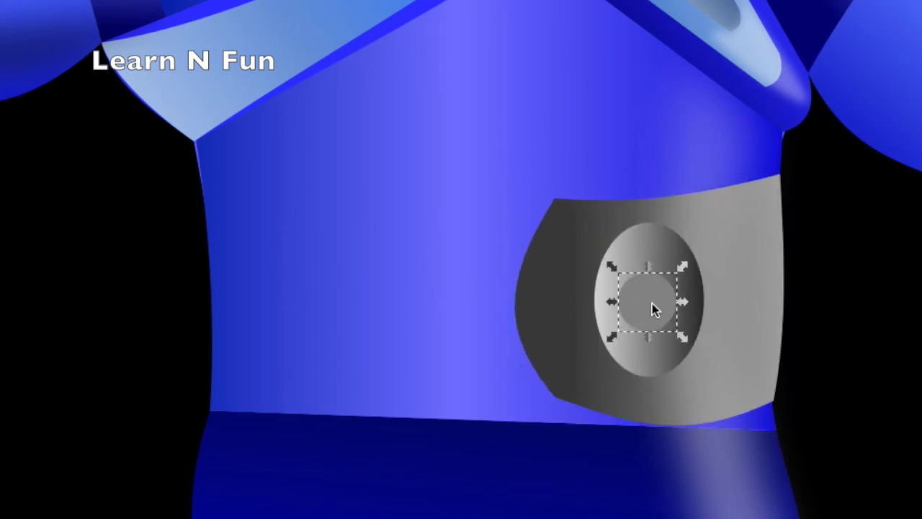
key(ctrl+shift+v)
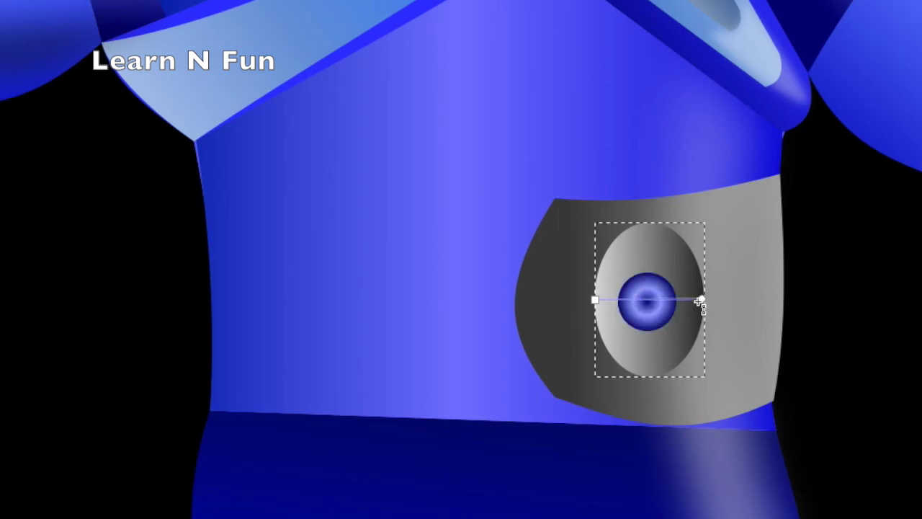
drag(595, 299, 701, 299)
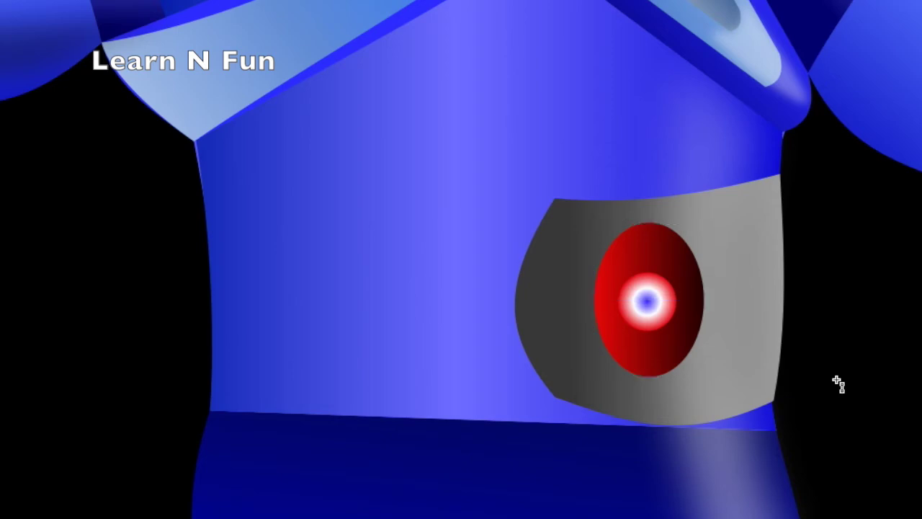
key(s)
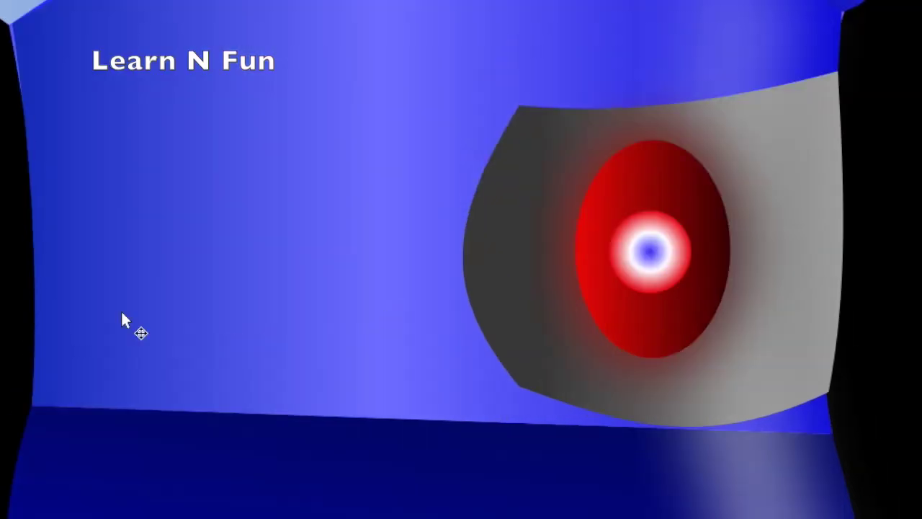
Draw a black shadow triangle over the grey patch and bend its left edge into a curve
click(816, 374)
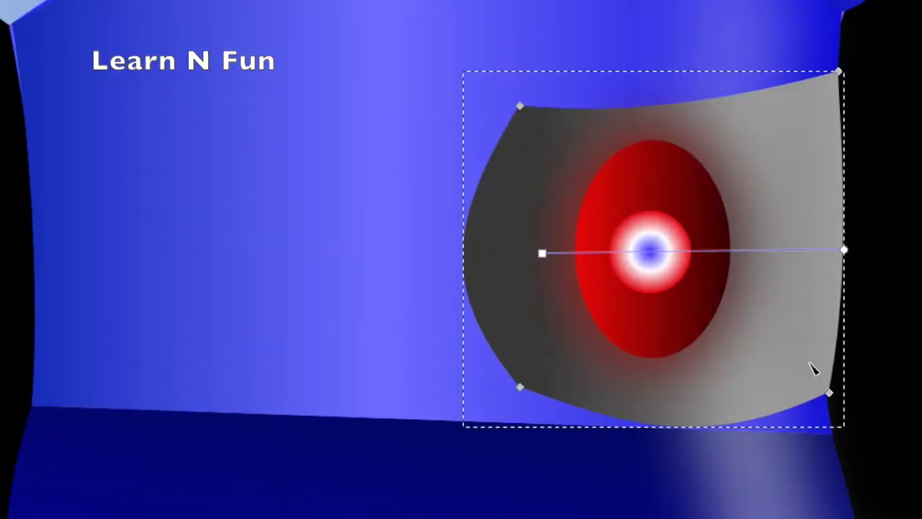
key(b)
click(520, 105)
click(646, 427)
click(502, 398)
click(520, 104)
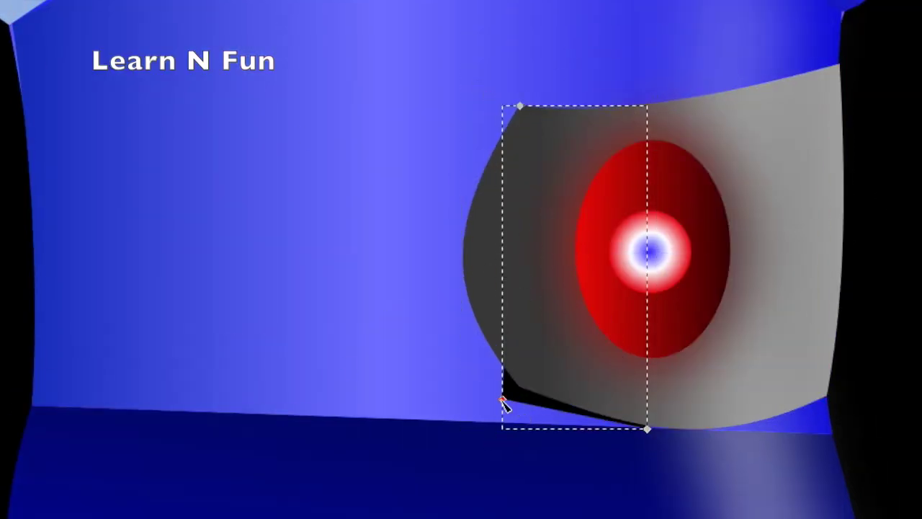
key(n)
drag(520, 402, 432, 375)
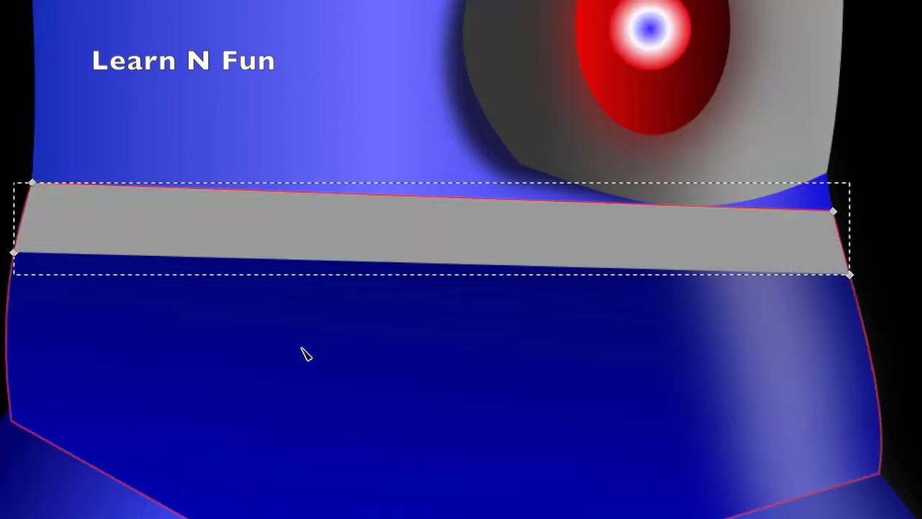
Curve the belt band's lower edge, undo a stray body gradient, and add belt gradient stops
drag(422, 301, 430, 295)
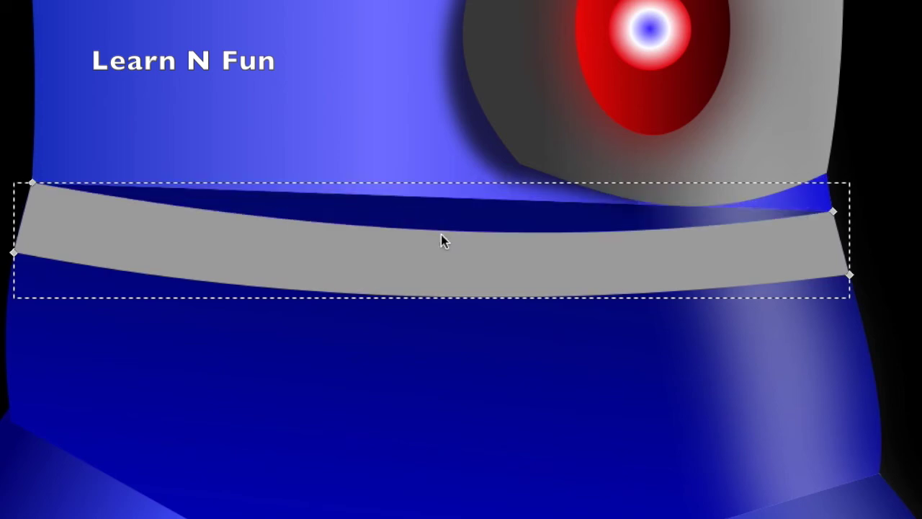
click(432, 206)
key(ctrl+z)
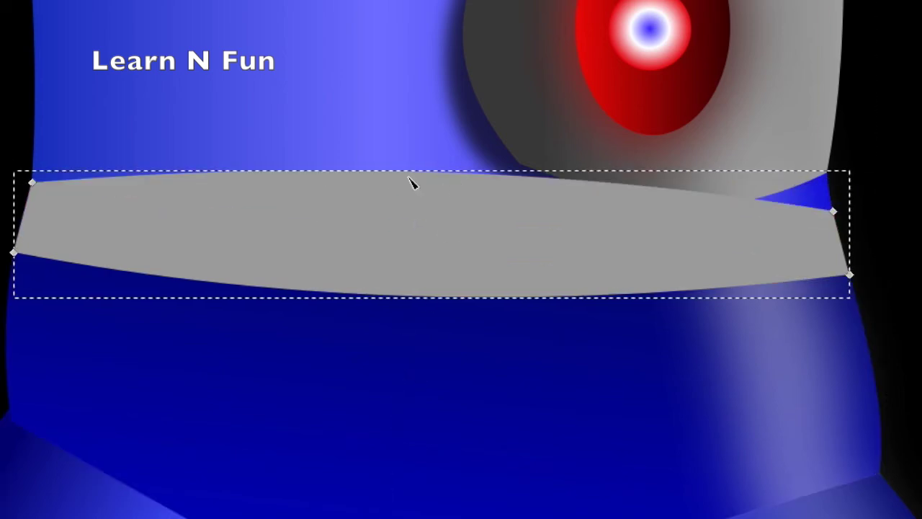
key(s)
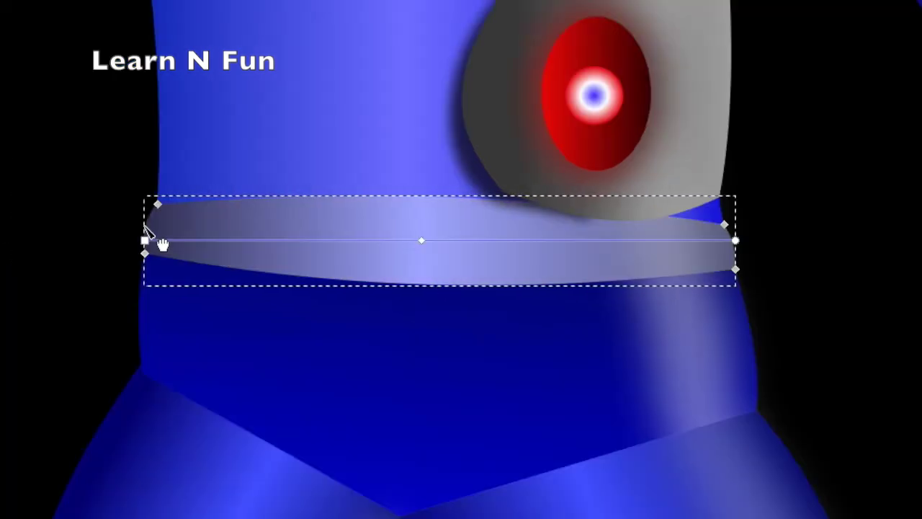
double_click(578, 240)
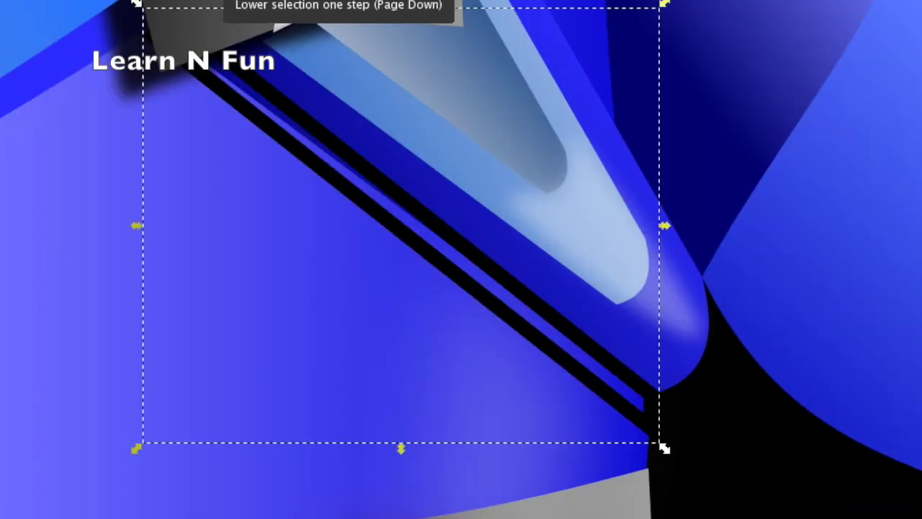
Lower the chest strap's dark shadow two steps and restack the blue torso shape
key(Page_Down)
key(n)
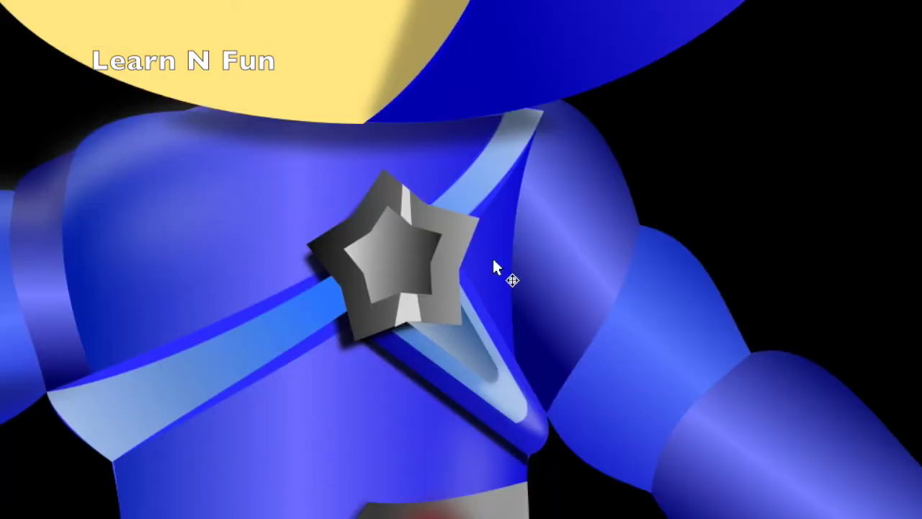
click(493, 266)
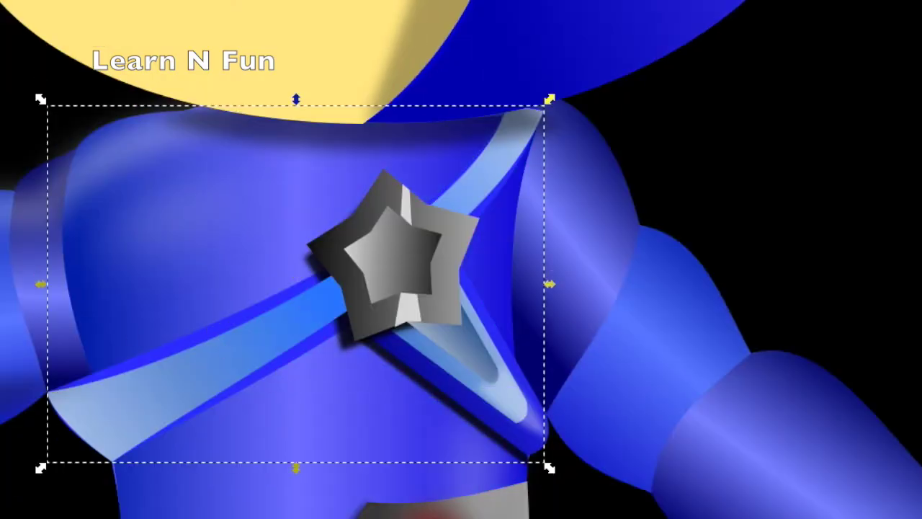
key(Page_Up)
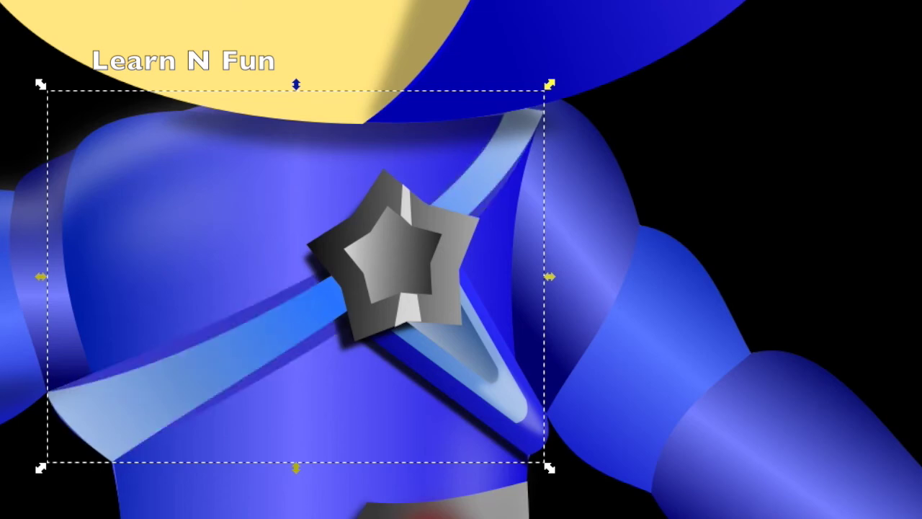
Strengthen the red edge of the strap gradient to give the diagonal strap bold red trim
click(459, 396)
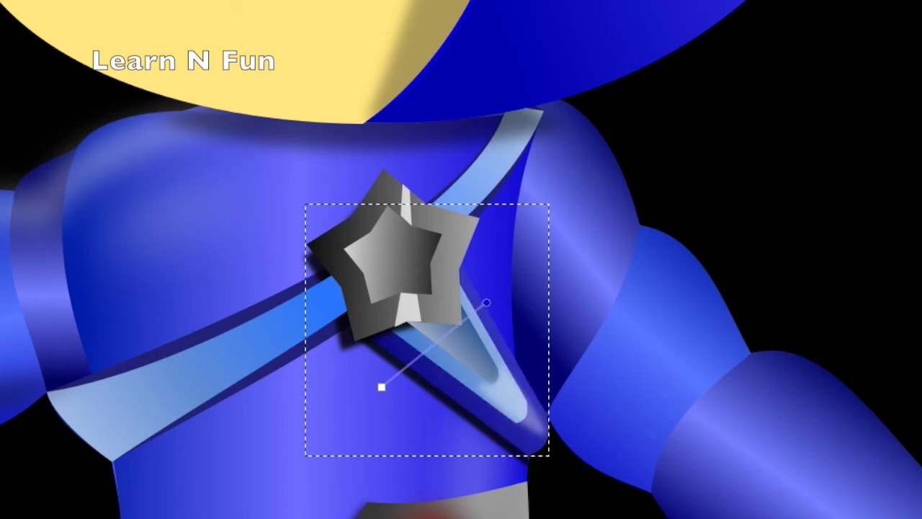
drag(382, 387, 401, 371)
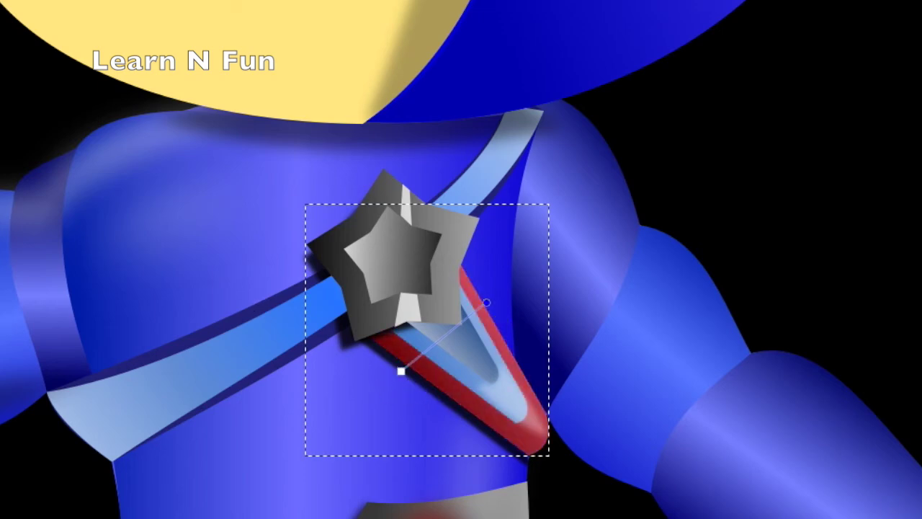
click(437, 358)
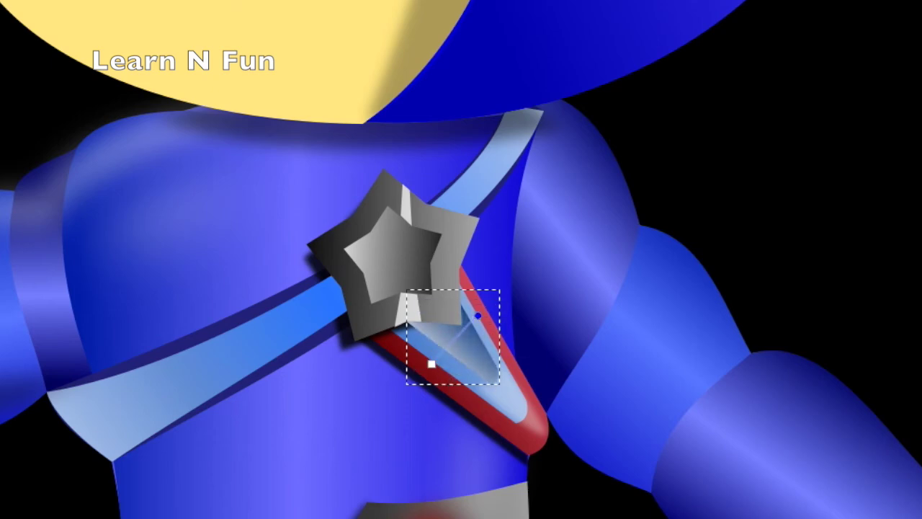
click(227, 327)
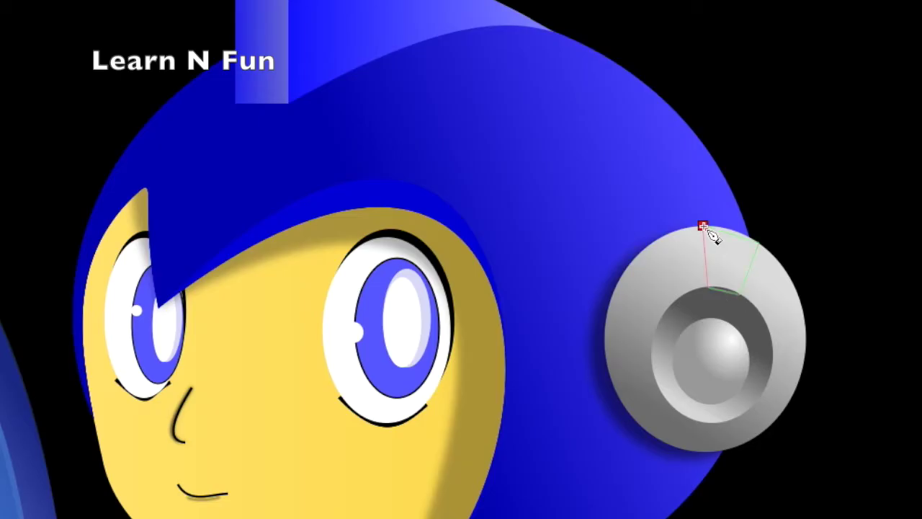
Close a pale highlight wedge over the ear disc's outer ring and refine its nodes
key(plus)
key(plus)
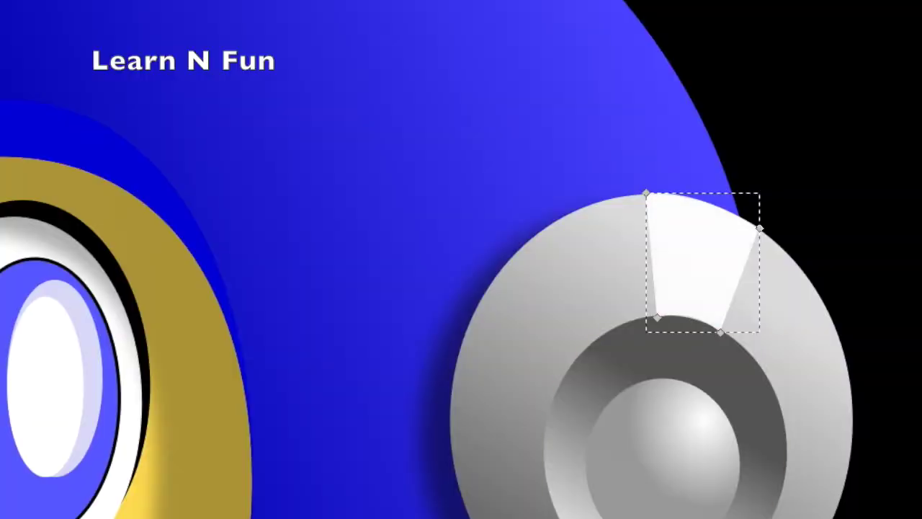
scroll(661, 99, down, 5)
click(655, 93)
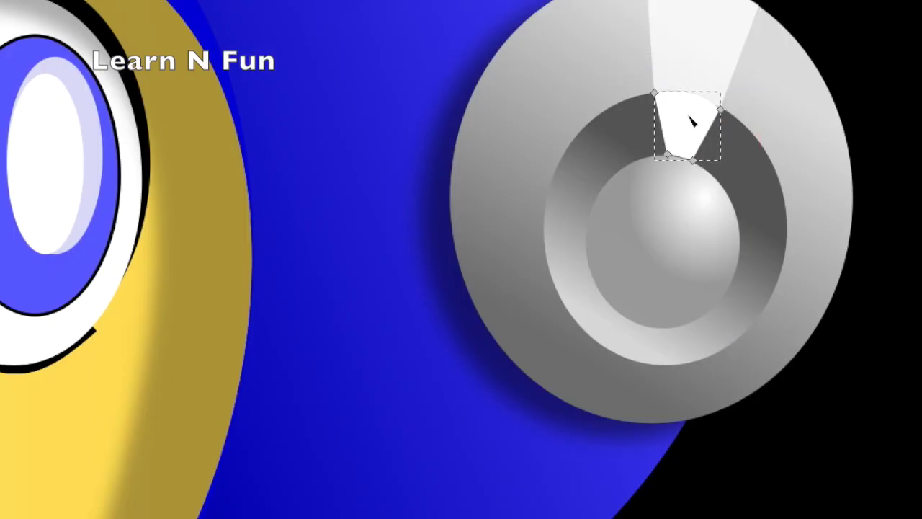
key(plus)
key(plus)
key(plus)
click(544, 180)
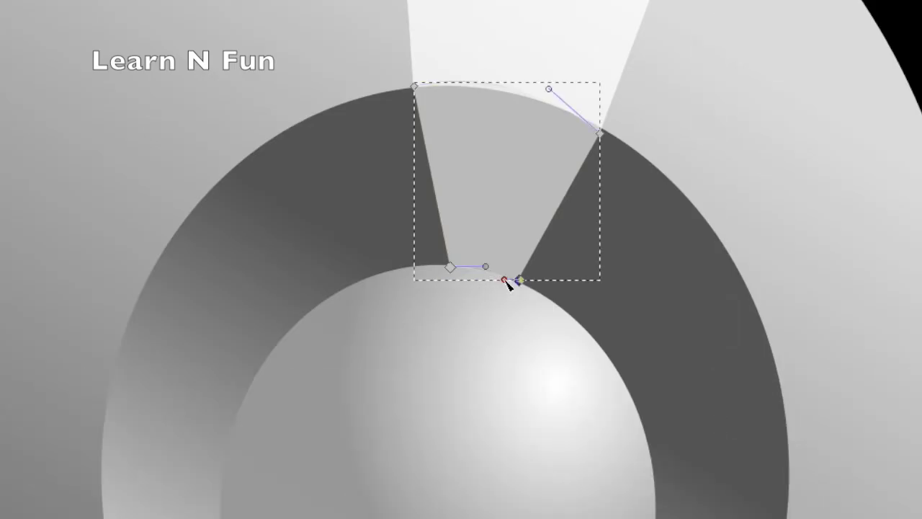
click(360, 212)
click(416, 88)
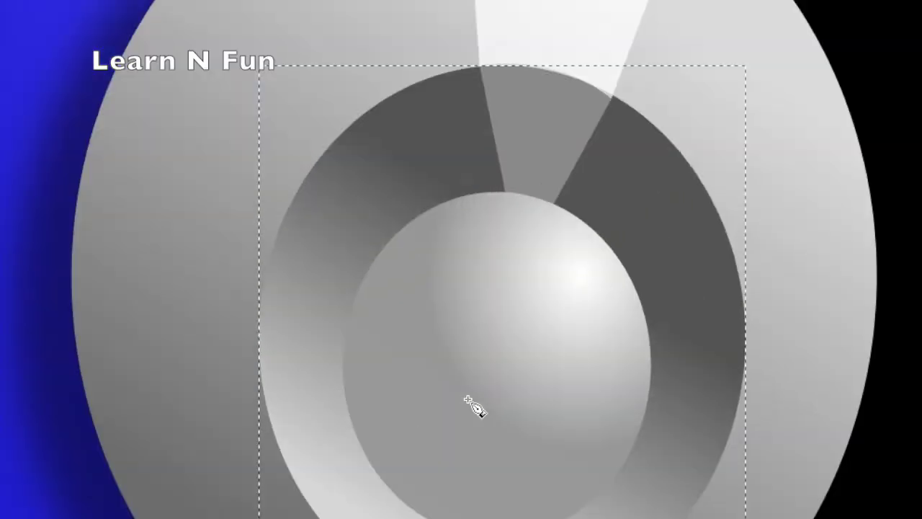
Draw a white highlight quad across the ear disc's inner ring
scroll(467, 400, down, 5)
click(485, 387)
click(515, 388)
click(486, 388)
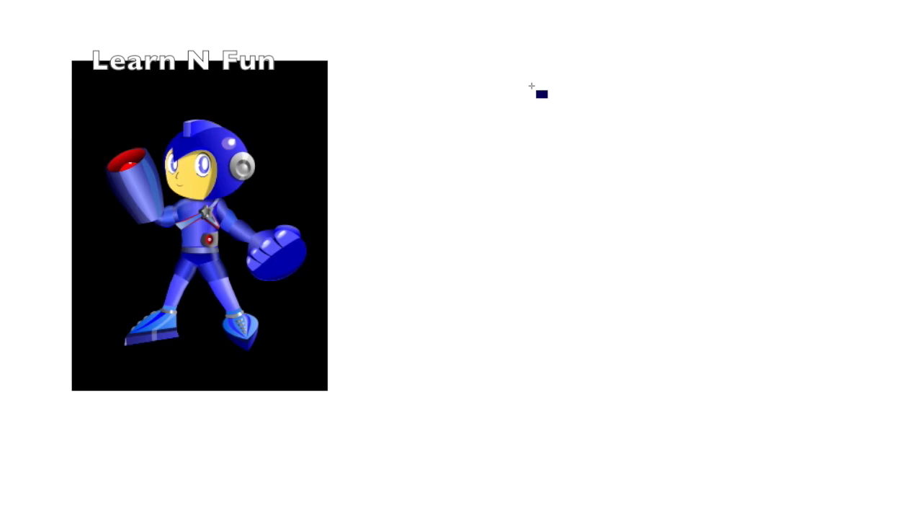
Draw a tall navy blade tapered to a point, topped by an enlarged five-point star guard
mouse_move(546, 82)
mouse_down()
mouse_move(644, 425)
mouse_move(595, 506)
mouse_up()
drag(636, 425, 628, 426)
drag(555, 426, 564, 425)
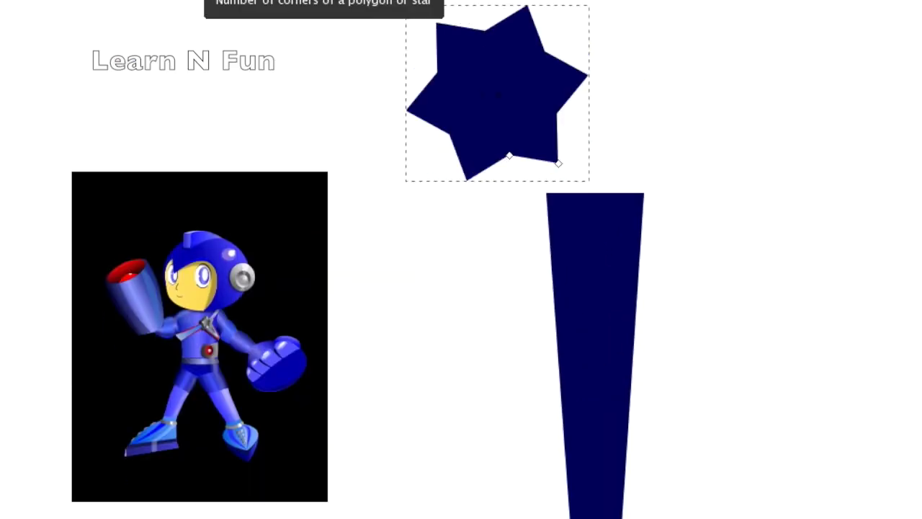
drag(494, 103, 598, 227)
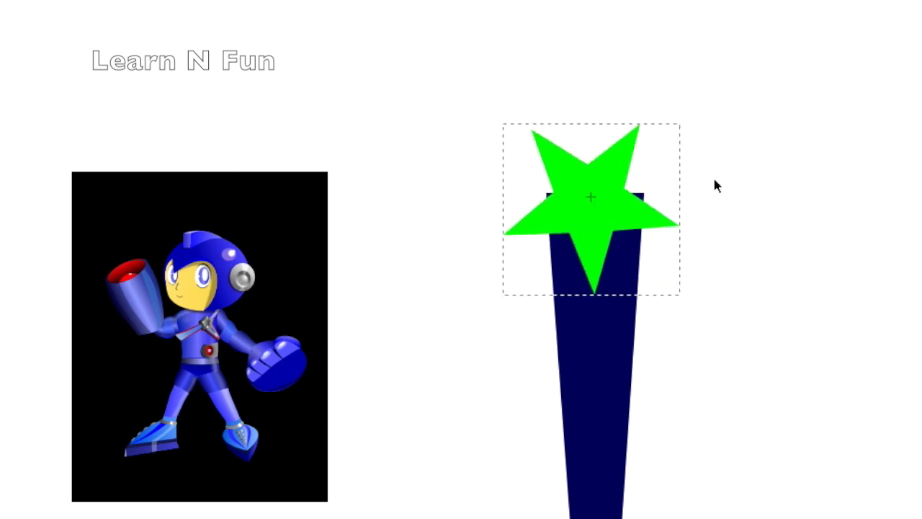
drag(715, 186, 727, 314)
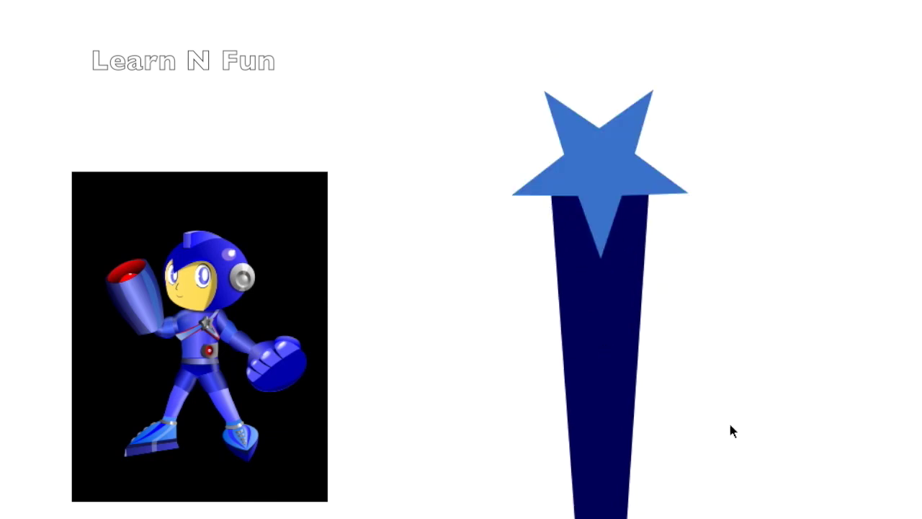
drag(589, 246, 609, 400)
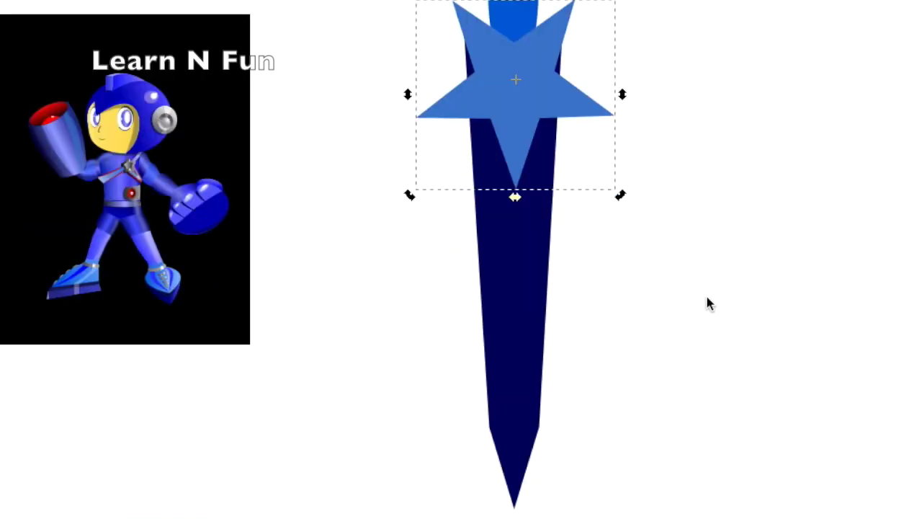
click(507, 140)
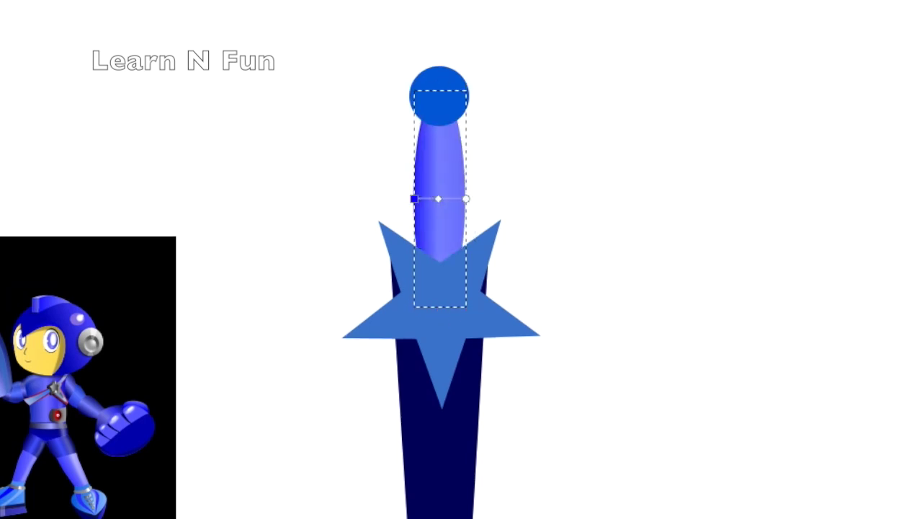
Give the round pommel a radial gradient with its highlight shifted up and right
key(Tab)
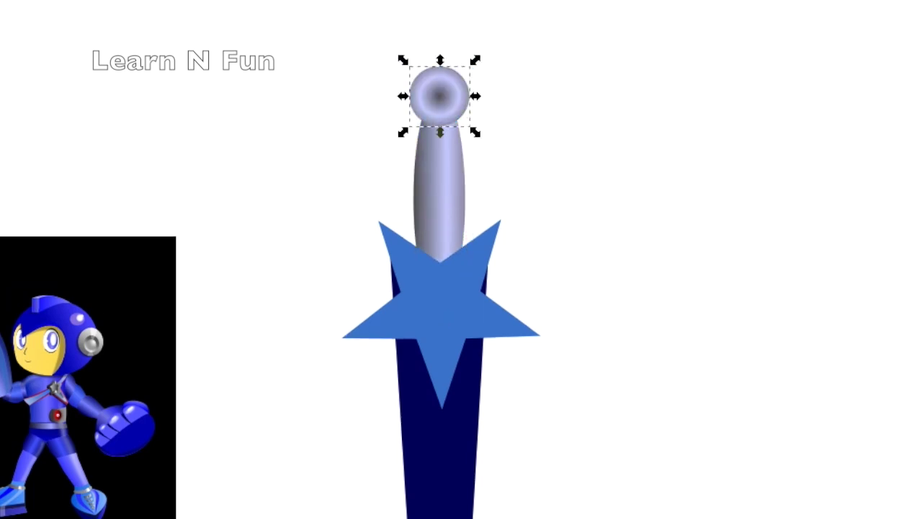
key(g)
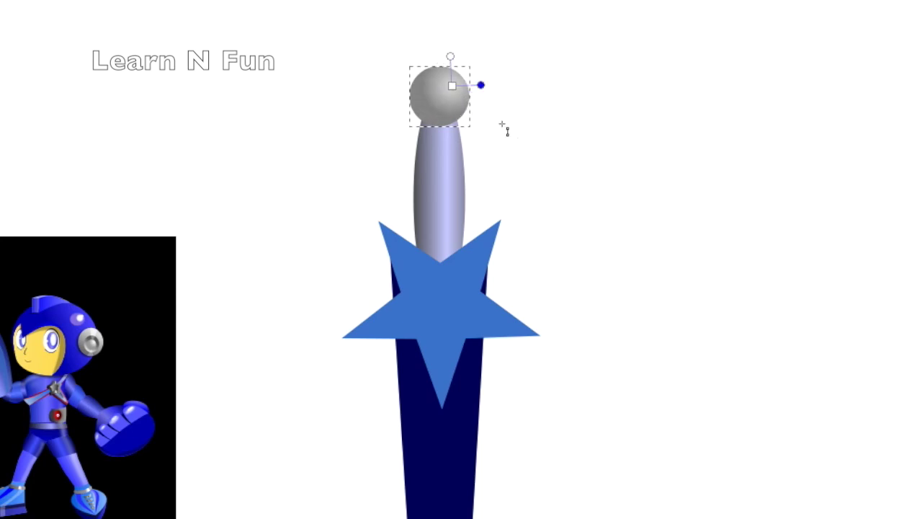
double_click(486, 108)
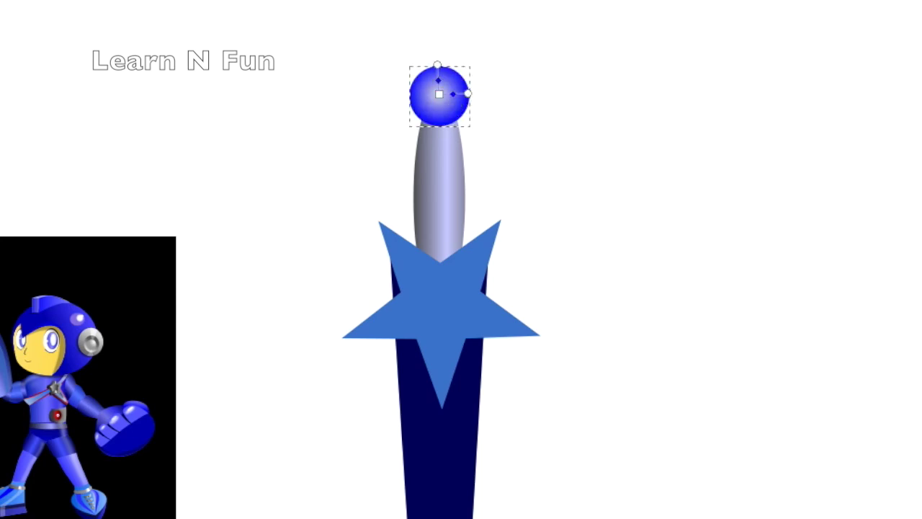
drag(438, 93, 445, 86)
Give the sword blade a blue linear gradient
scroll(607, 206, down, 5)
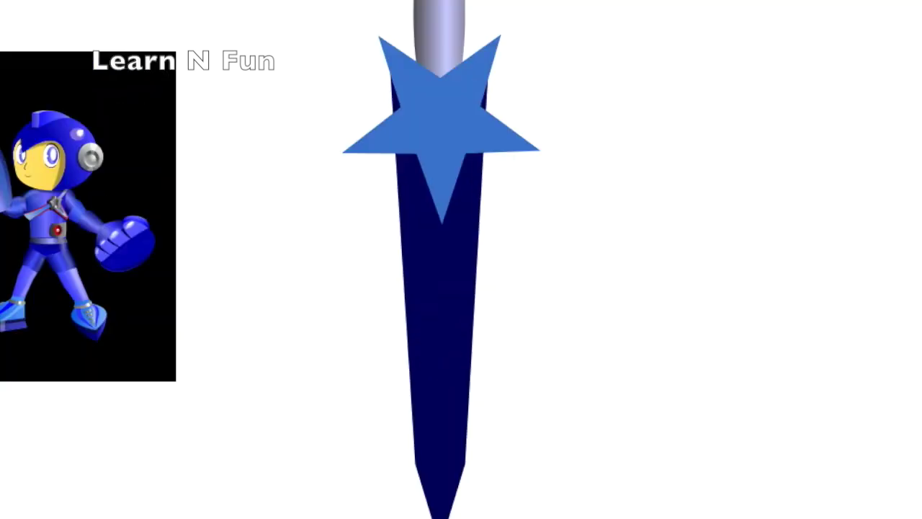
click(439, 324)
double_click(454, 237)
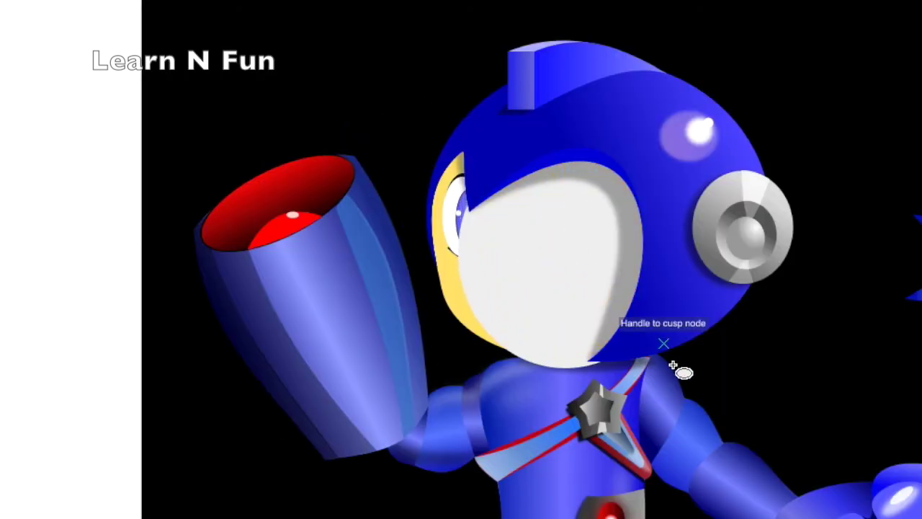
Move the white visor shape higher and resize it to fit the helmet opening
drag(531, 269, 531, 252)
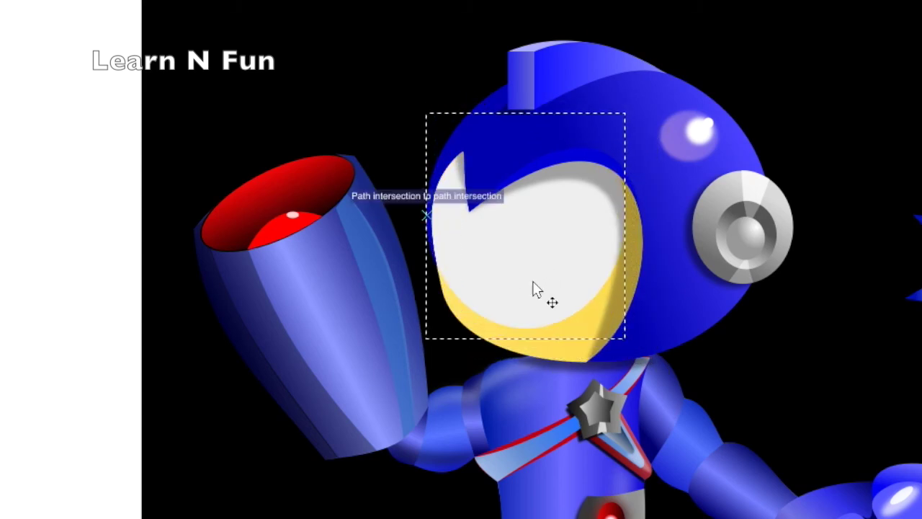
drag(526, 253, 527, 252)
drag(627, 335, 669, 376)
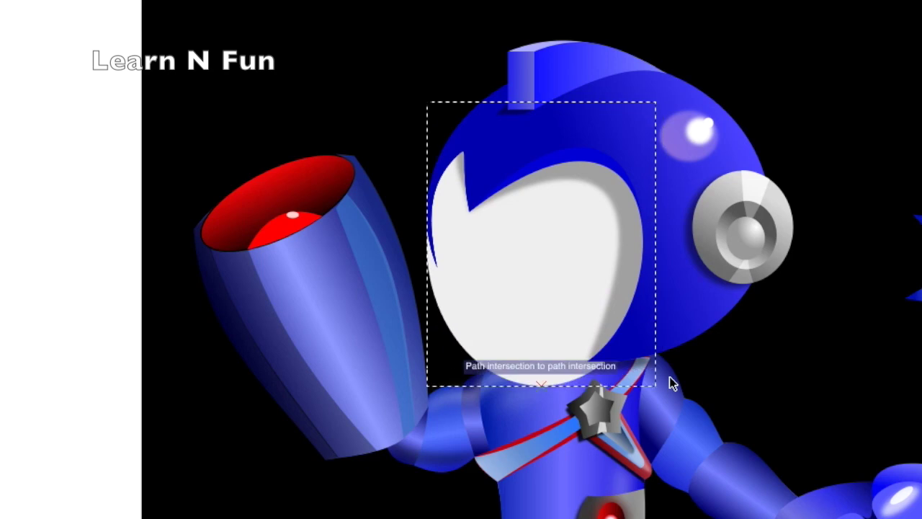
drag(669, 376, 612, 375)
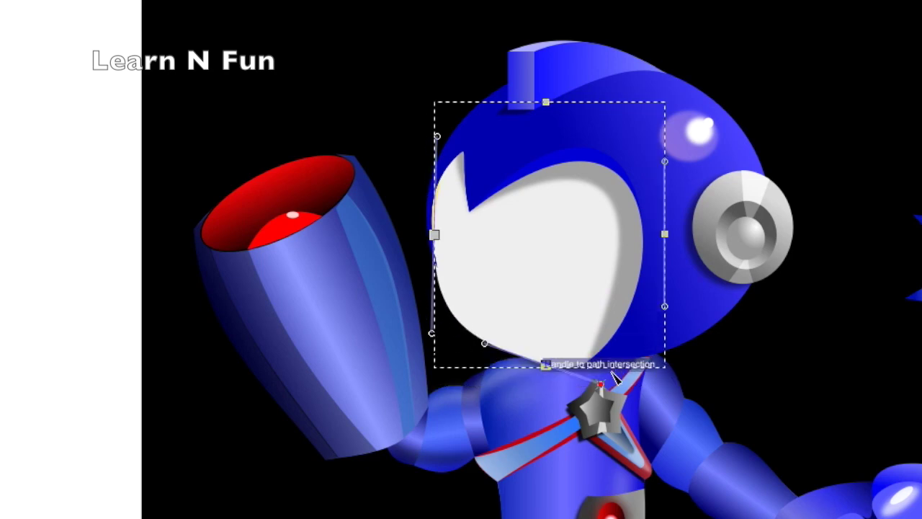
Send the visor shape behind the face and add a blurred curved white highlight streak
click(778, 368)
click(560, 288)
key(Page_Down)
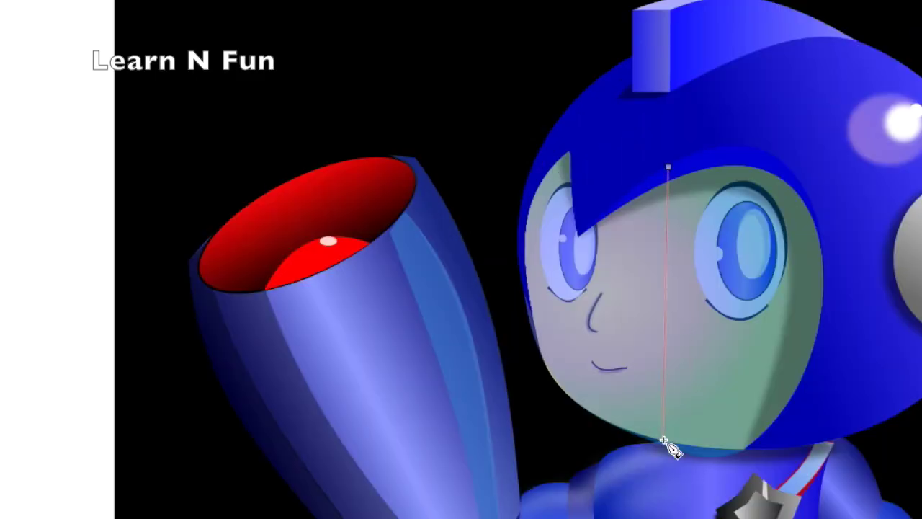
drag(664, 321, 652, 321)
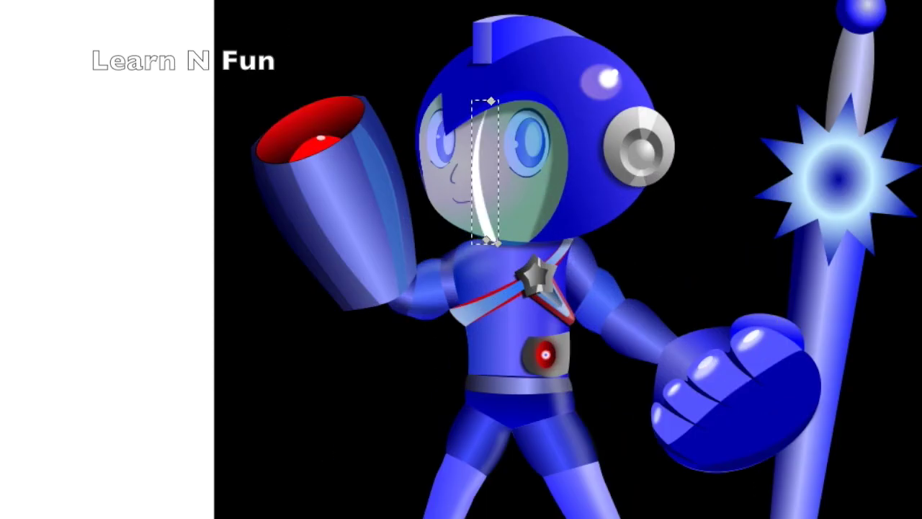
key(Escape)
Pull the cyan pentagon's top corner down and bend its edges into curves
key(5)
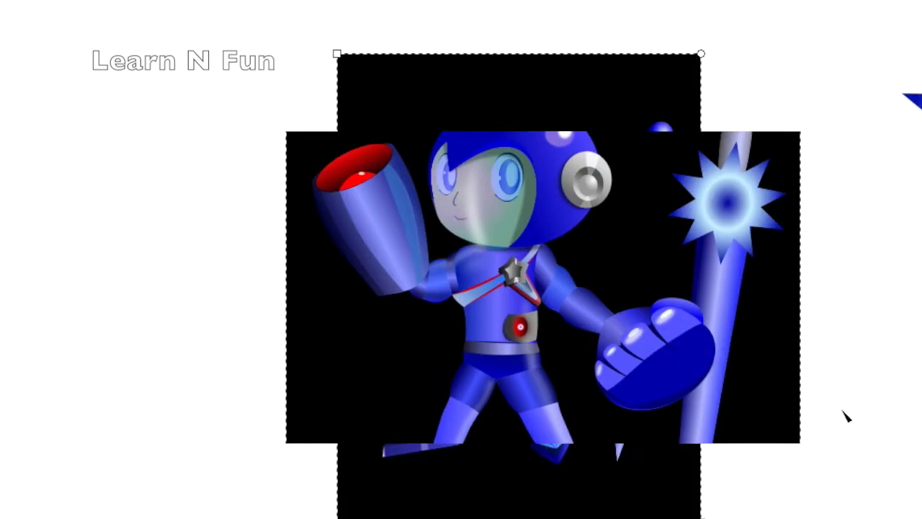
scroll(855, 400, down, 5)
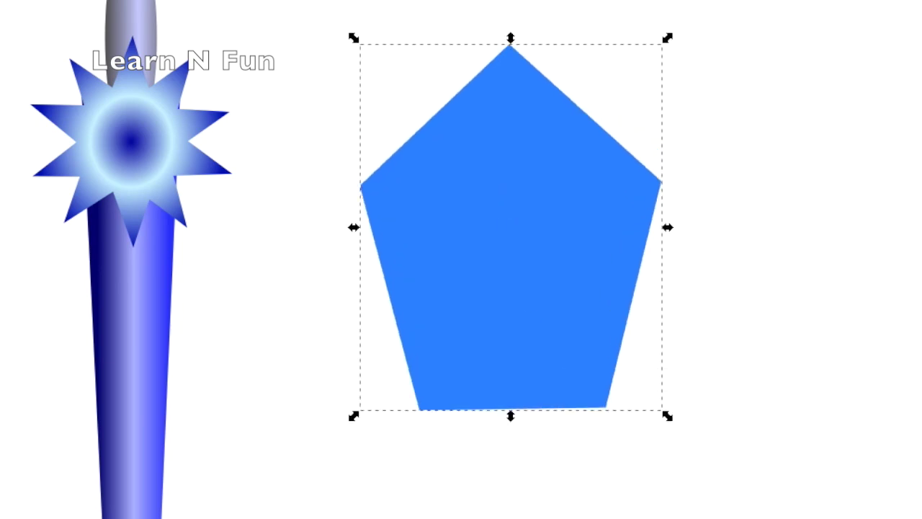
key(n)
drag(510, 45, 507, 64)
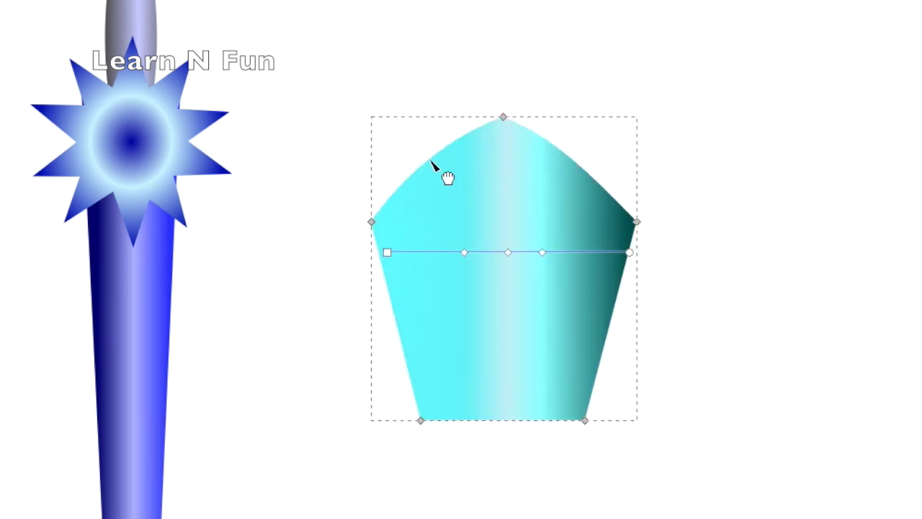
drag(452, 181, 473, 199)
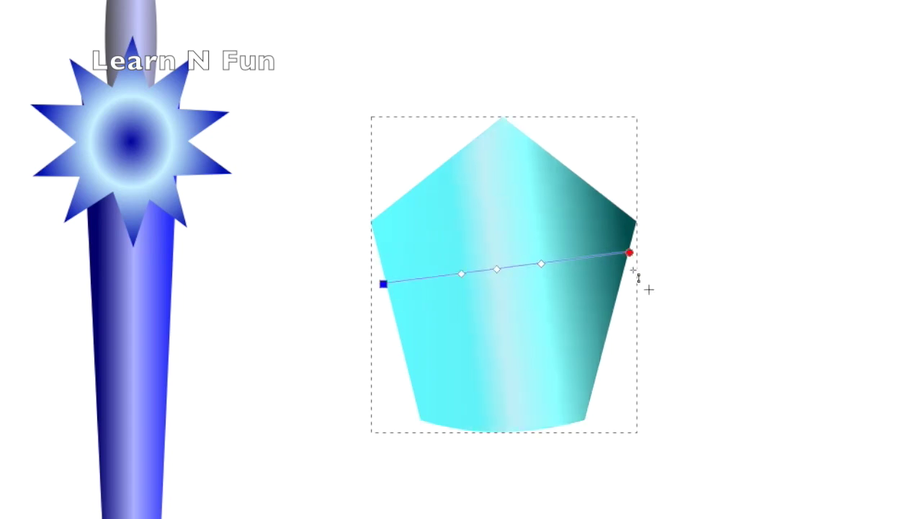
Draw a five-point star over the pentagon, stretch its lower points to the corners, and shade it
drag(427, 198, 507, 315)
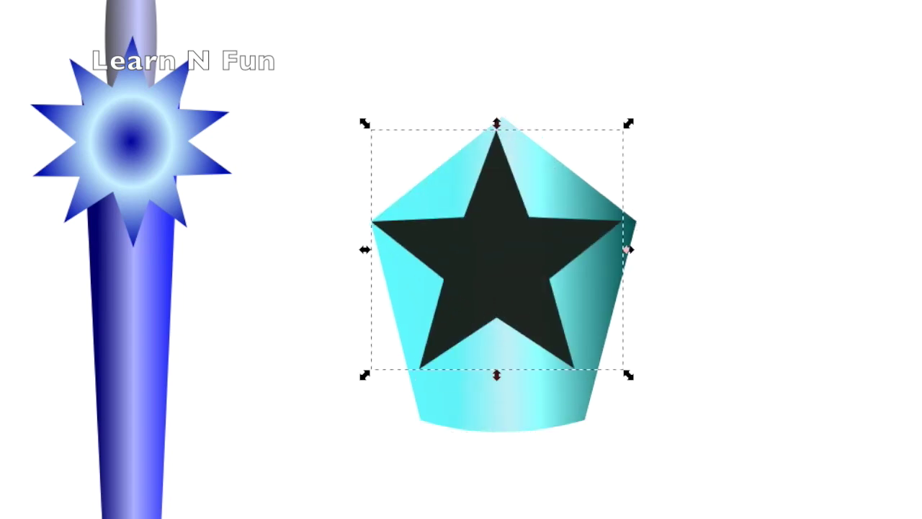
key(n)
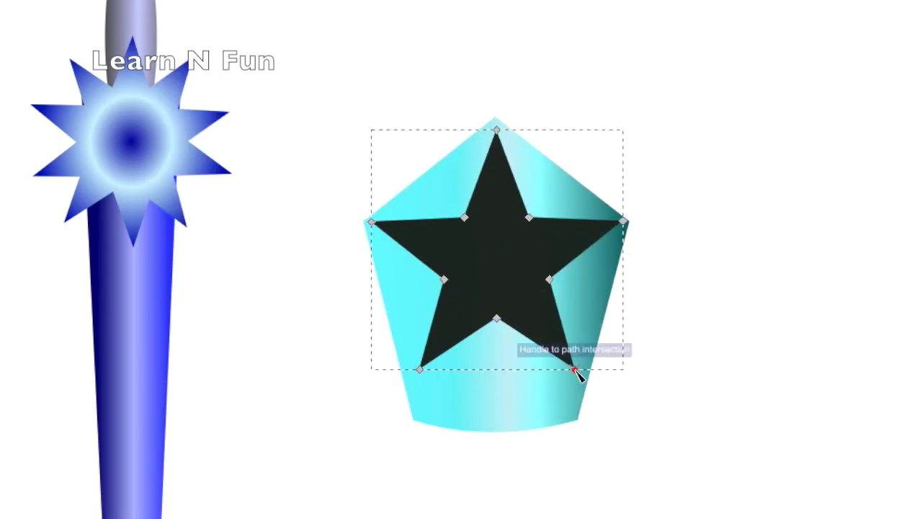
drag(576, 369, 576, 420)
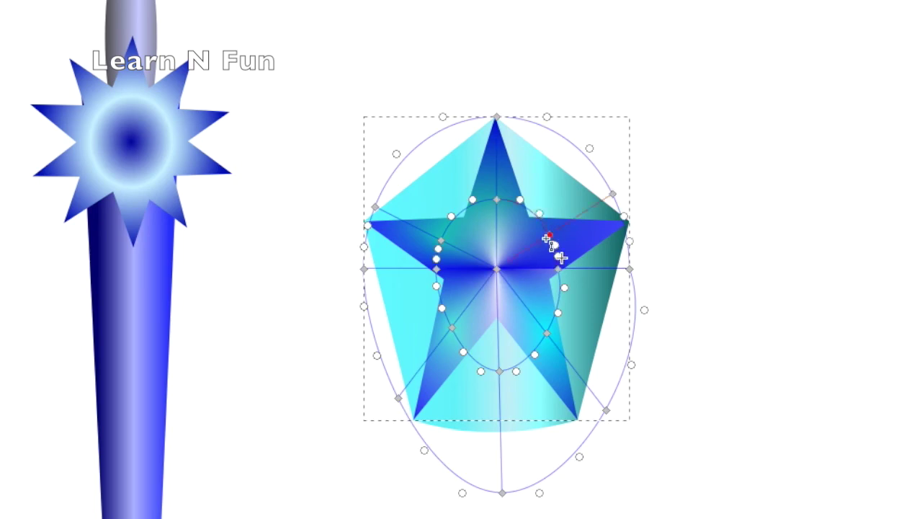
click(748, 324)
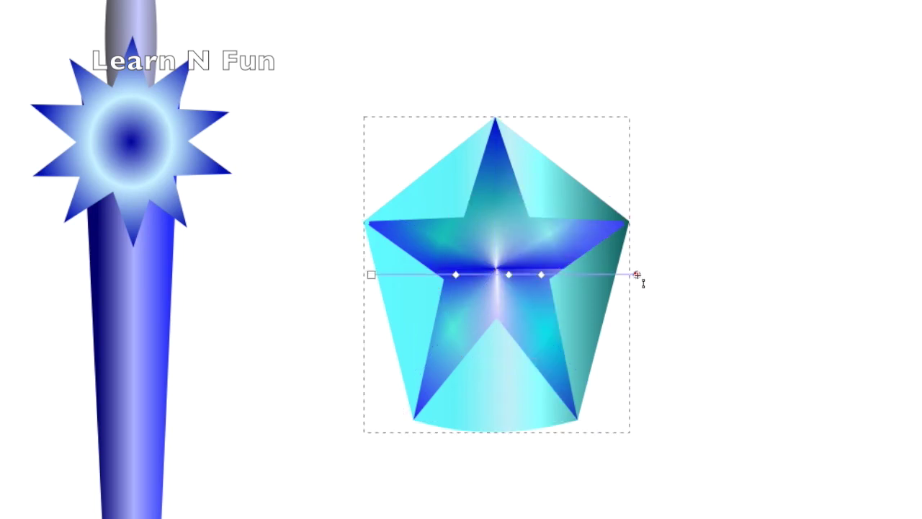
click(773, 376)
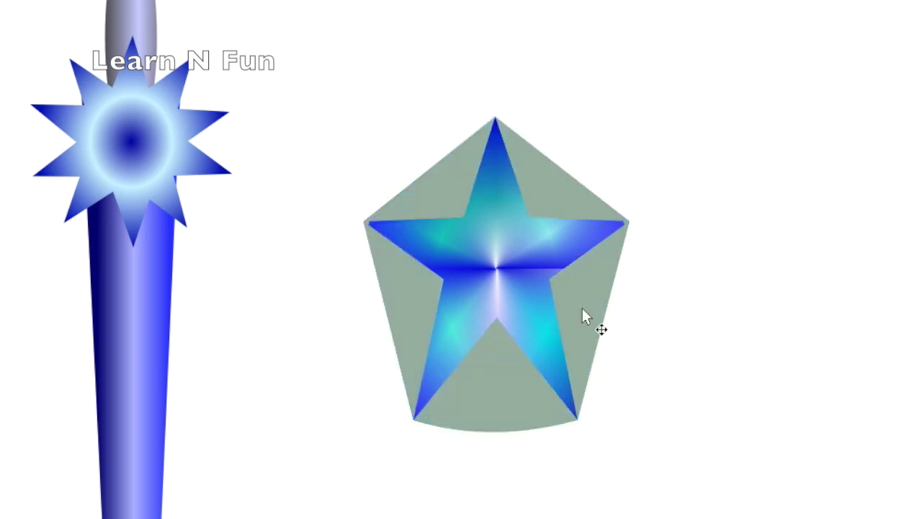
Add a larger grey pentagon rim behind, nudged down, with a multi-stop metallic gradient
key(Page_Down)
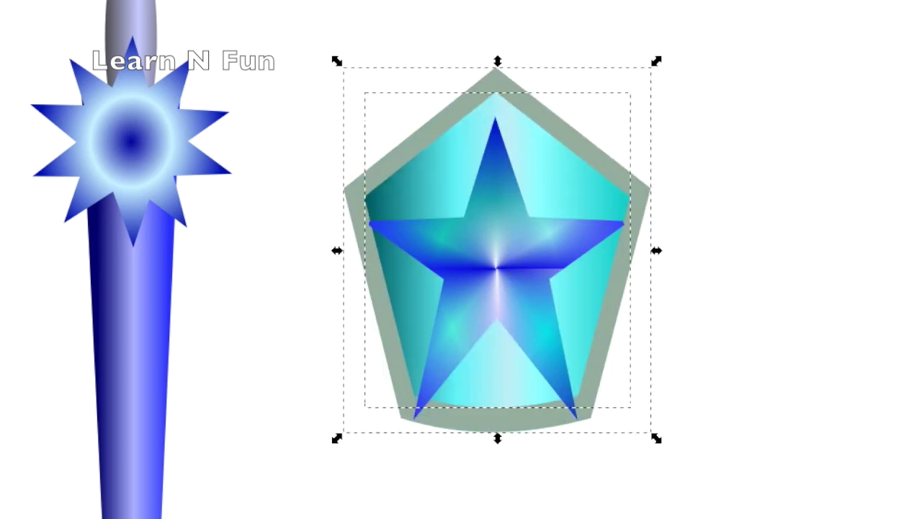
key(Down)
key(Down)
key(Down)
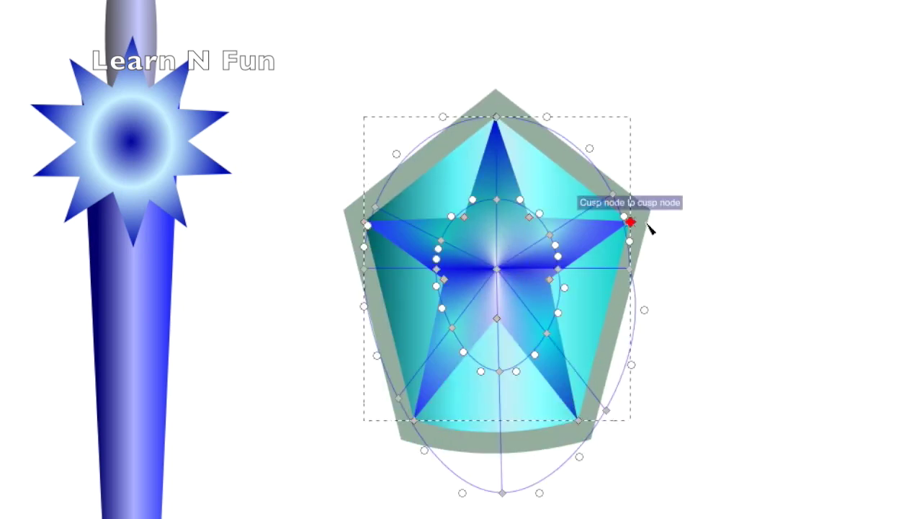
click(759, 282)
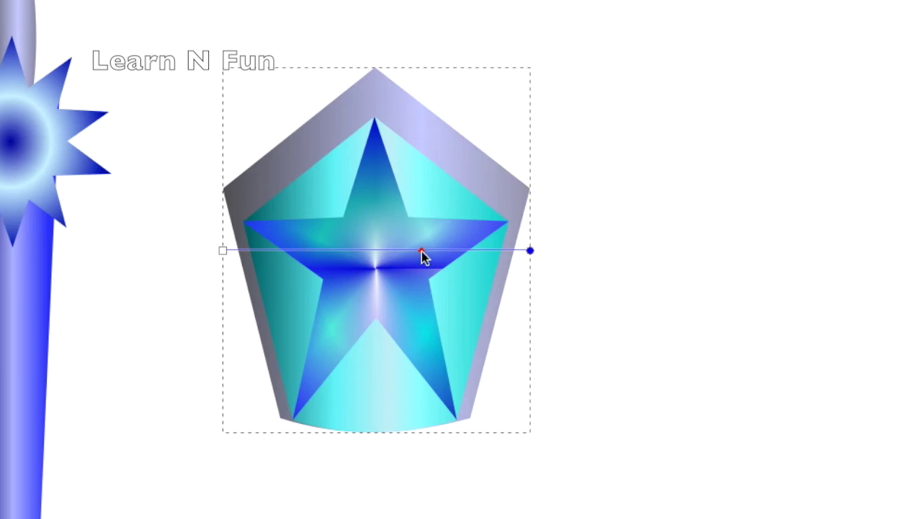
drag(422, 250, 387, 250)
double_click(410, 250)
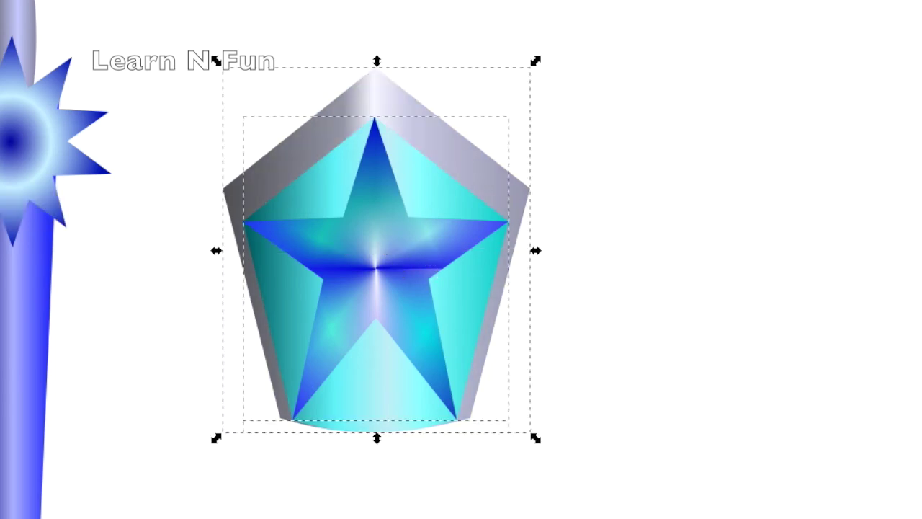
double_click(463, 314)
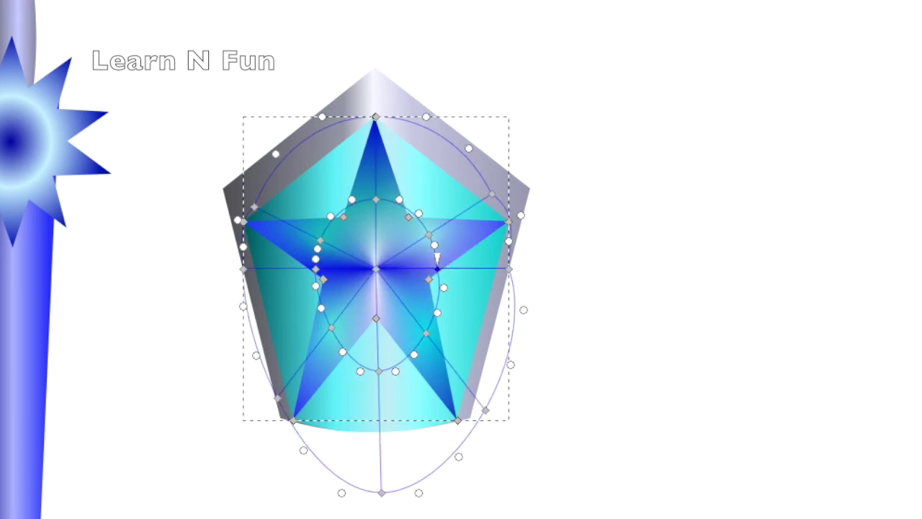
click(662, 347)
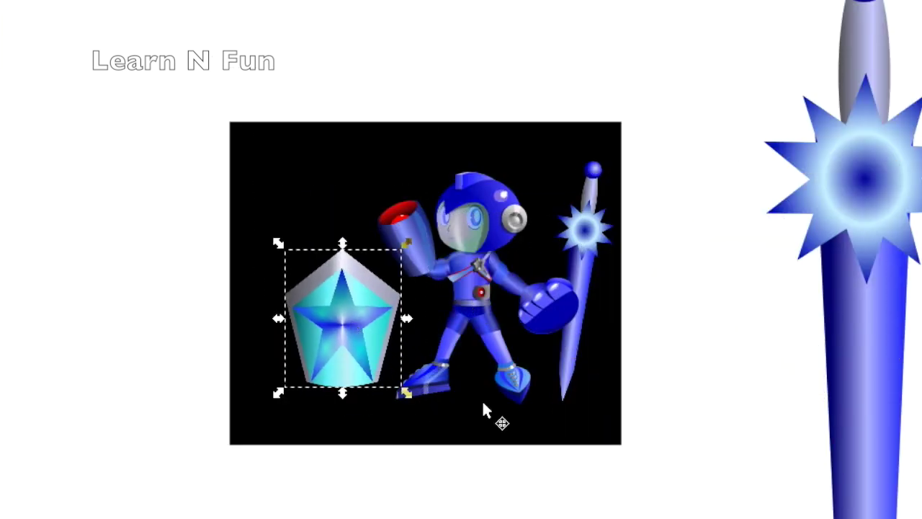
Move the shield beside the sword and lower it in the stacking order behind the blade
click(762, 389)
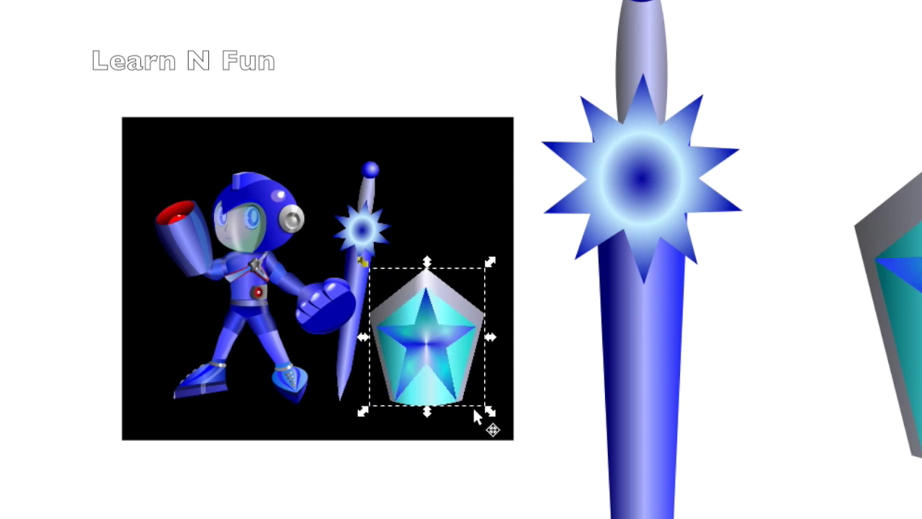
drag(477, 414, 368, 344)
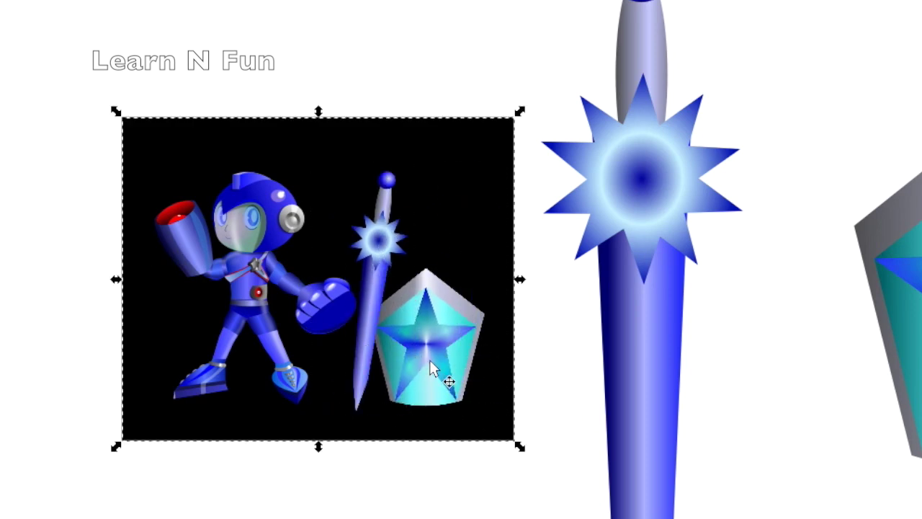
ctrl+click(431, 369)
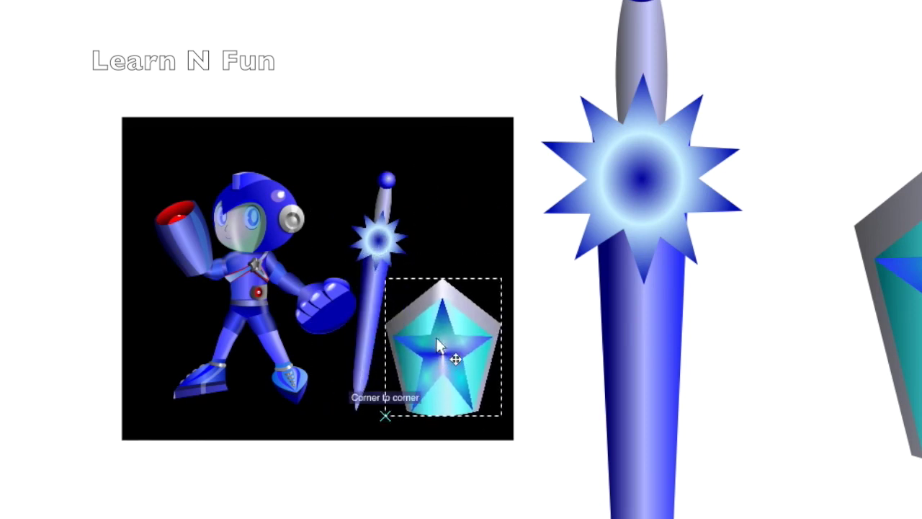
click(753, 422)
click(371, 318)
click(465, 335)
drag(464, 334, 418, 337)
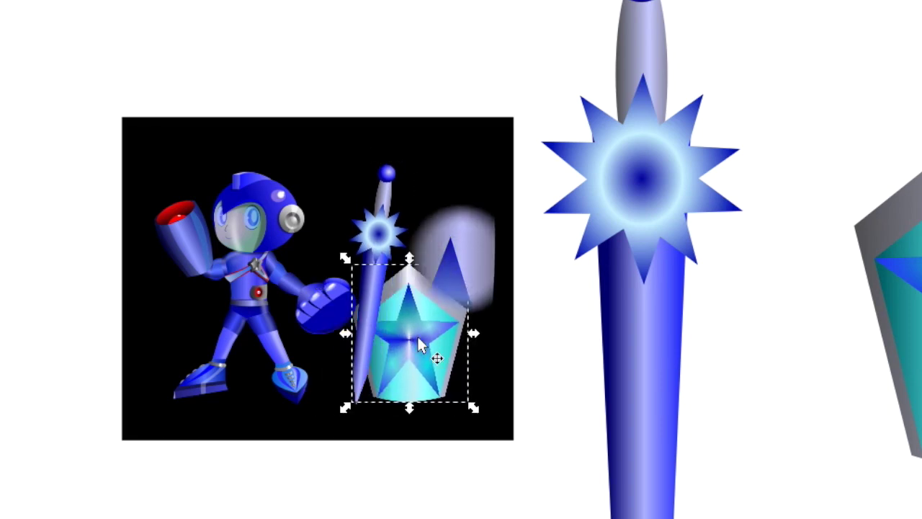